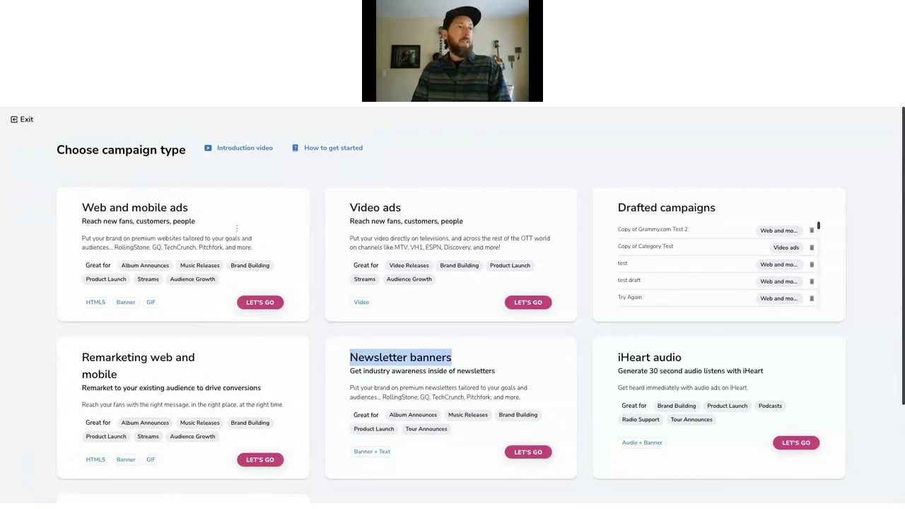
Step: Point out the Web and mobile ads and Video ads types, then start a Video ads campaign
triple_click(159, 207)
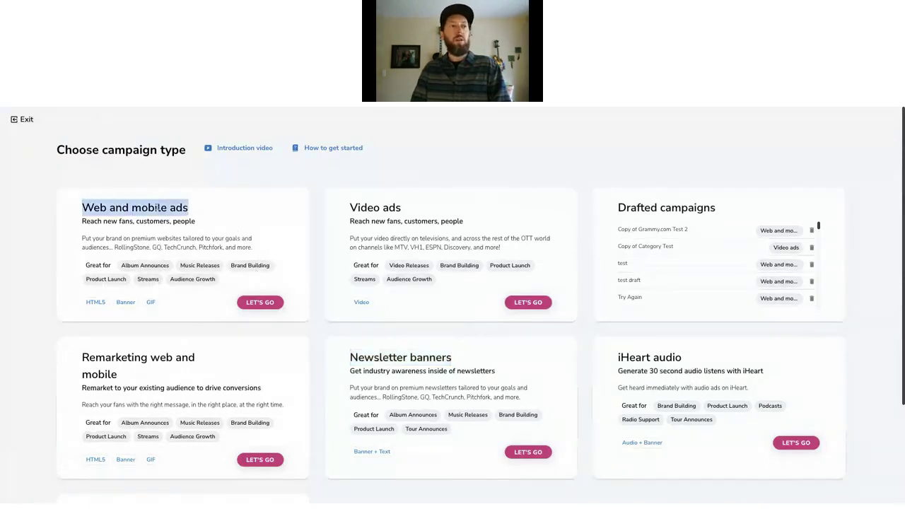
triple_click(378, 206)
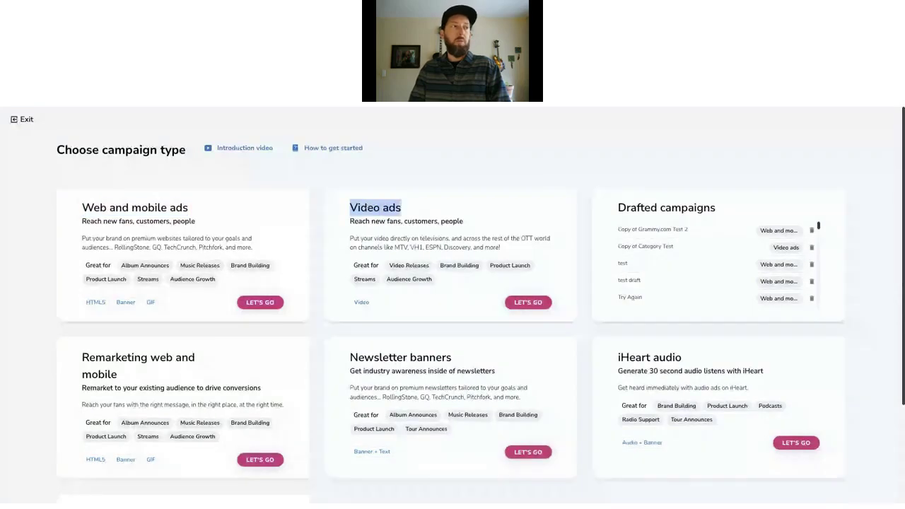
triple_click(136, 210)
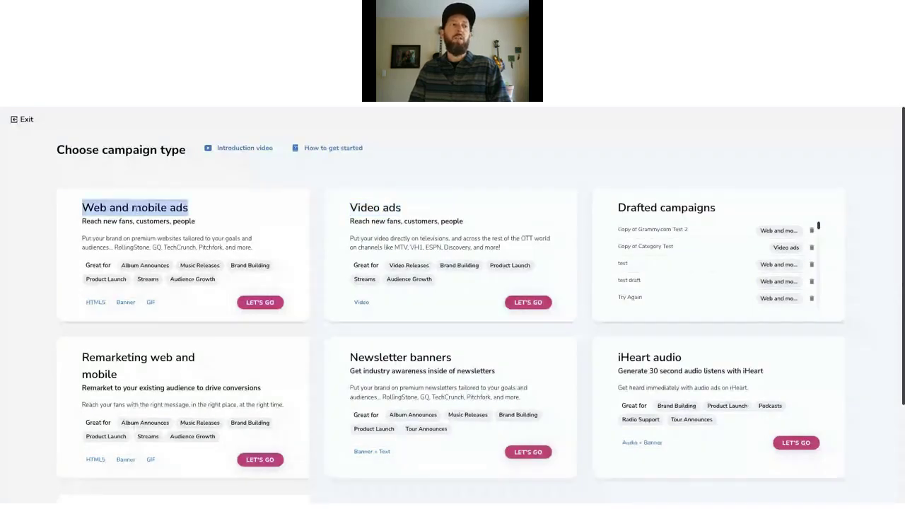
triple_click(345, 208)
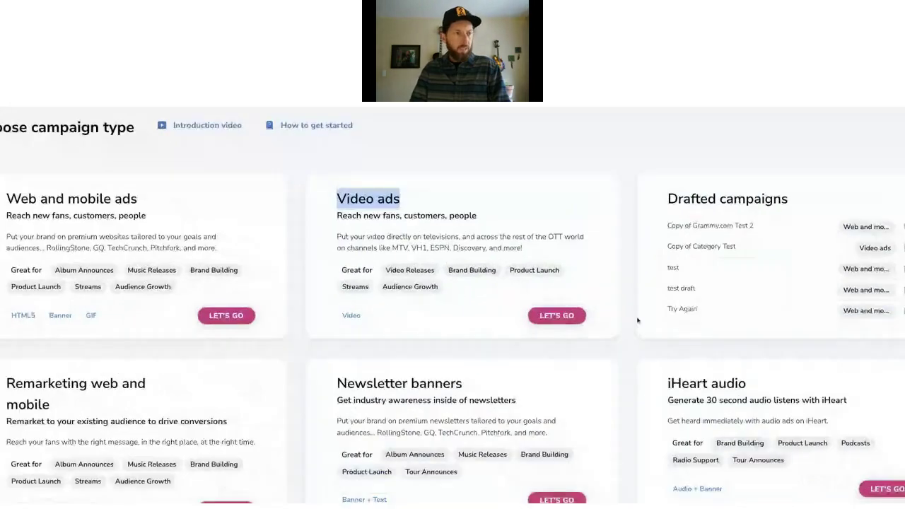
click(527, 302)
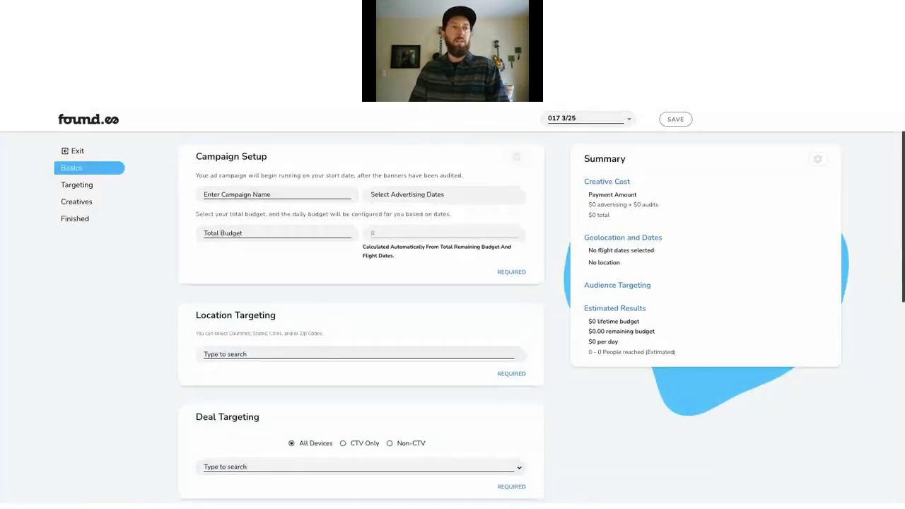
Step: Review the video campaign form and set Deal Targeting to CTV Only
scroll(361, 318, down, 1)
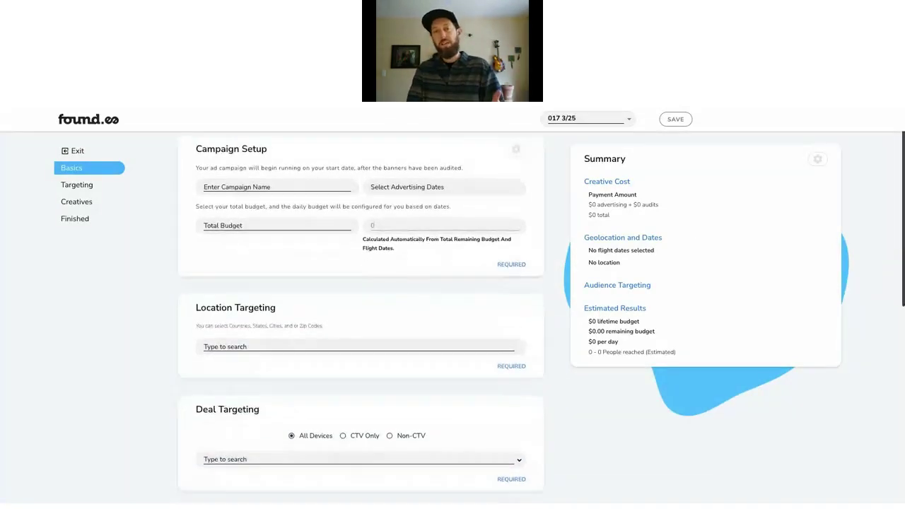
scroll(361, 318, down, 10)
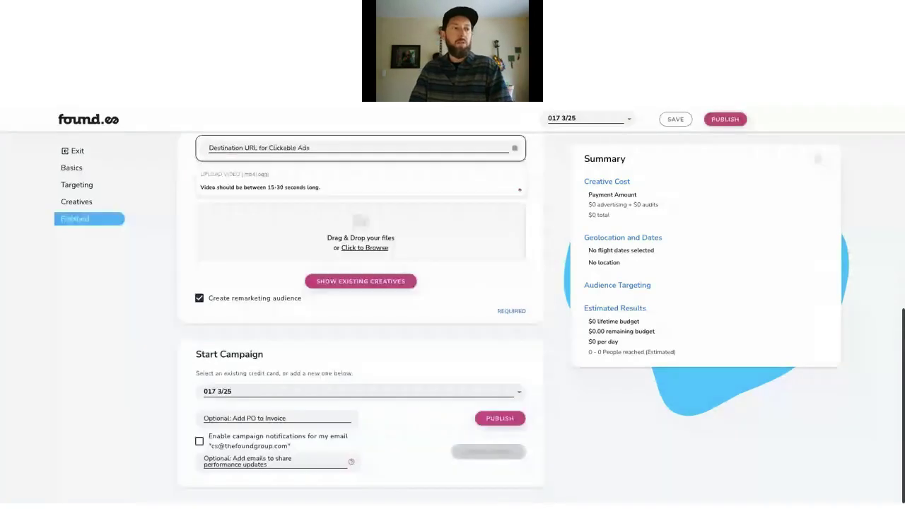
scroll(361, 318, up, 10)
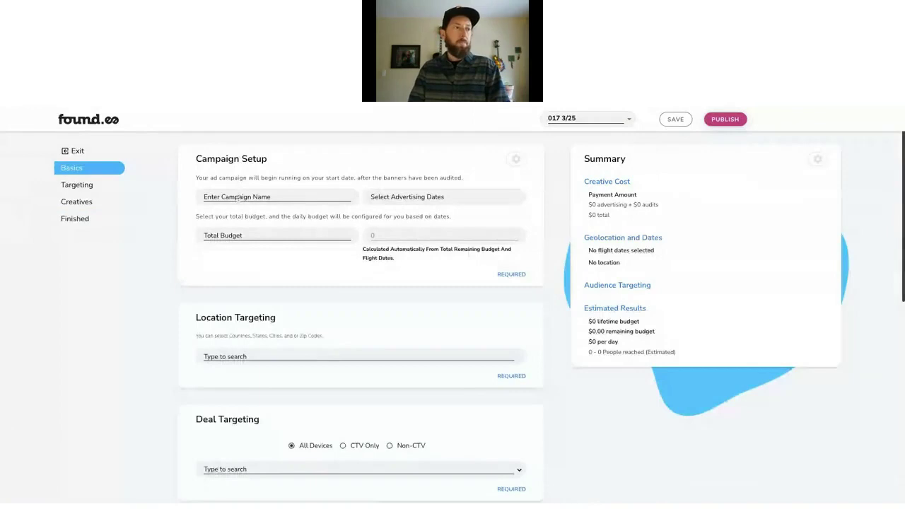
scroll(239, 198, down, 5)
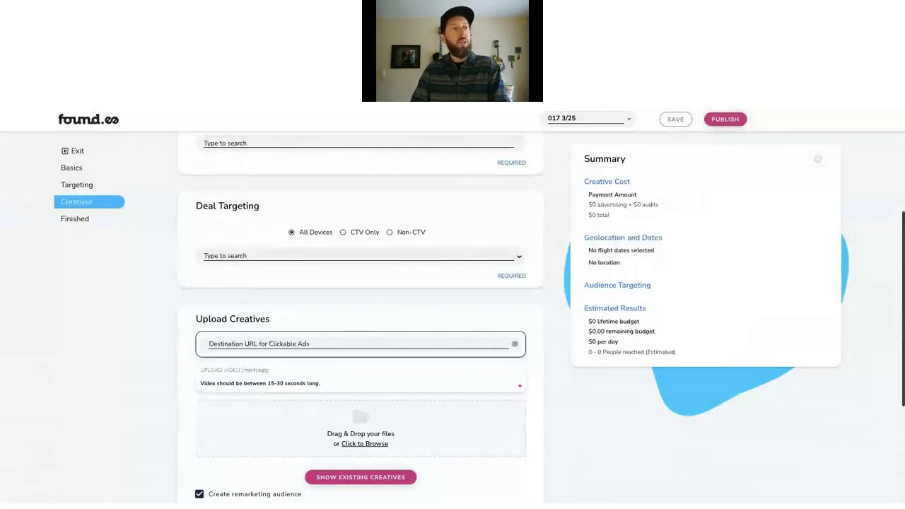
click(343, 234)
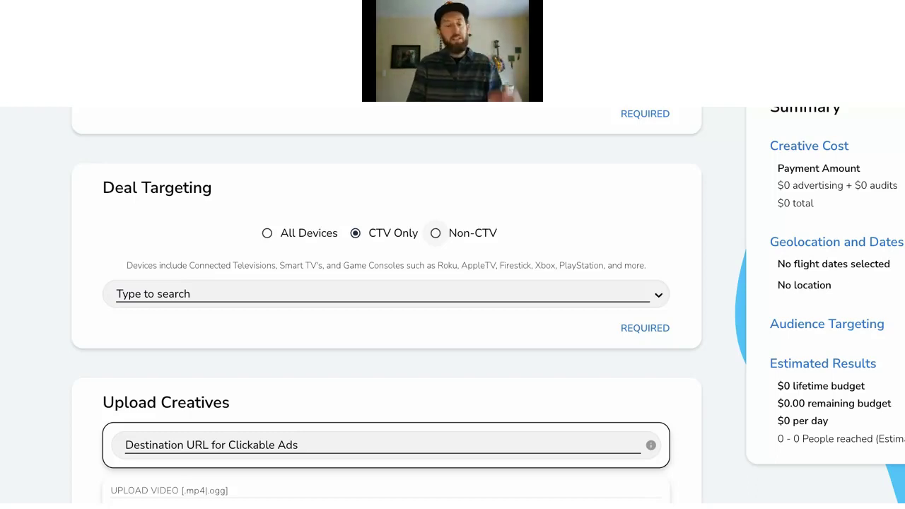
Step: Change Deal Targeting to Non-CTV to cover mobile and web devices
click(436, 234)
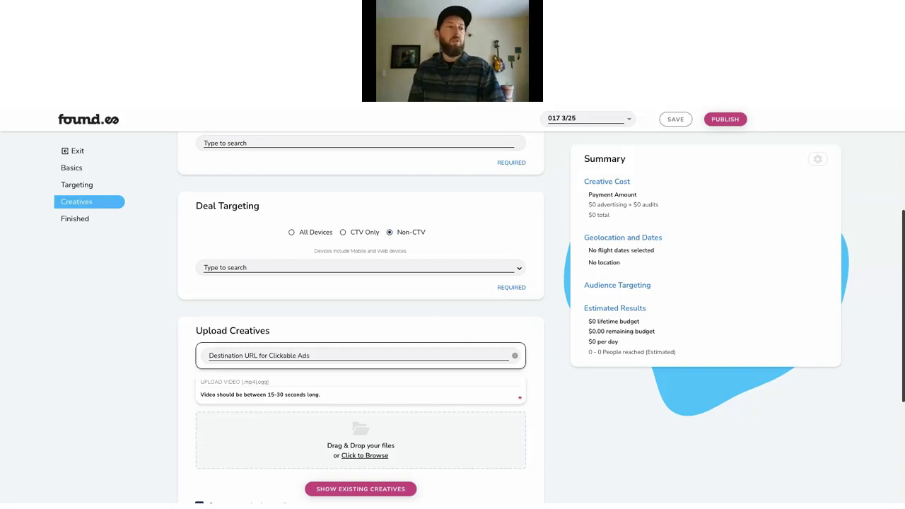
Step: Browse the HOLIDAY, AUTO and ALL deal tabs, then search the deals for 'esp'
click(372, 267)
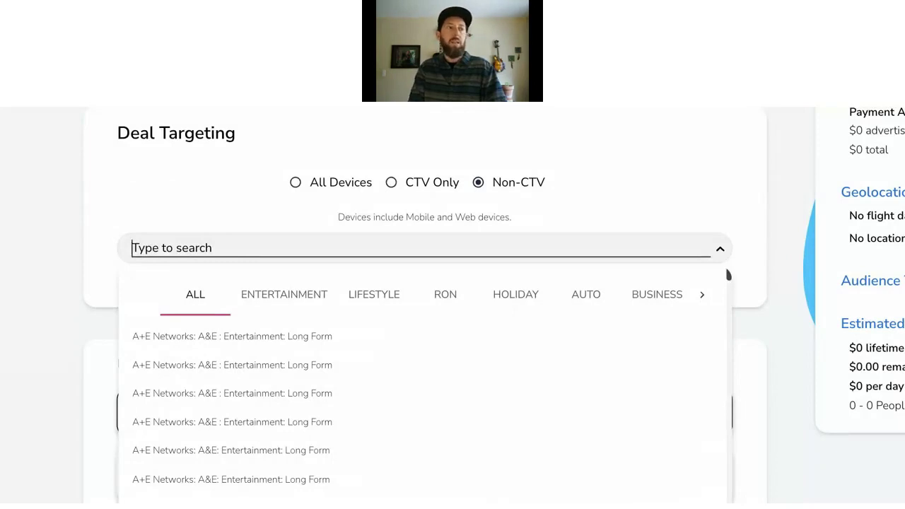
scroll(424, 375, down, 1)
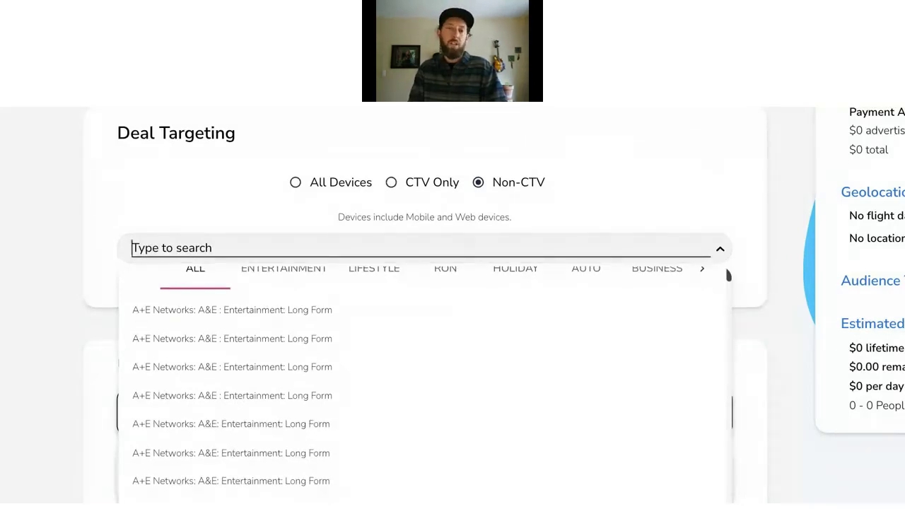
scroll(424, 375, up, 1)
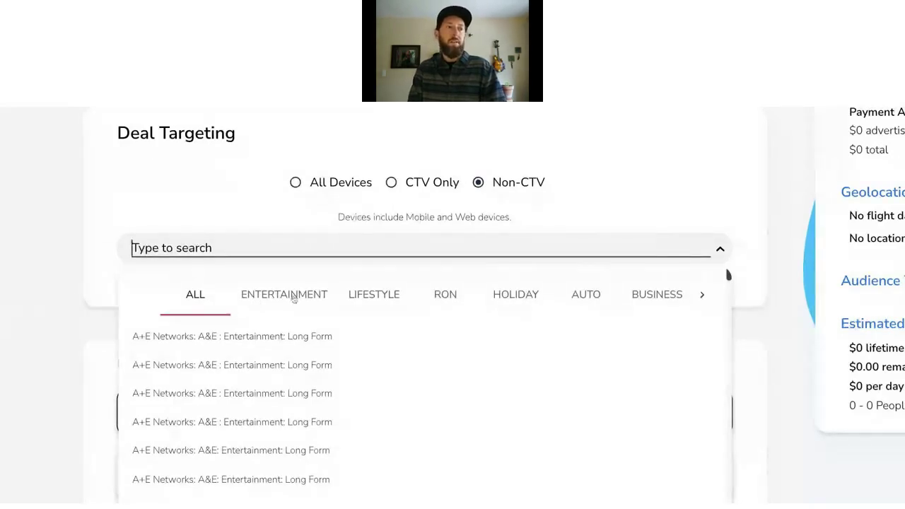
click(515, 296)
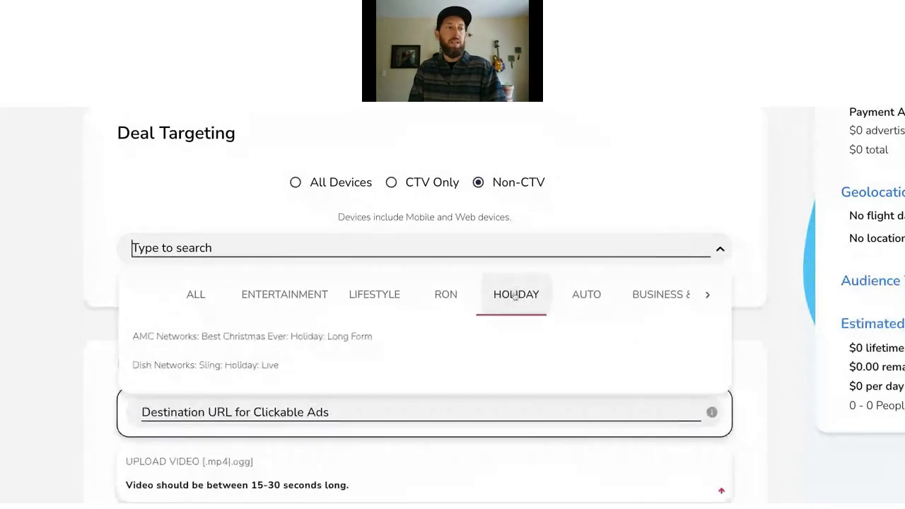
click(594, 299)
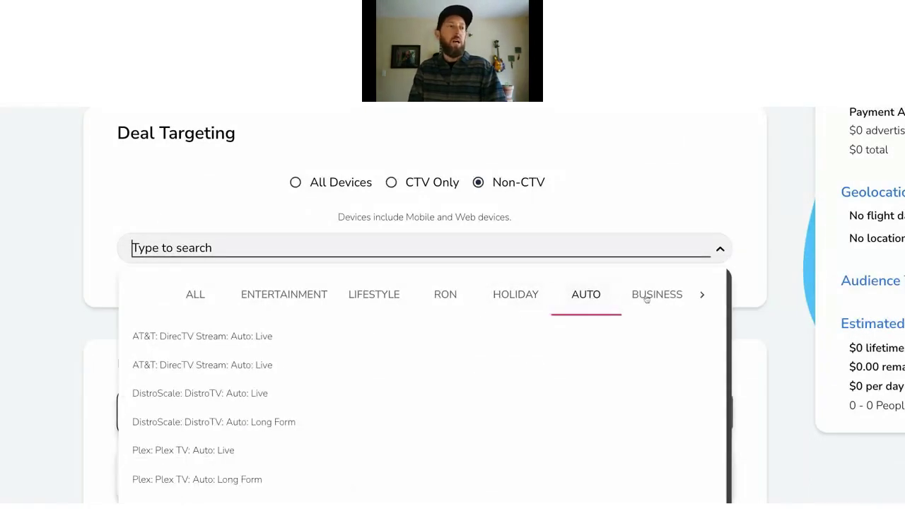
click(205, 297)
scroll(299, 361, down, 2)
scroll(299, 365, up, 2)
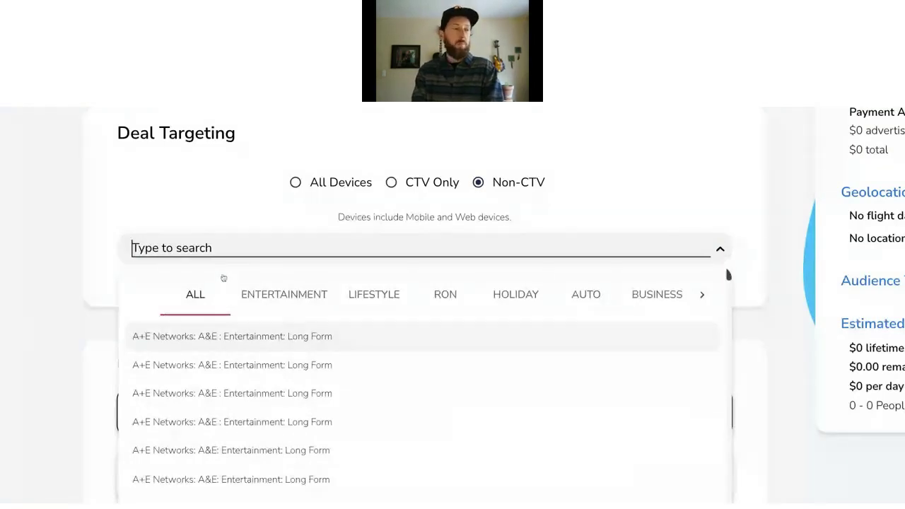
text(esp)
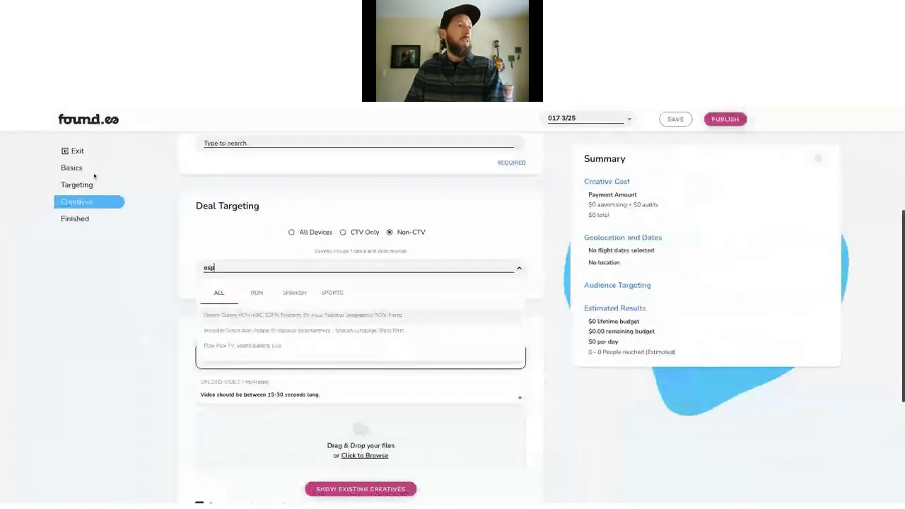
Step: Dismiss the 'esp' deal results without selecting any deal
click(149, 246)
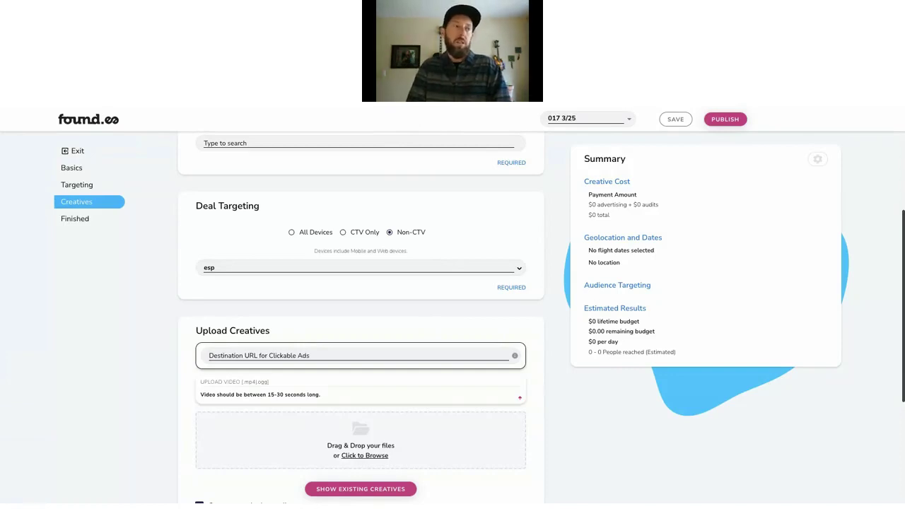
Step: Leave the video campaign without saving a draft and start a Web and mobile ads campaign
click(72, 150)
click(464, 325)
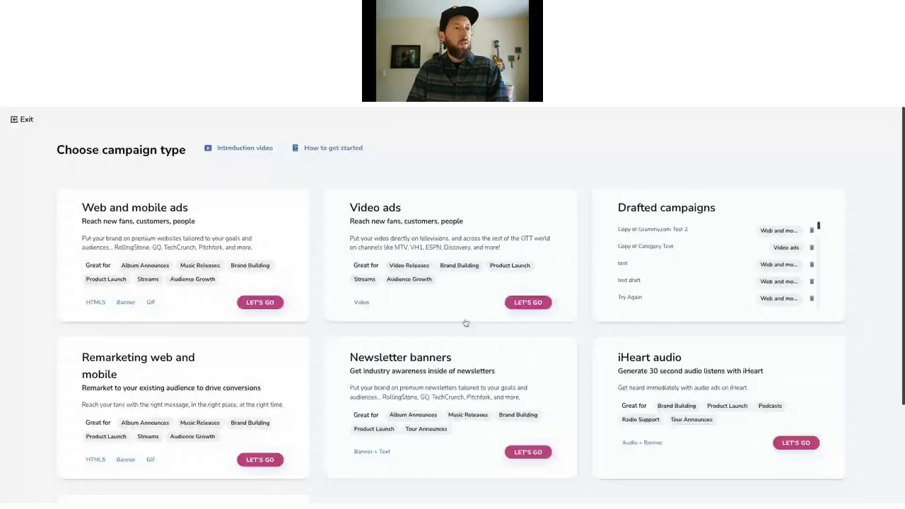
scroll(221, 200, down, 1)
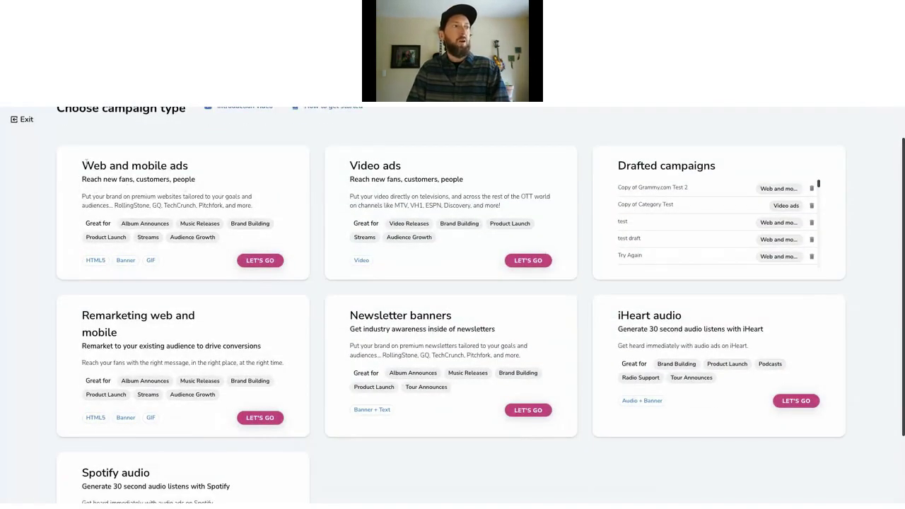
triple_click(84, 165)
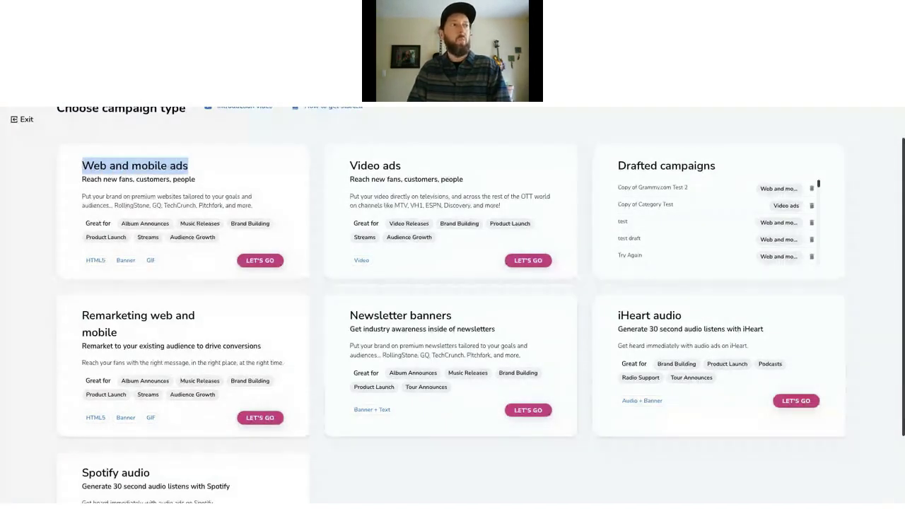
click(266, 262)
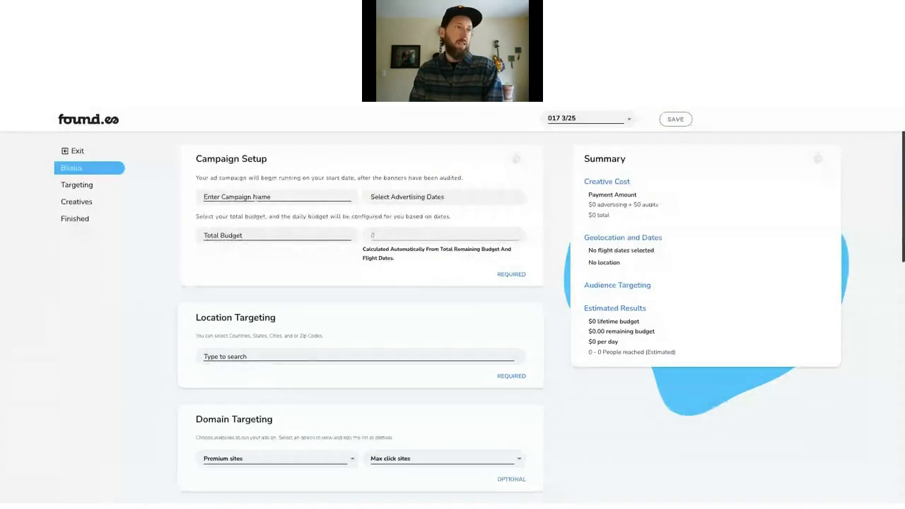
Step: Name the campaign 'Test Campaign' with advertising dates February 17 to March 3
click(254, 197)
text(Test Campaign)
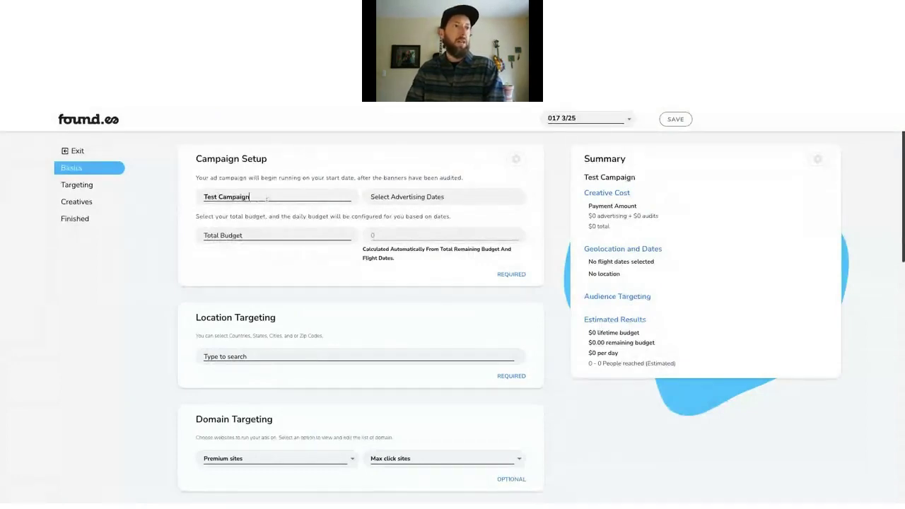
click(404, 201)
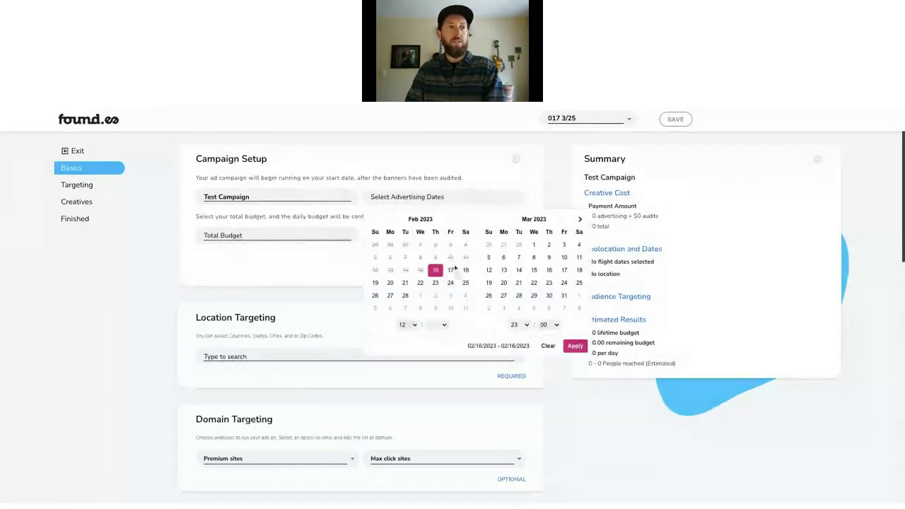
click(452, 271)
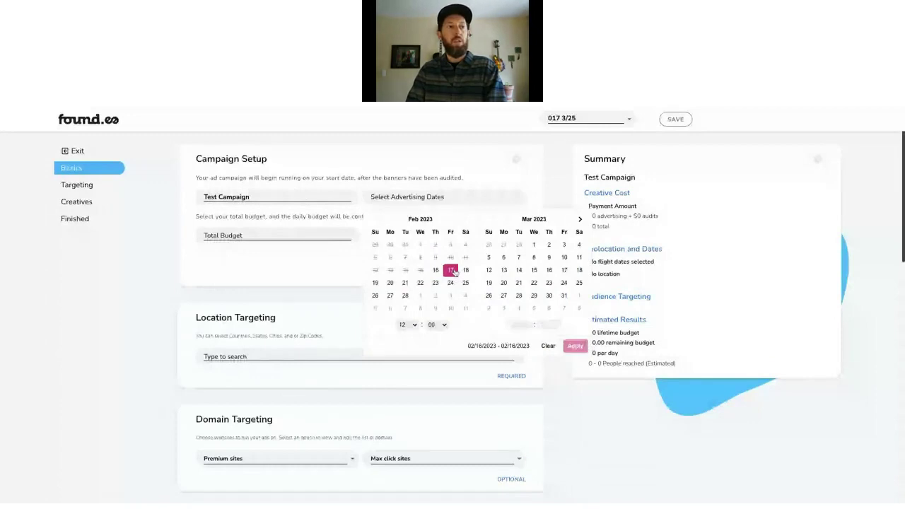
click(450, 296)
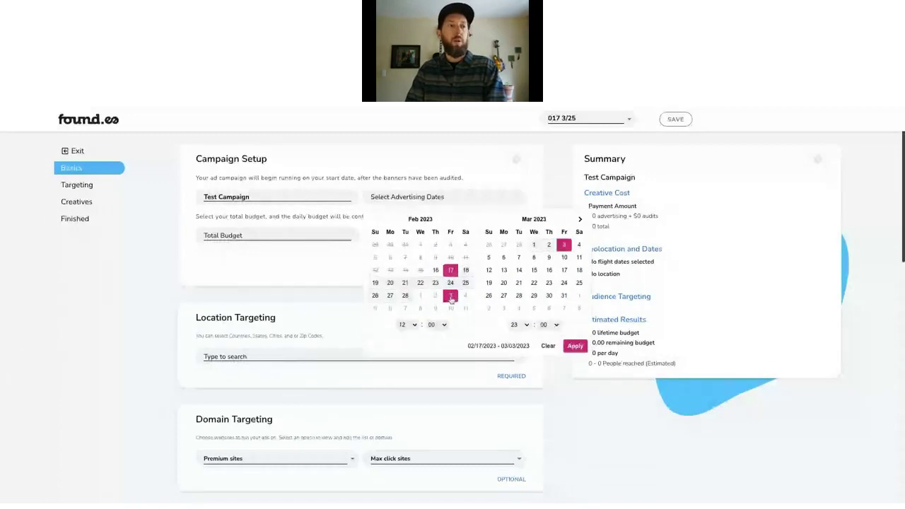
click(574, 345)
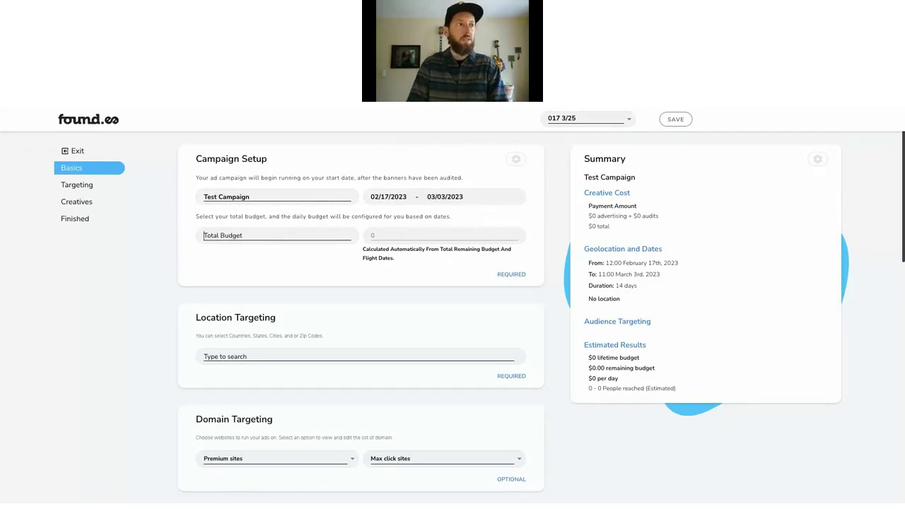
Step: Enter a 500 total budget and highlight the calculated 34.58 daily budget
text(500)
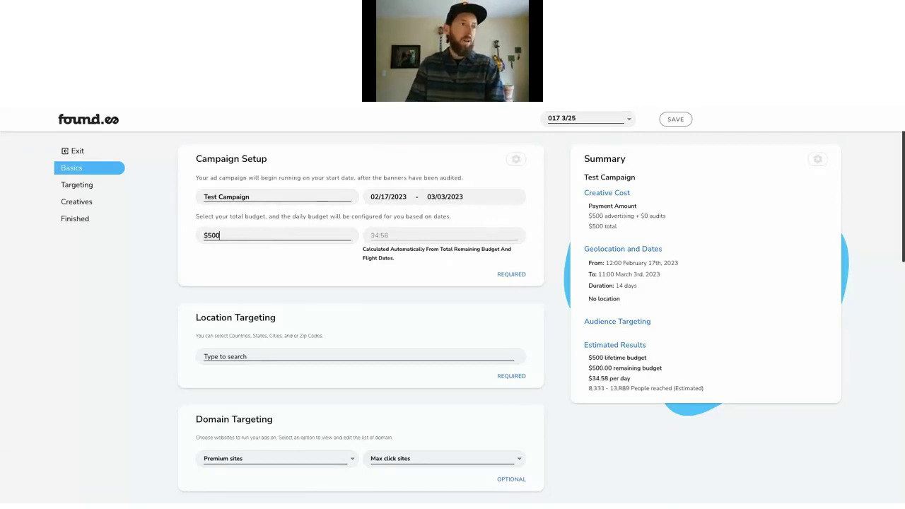
drag(373, 237, 400, 234)
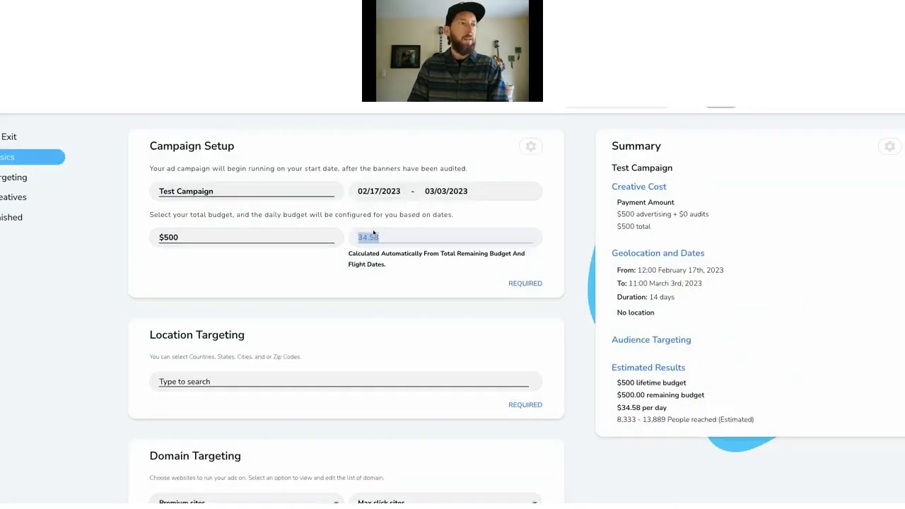
scroll(370, 219, down, 1)
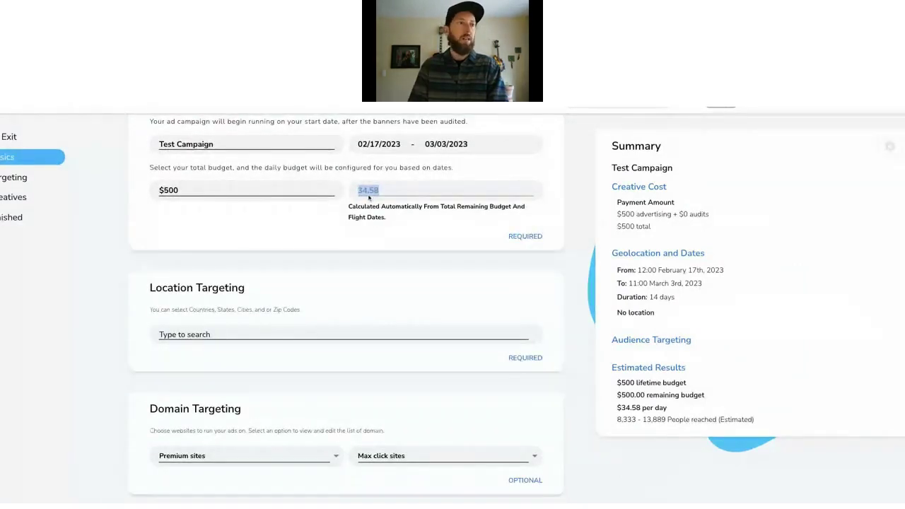
scroll(368, 198, down, 1)
scroll(368, 198, down, 1)
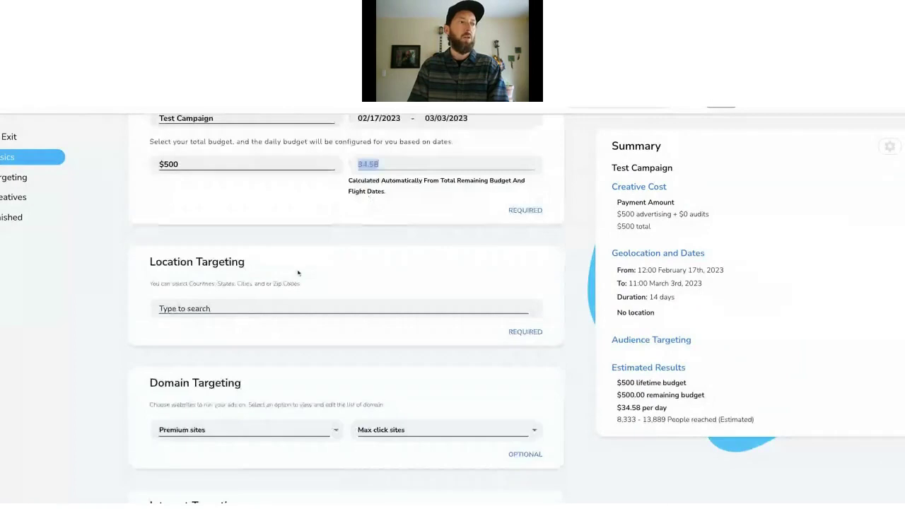
click(197, 306)
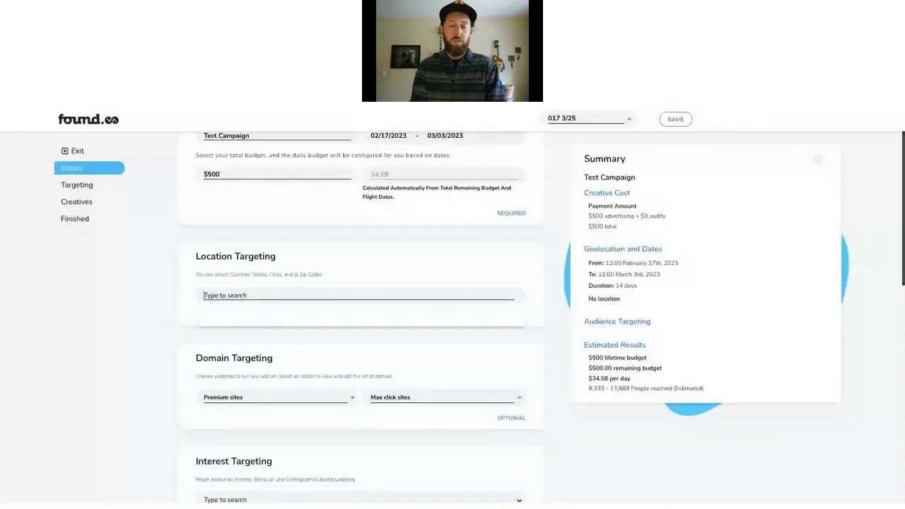
Step: Add United States and United Kingdom as target locations, then highlight the 34.58 daily figure
text(unite)
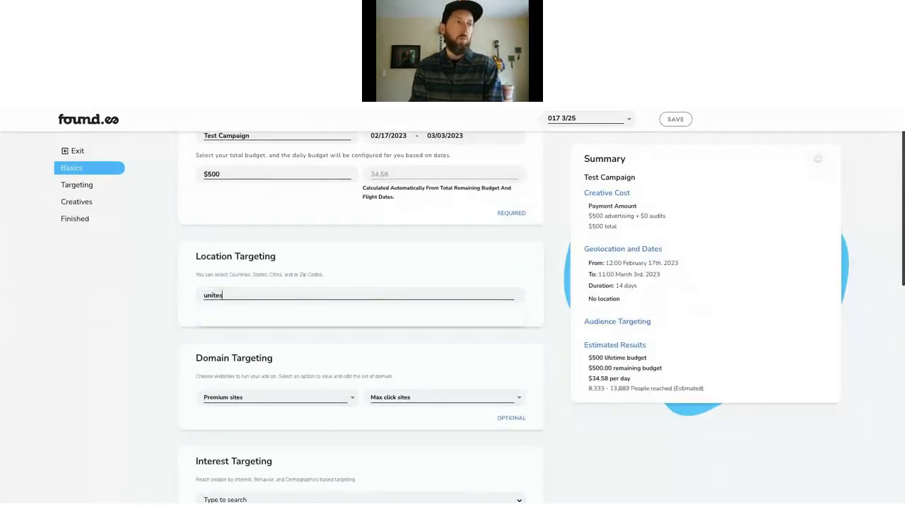
text(d state)
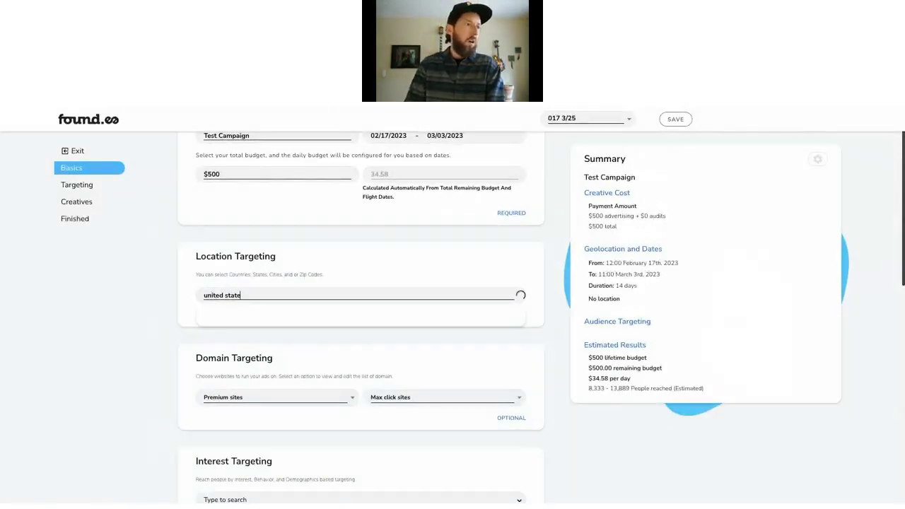
text(s)
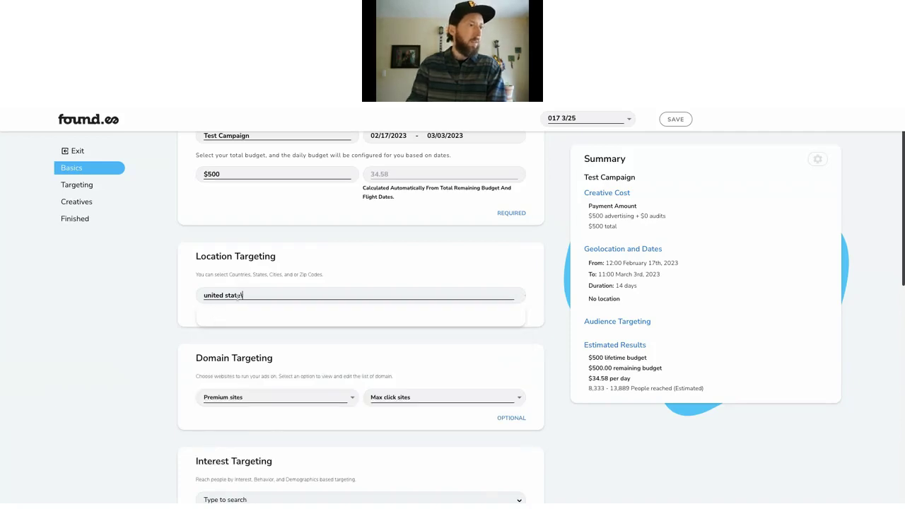
click(248, 315)
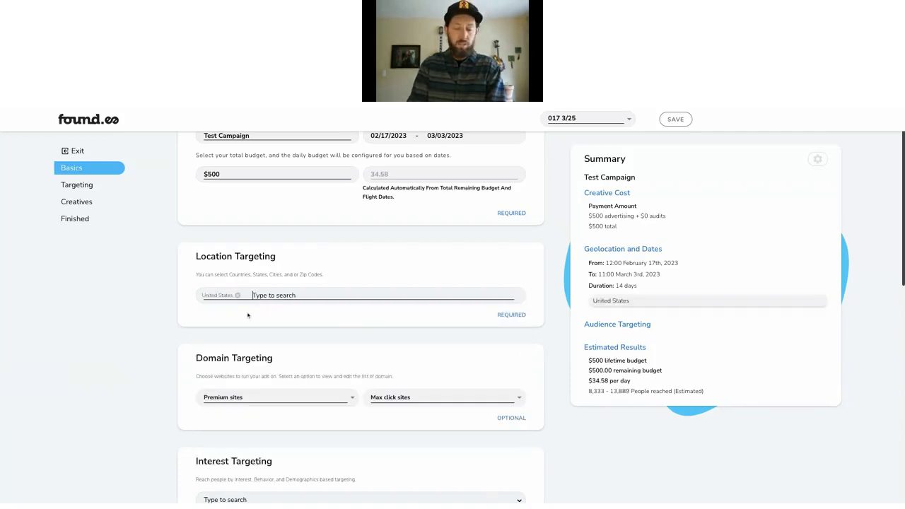
click(280, 292)
text(un)
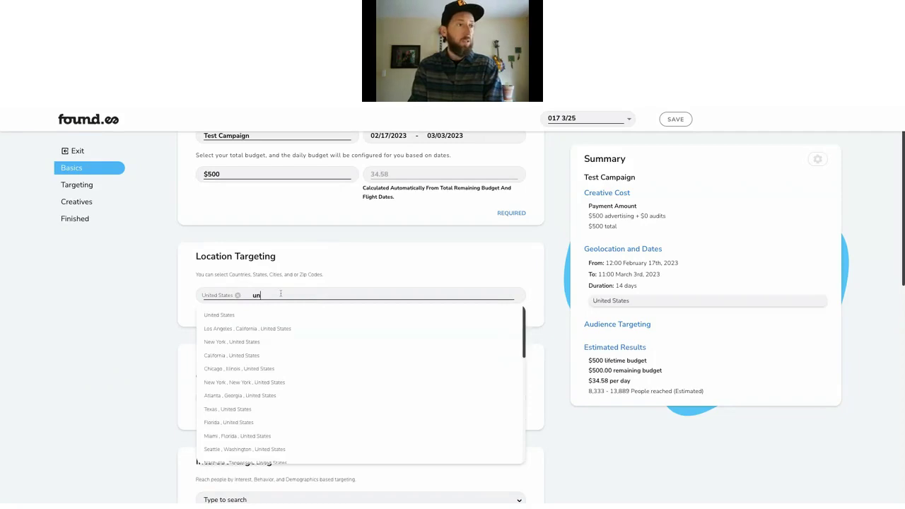
text(ited kingdom)
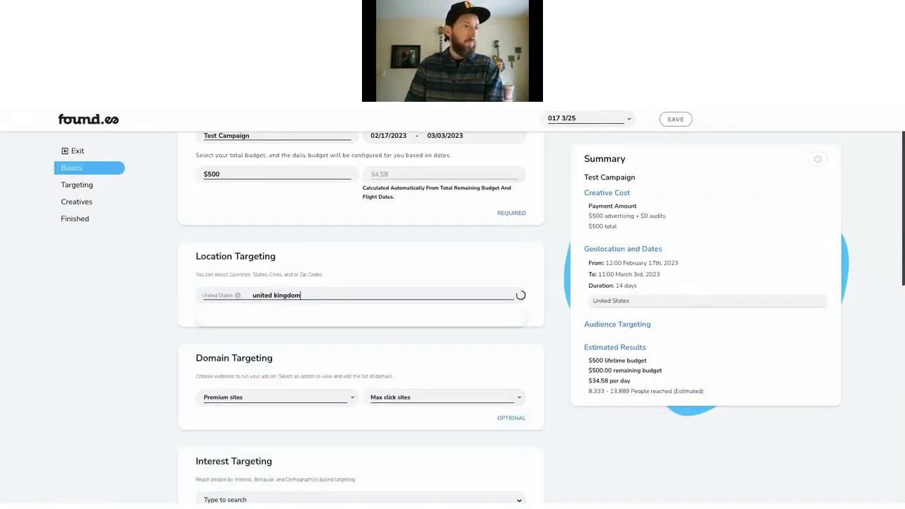
click(264, 317)
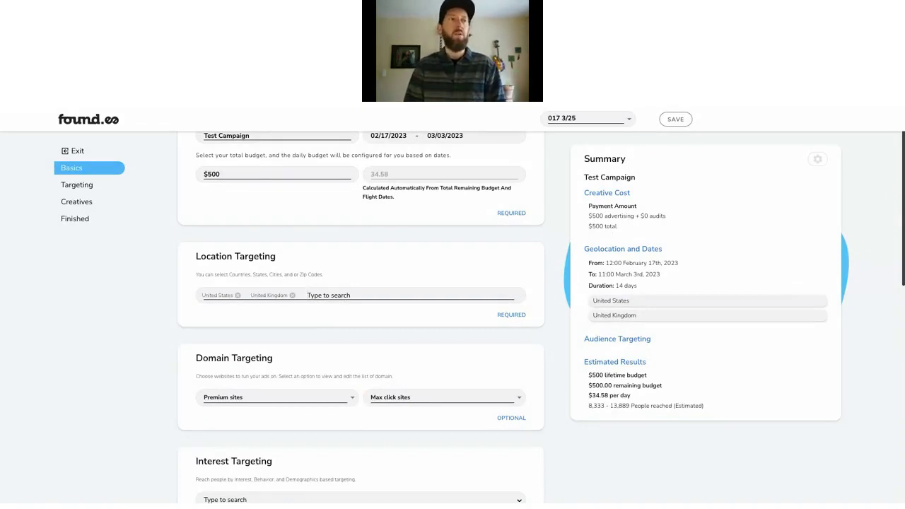
double_click(380, 177)
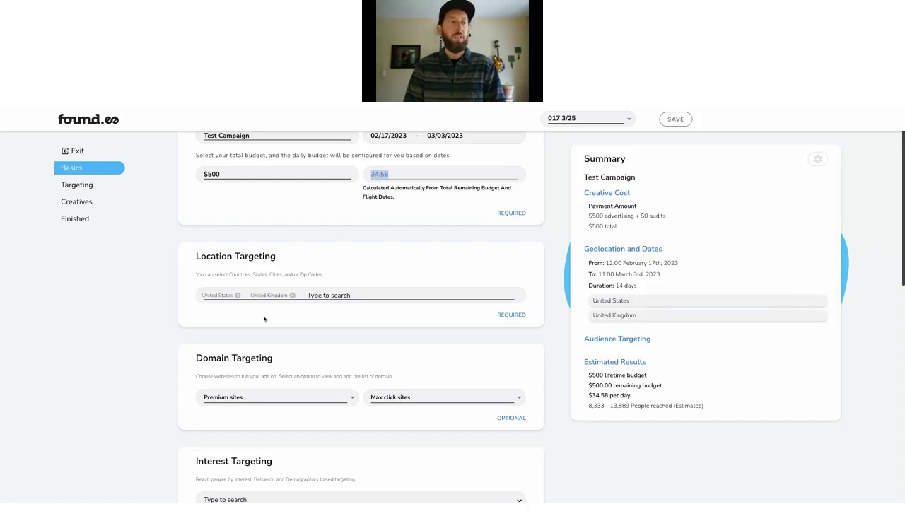
scroll(319, 282, down, 3)
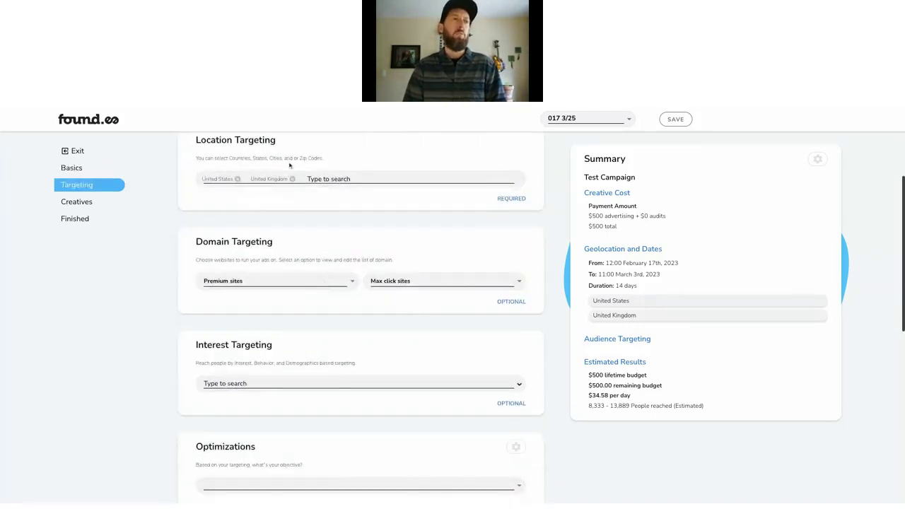
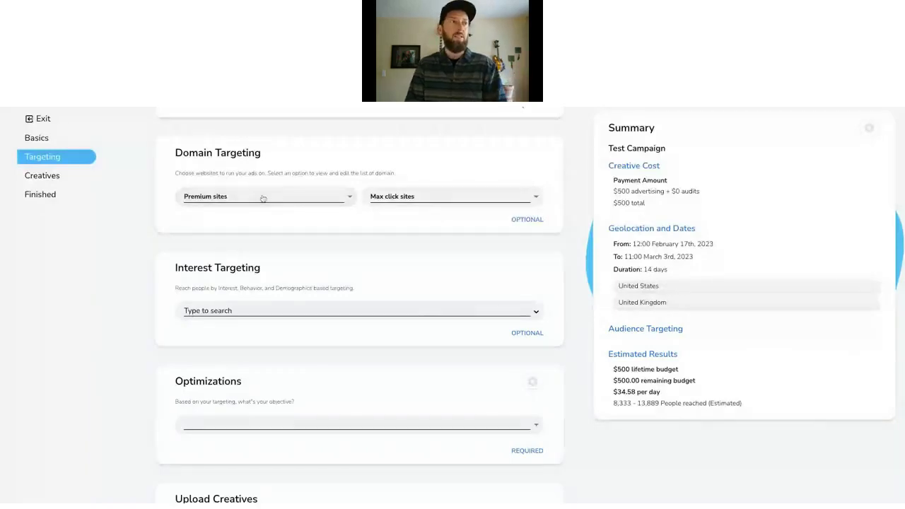
Step: Scroll the premium site categories to Music and open ROCK - PREMIUM SITES for customising
click(262, 198)
scroll(263, 199, down, 10)
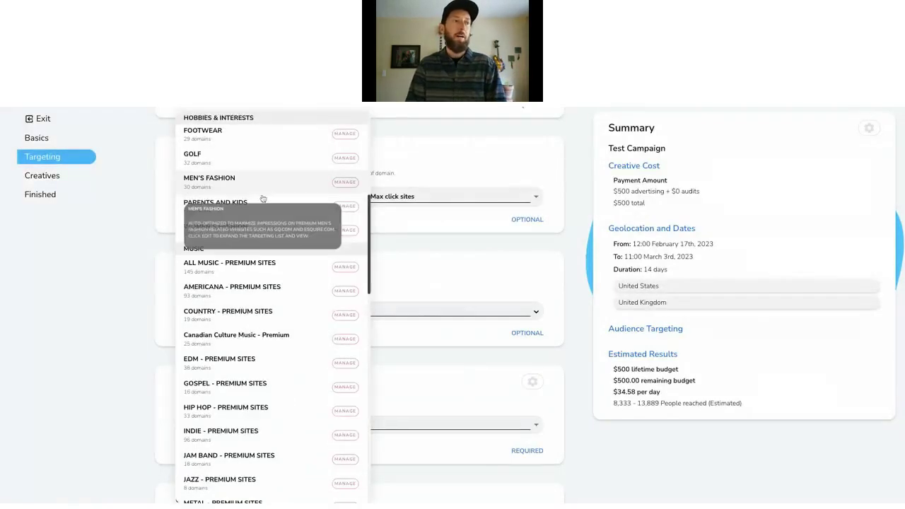
scroll(263, 199, down, 3)
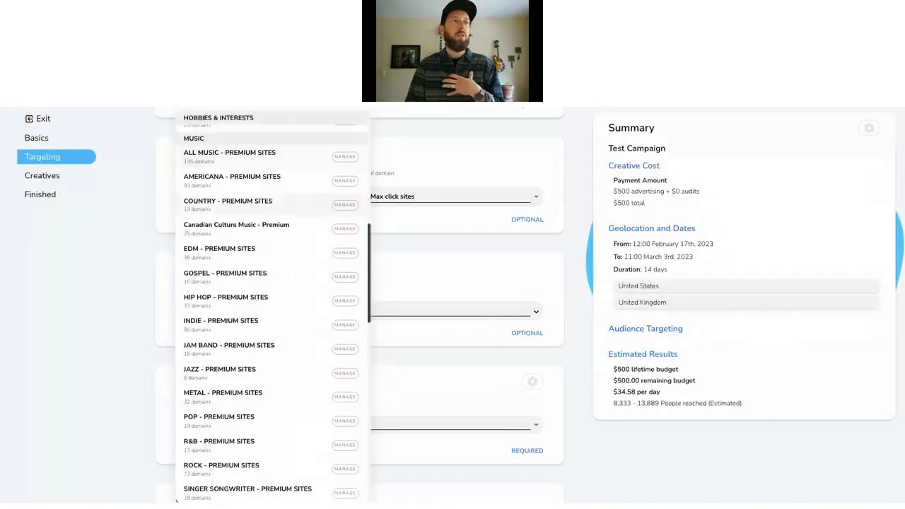
scroll(361, 355, down, 3)
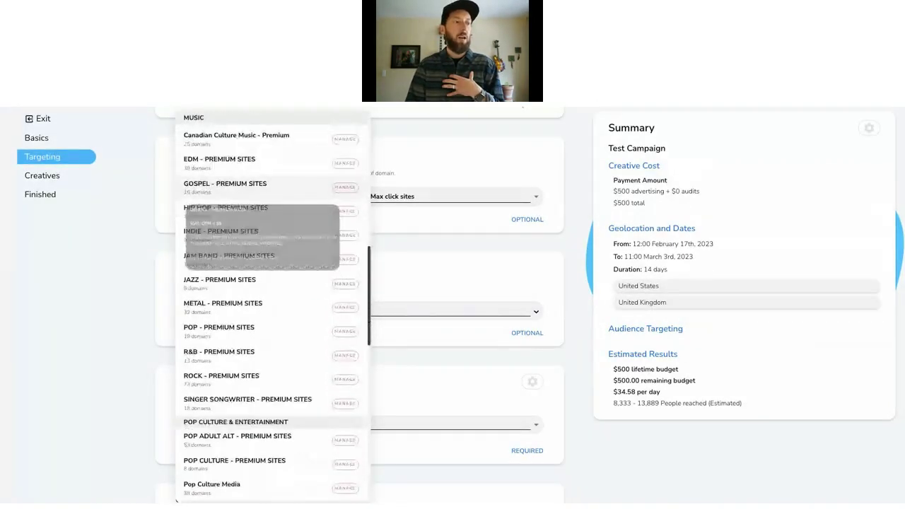
mouse_move(267, 388)
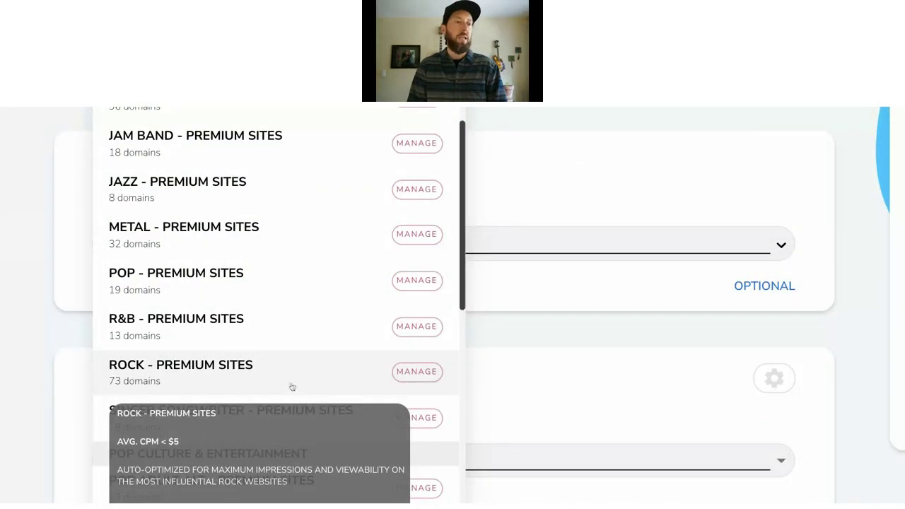
click(399, 373)
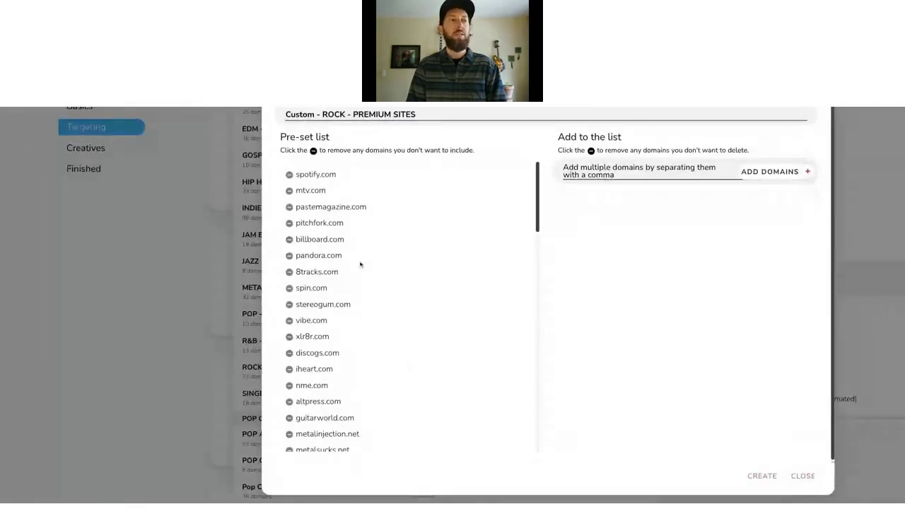
Step: Remove mtv.com and spotify.com from the rock pre-set
scroll(359, 265, up, 1)
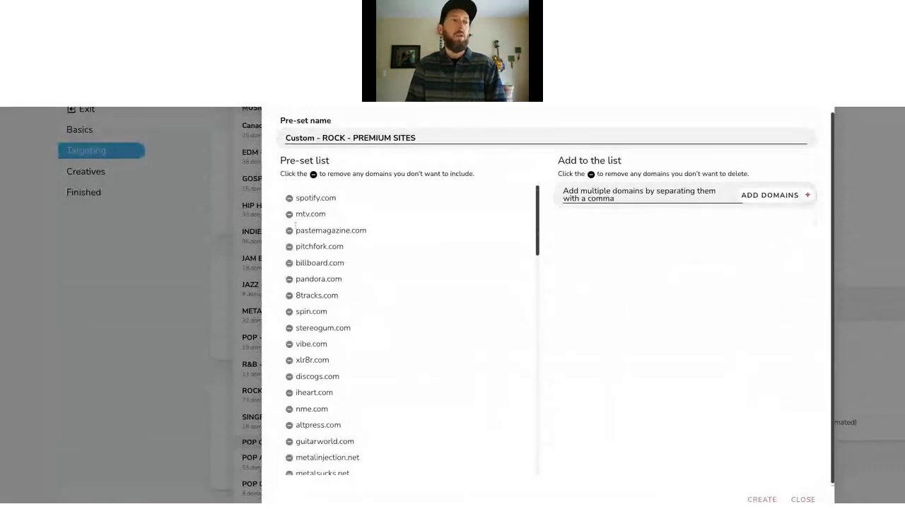
click(289, 215)
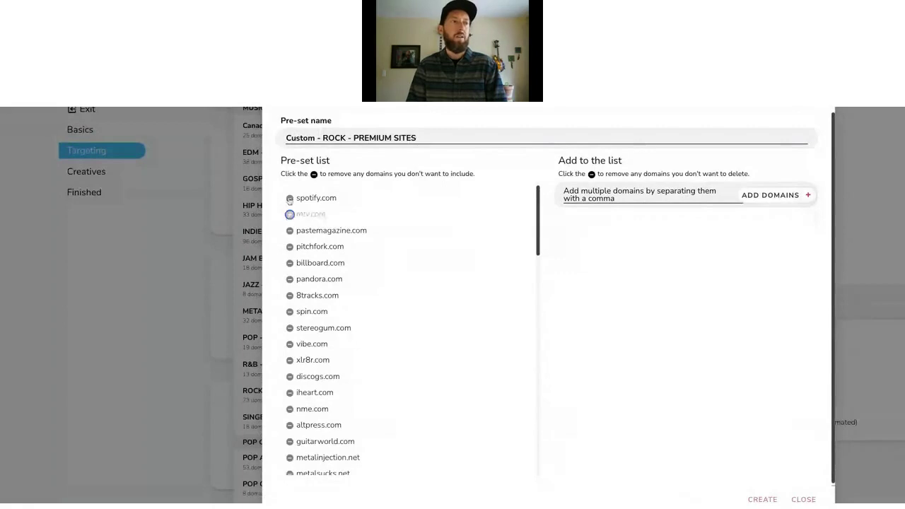
click(289, 198)
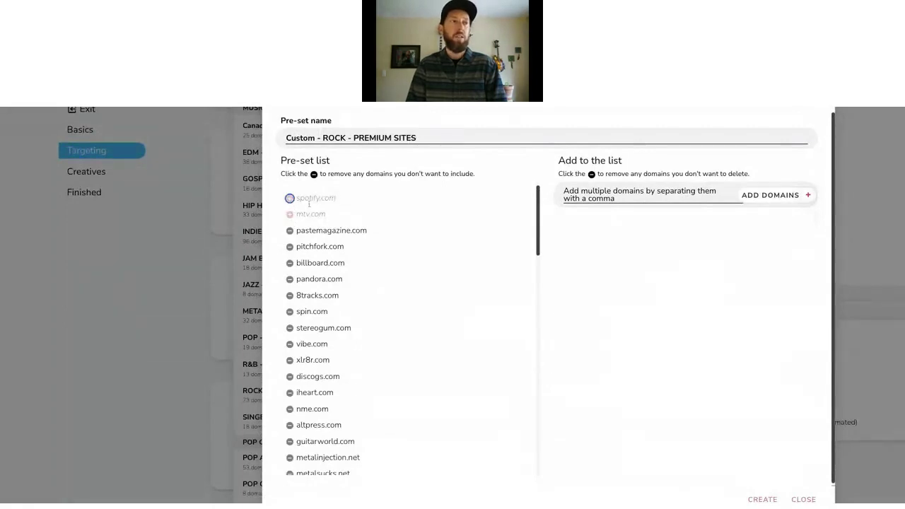
Step: Rename the pre-set to 'FUGA CUSTOM - ROCK - PREMIUM SITES'
click(297, 137)
text(FUGA)
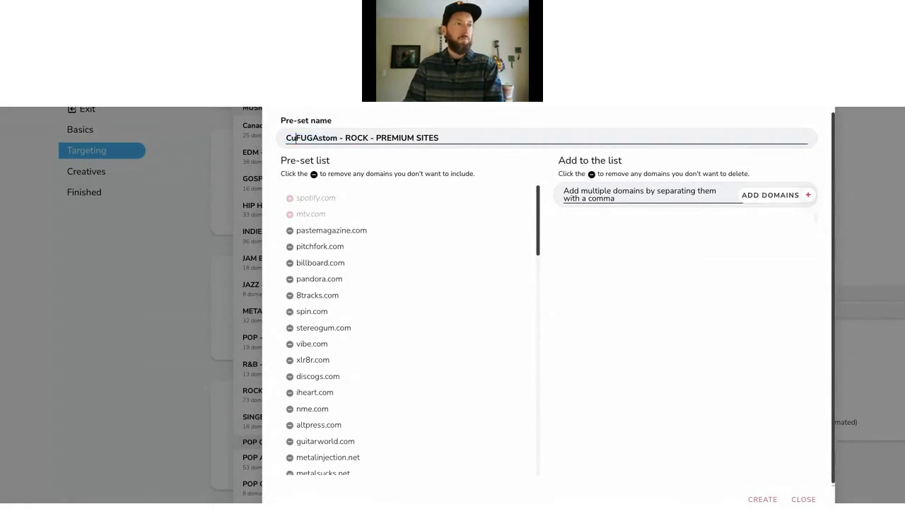
key(ctrl+Left)
key(ctrl+shift+Right)
text(G)
key(BackSpace)
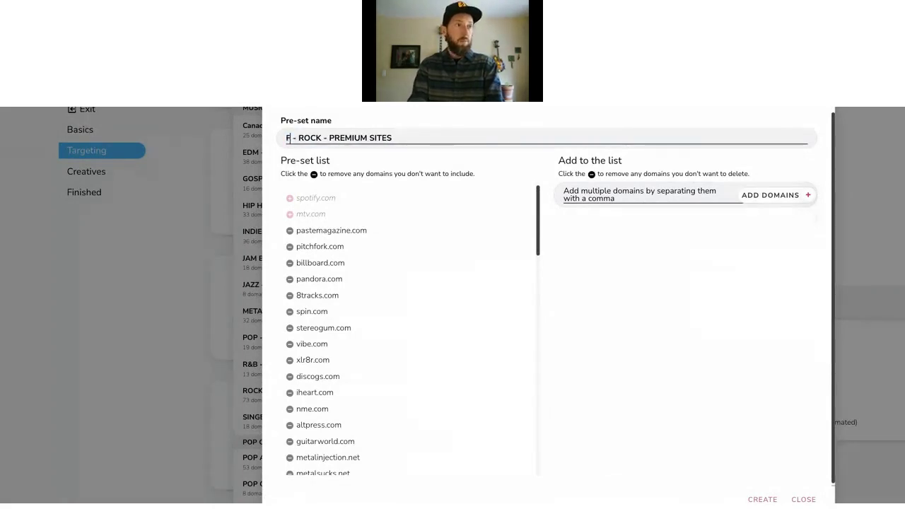
text(FUGA)
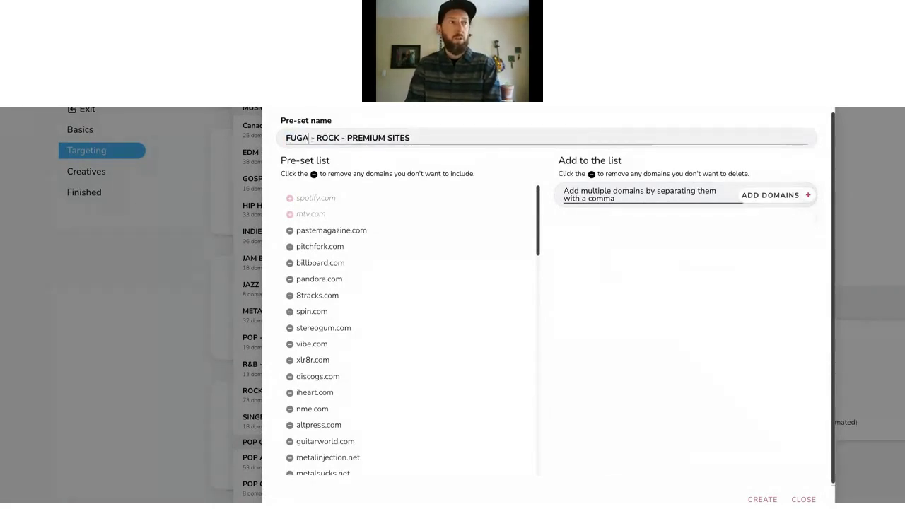
text( CUSTOM)
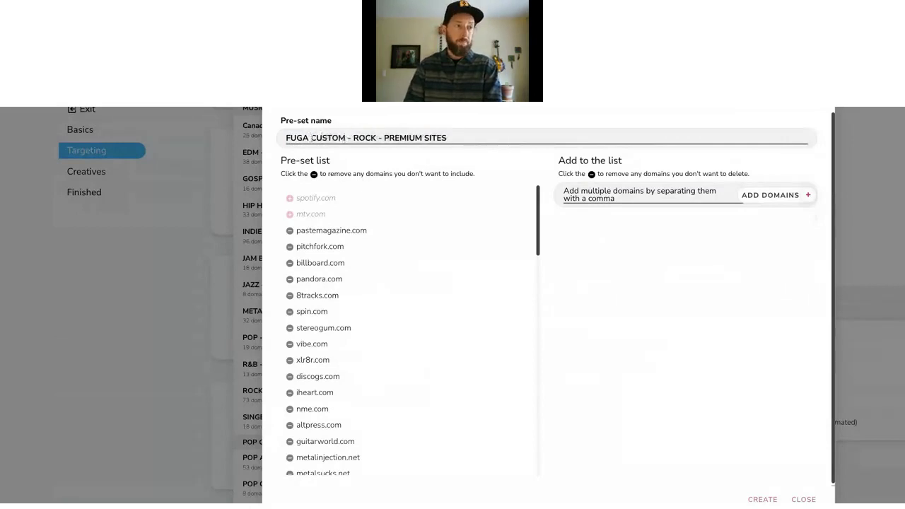
Step: Remove kerrang.com, pigeonsandplanes.com and 91x.com from the pre-set
scroll(378, 239, down, 4)
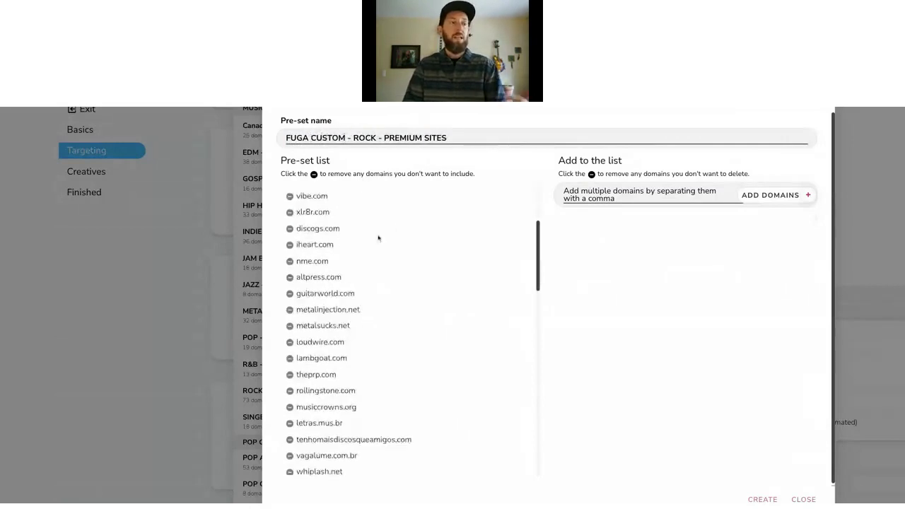
scroll(378, 239, down, 6)
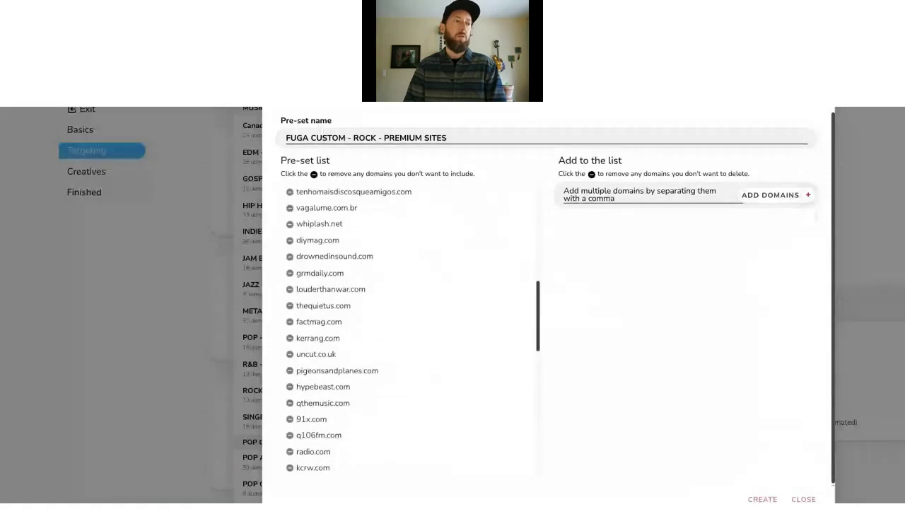
click(289, 338)
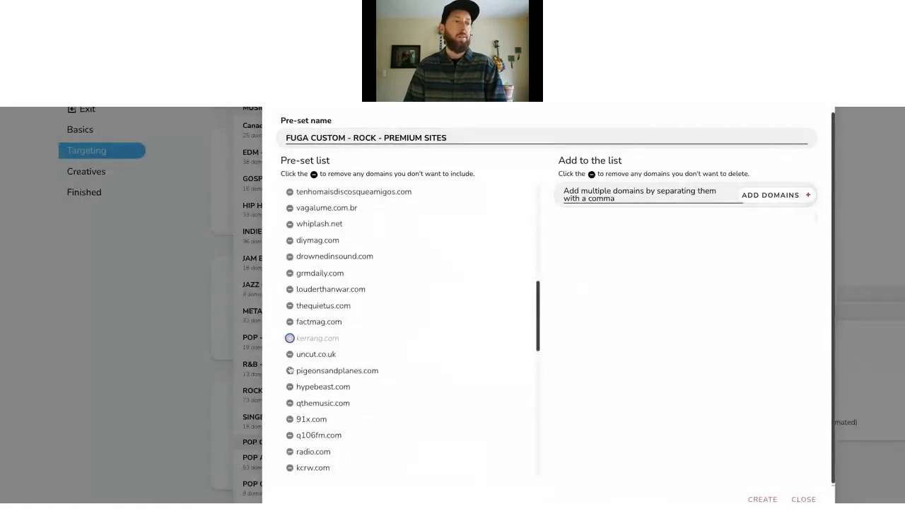
click(289, 371)
scroll(290, 374, down, 1)
click(289, 373)
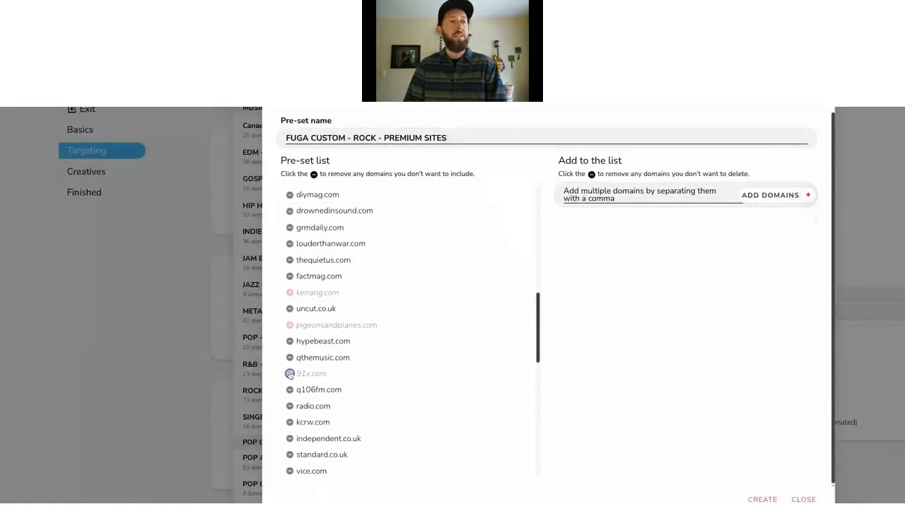
scroll(422, 273, up, 4)
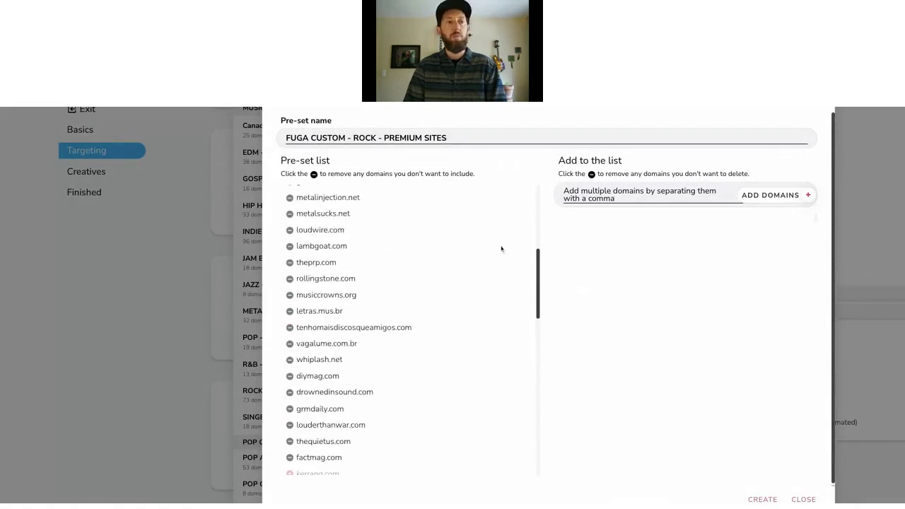
click(630, 198)
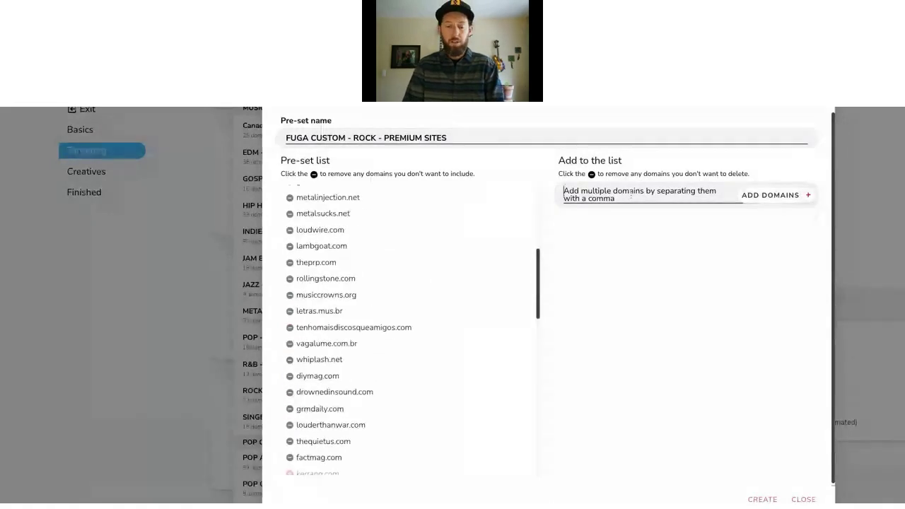
Step: Add newyorktimes.com, bbc.com and espn.com to the custom rock pre-set and close the window
text(newyor)
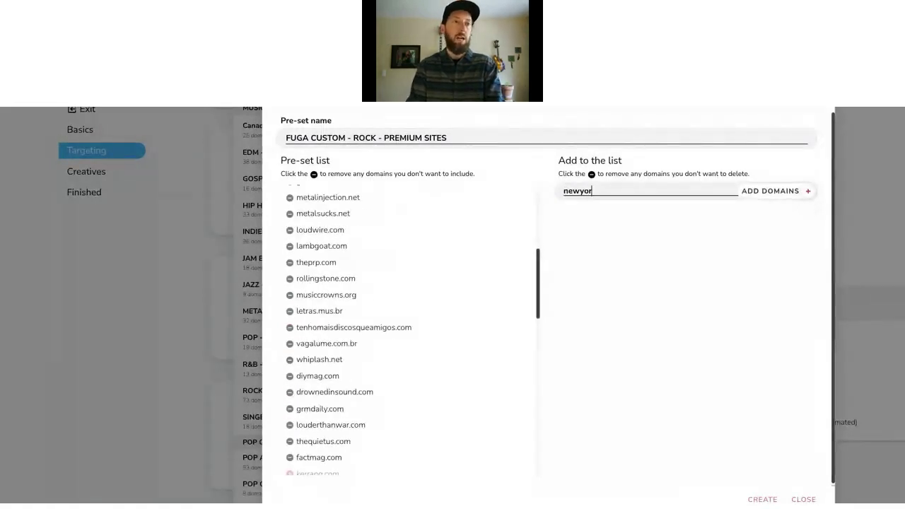
text(ktimes.com, bb)
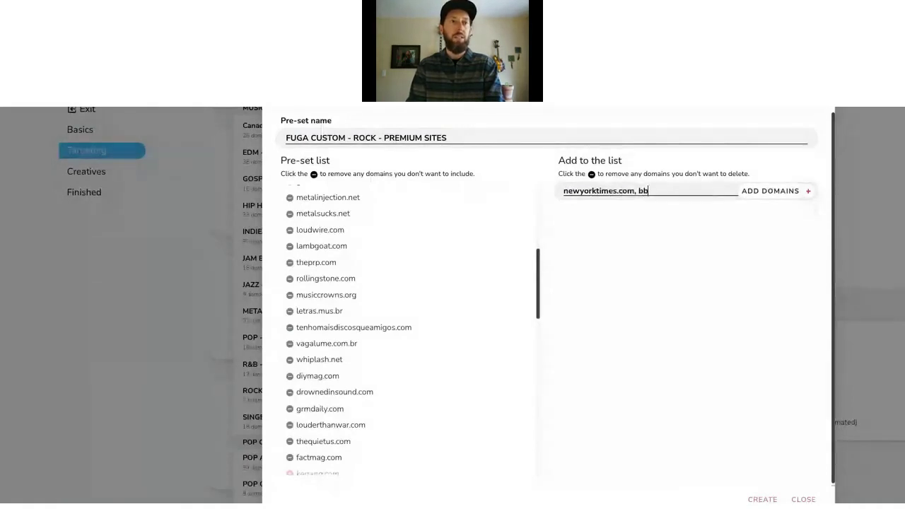
text(c.com, e)
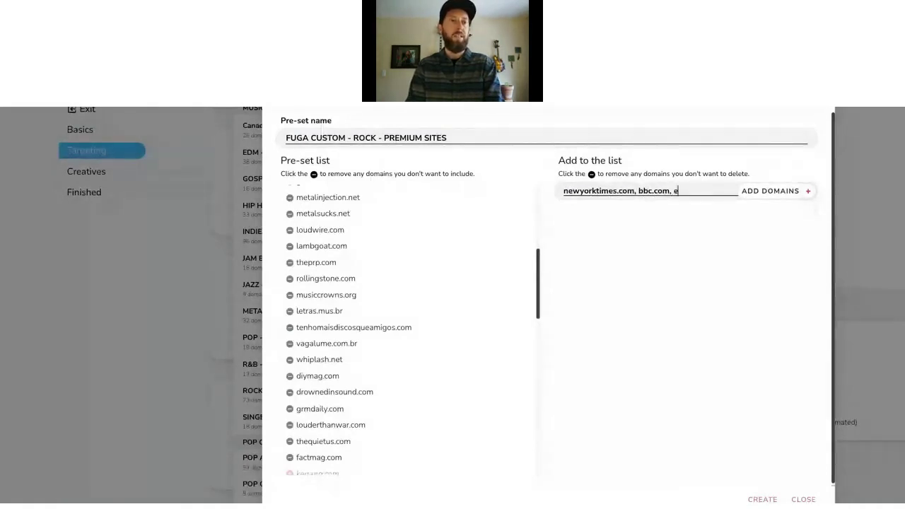
text(spn.com)
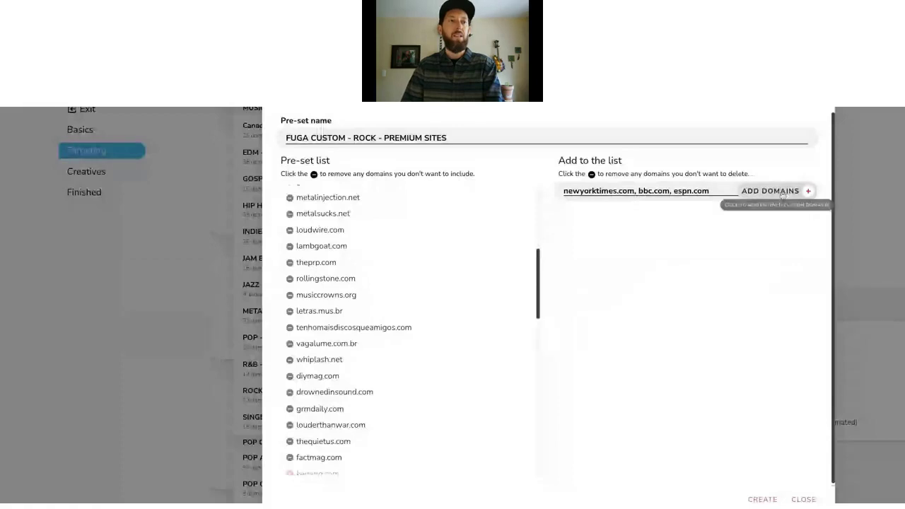
click(770, 191)
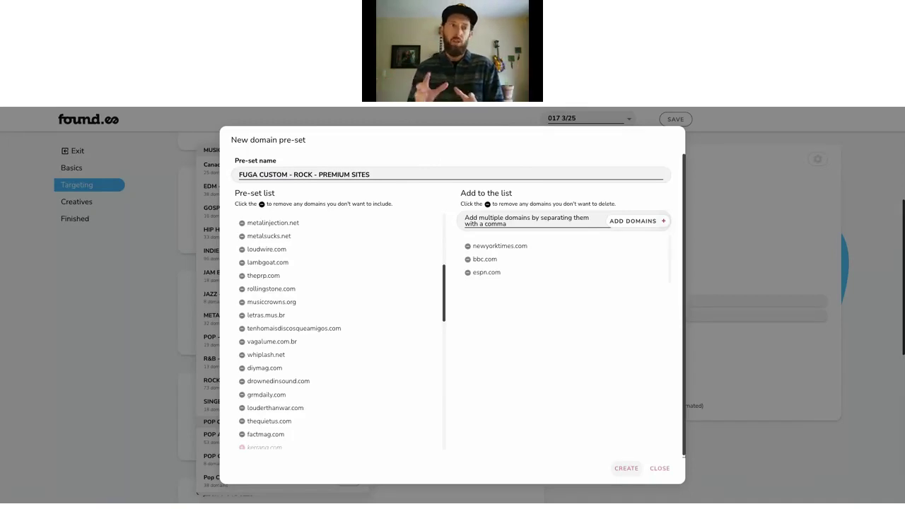
click(660, 468)
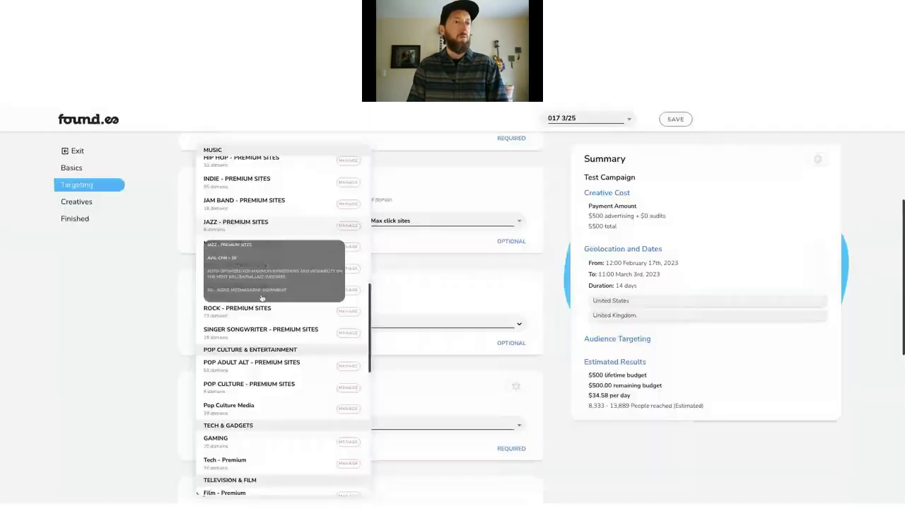
Step: Inspect the TAYLORS CUSTOM AMERICANA domain pre-set, then close it back to the pre-set list
scroll(261, 298, down, 10)
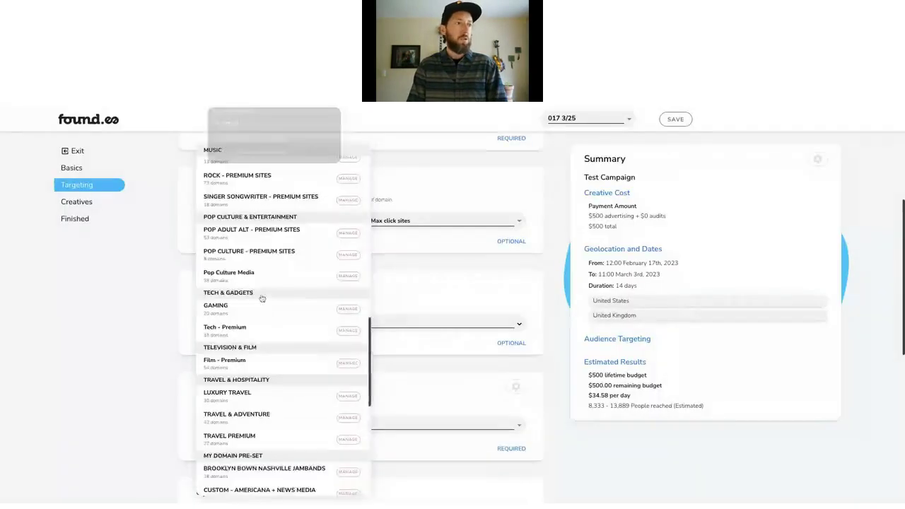
scroll(261, 268, up, 3)
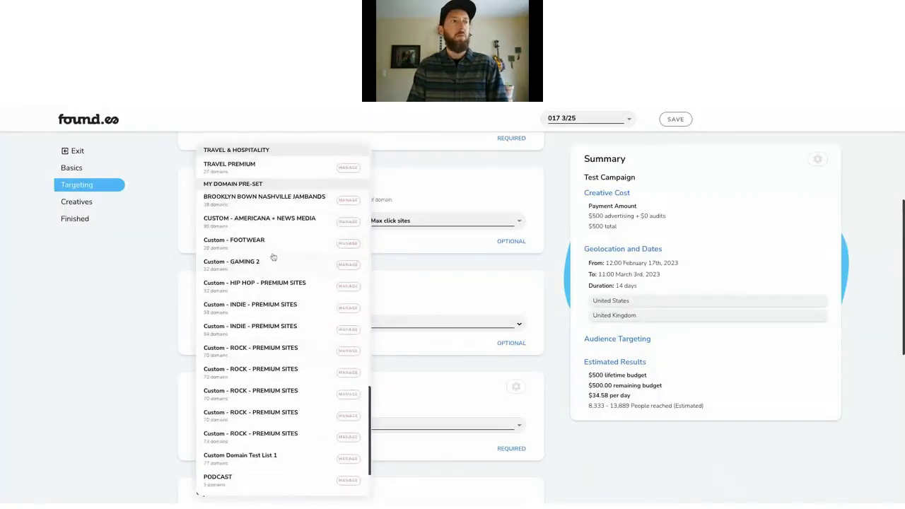
scroll(263, 207, up, 1)
scroll(262, 205, down, 3)
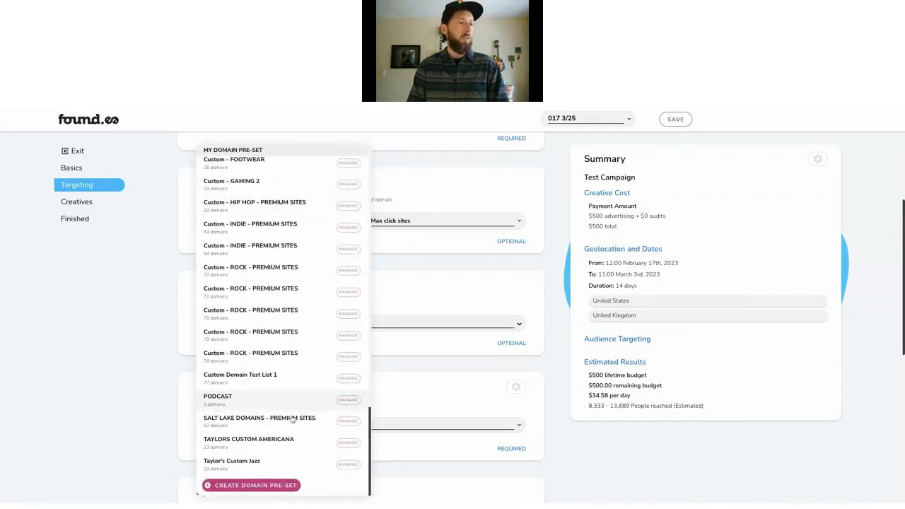
click(346, 443)
scroll(315, 287, down, 3)
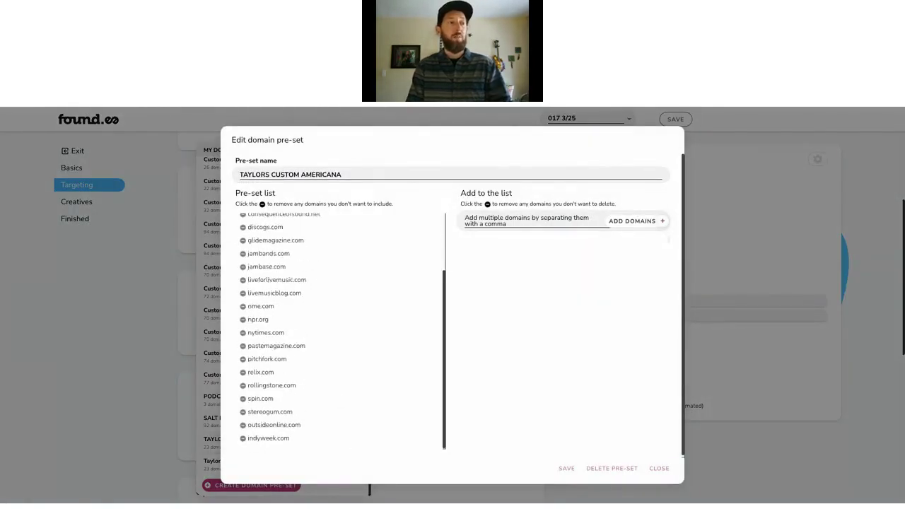
scroll(306, 287, up, 2)
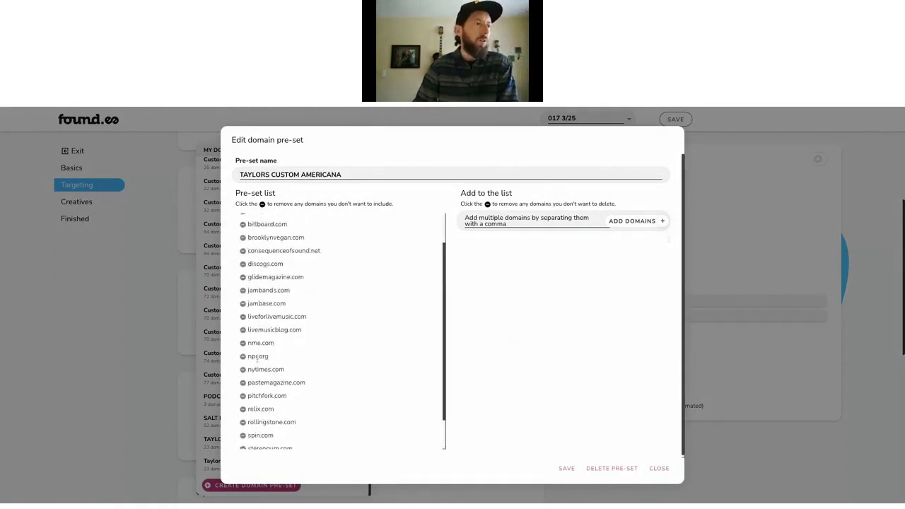
scroll(256, 357, up, 2)
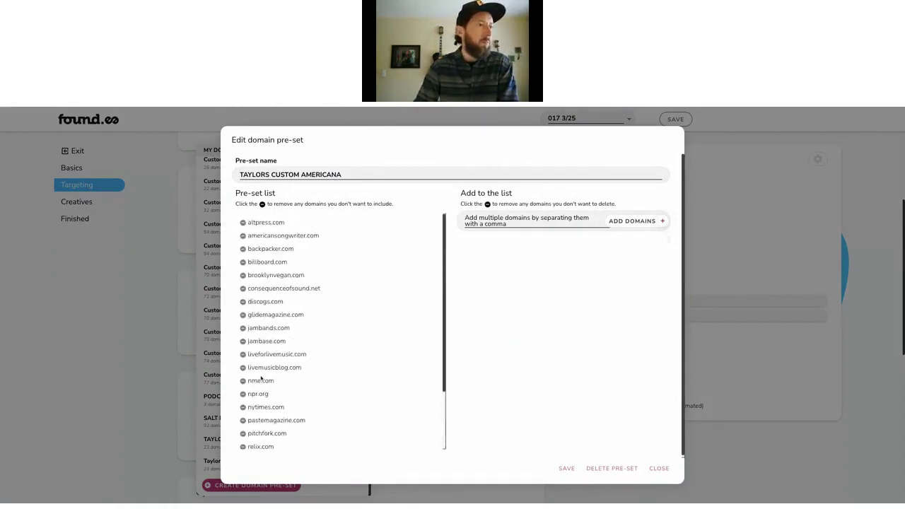
click(659, 468)
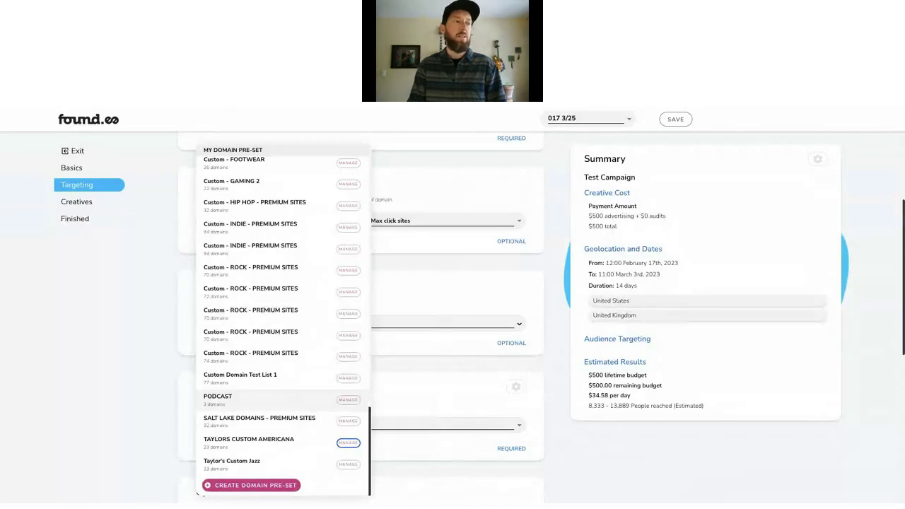
scroll(246, 346, up, 4)
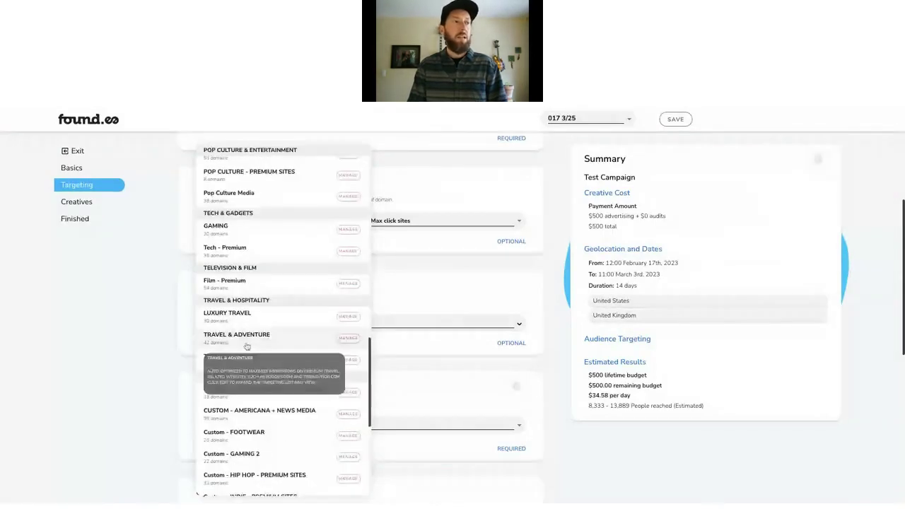
Step: Choose ROCK - PREMIUM SITES under Music as the domain targeting pre-set
scroll(247, 346, down, 1)
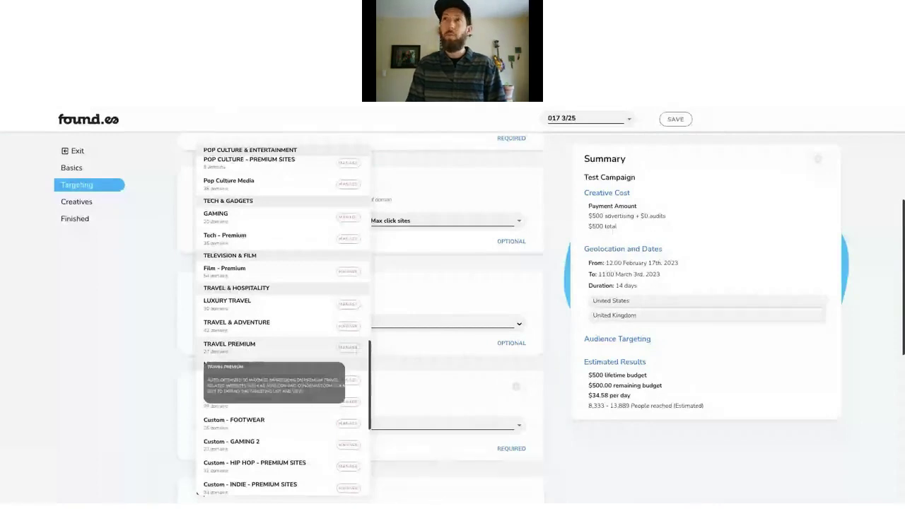
scroll(247, 346, up, 1)
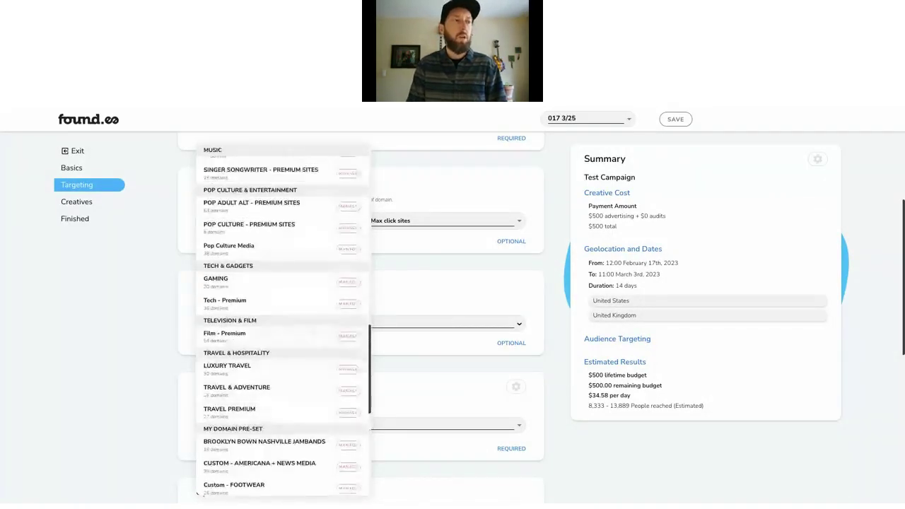
scroll(247, 346, up, 2)
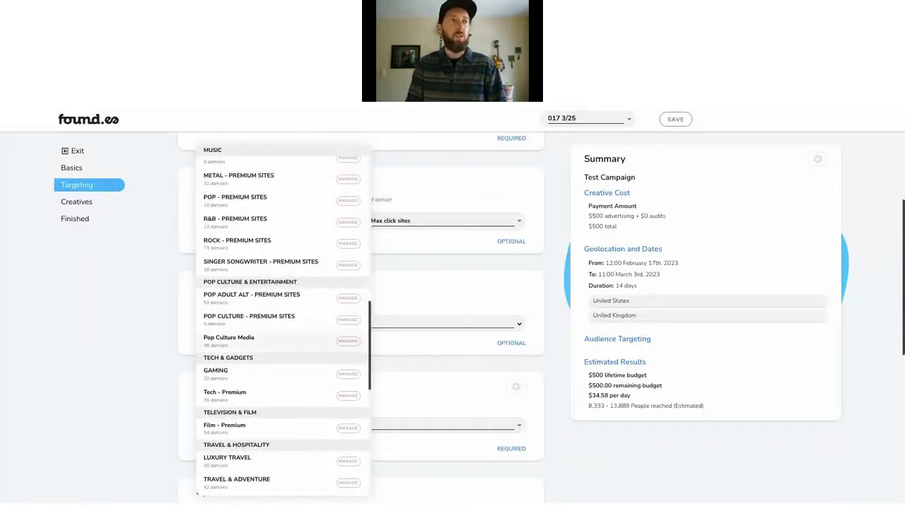
scroll(260, 311, up, 3)
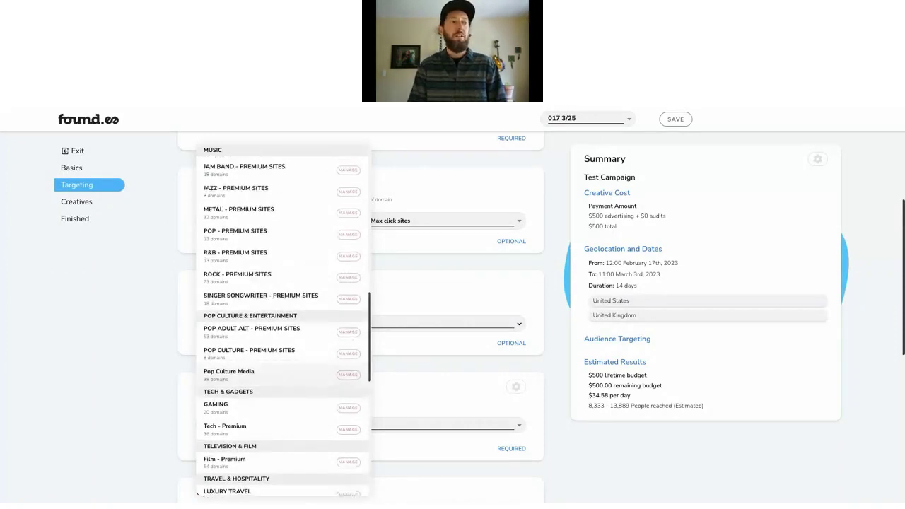
click(300, 319)
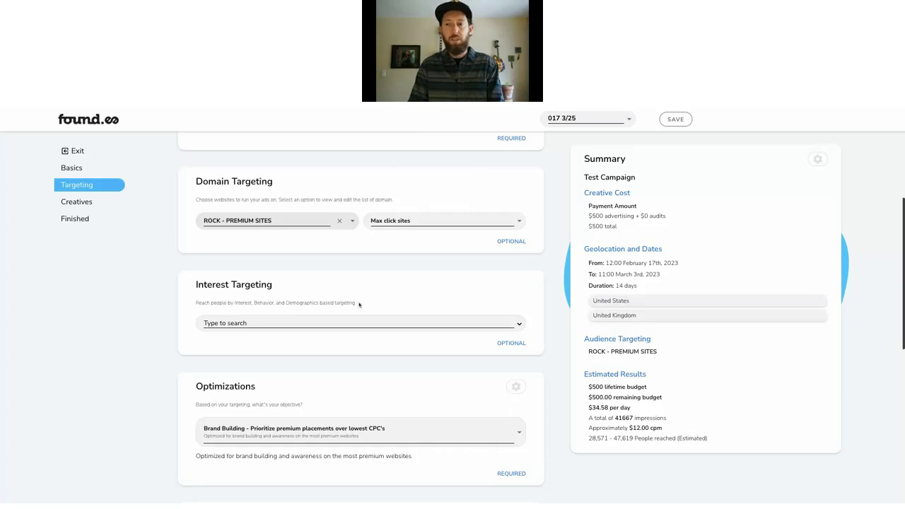
Step: Keep Max click sites as the site list and show the interest audience list
click(430, 220)
scroll(429, 290, down, 5)
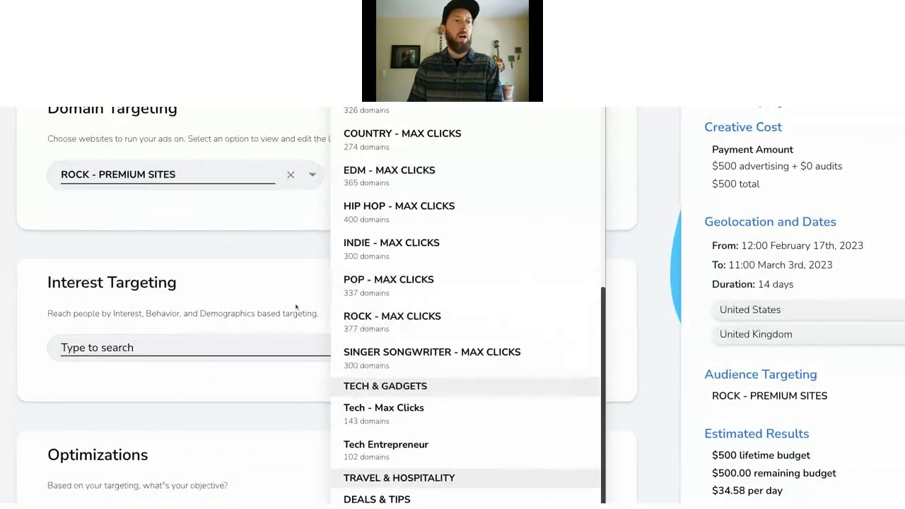
mouse_move(347, 323)
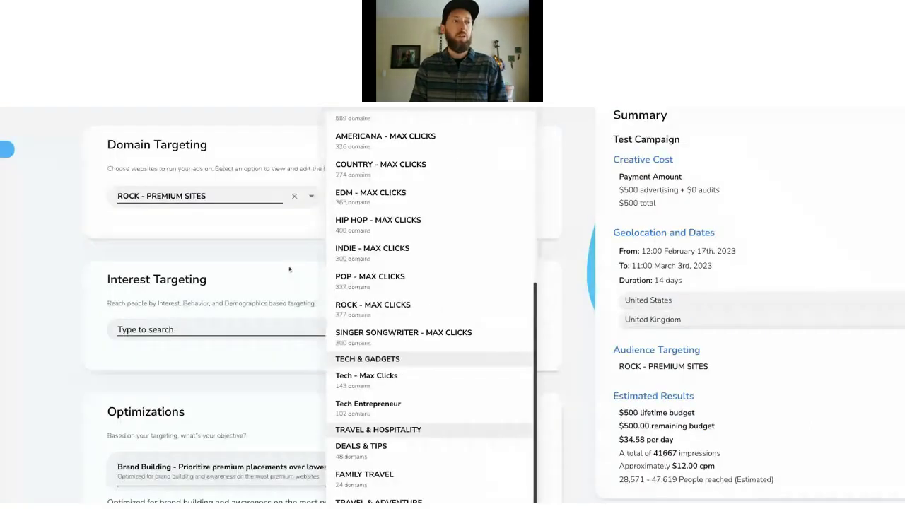
click(320, 260)
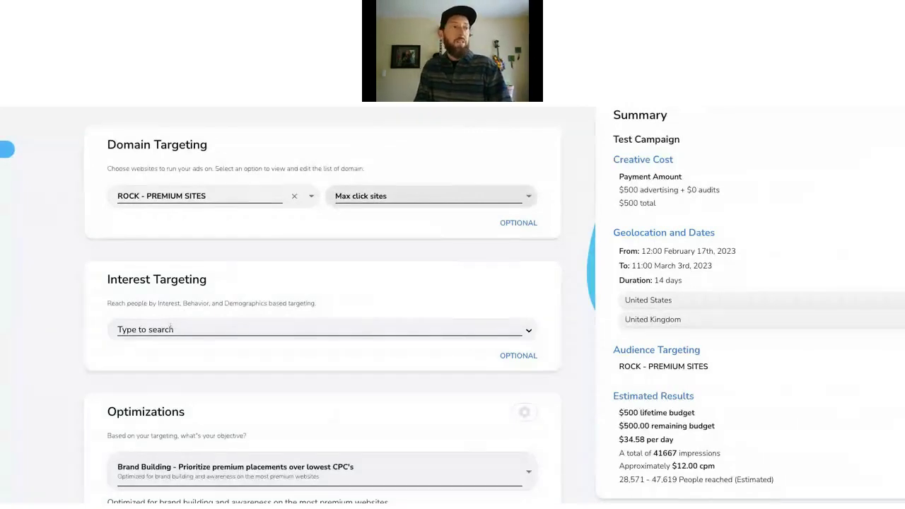
click(171, 329)
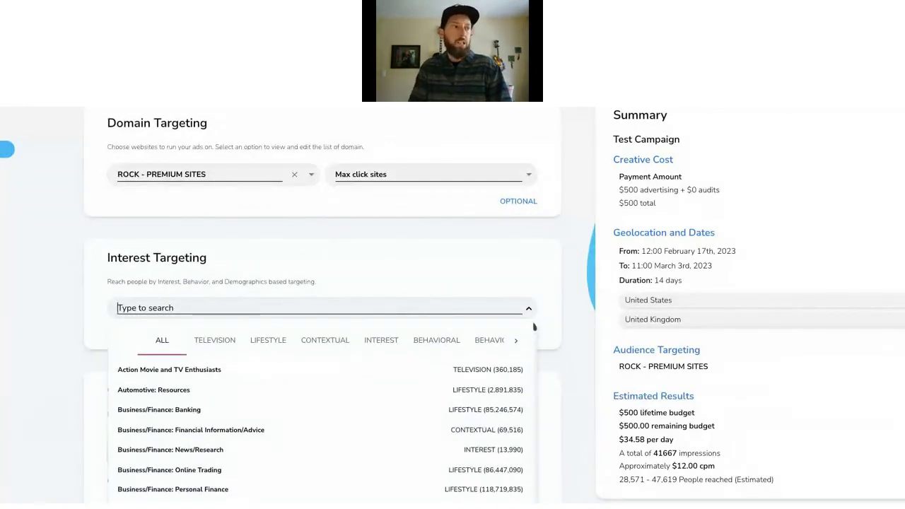
Step: Search interests for 'sub' to list the Subaru and Substance Abuse audiences
scroll(534, 327, down, 2)
scroll(533, 327, down, 7)
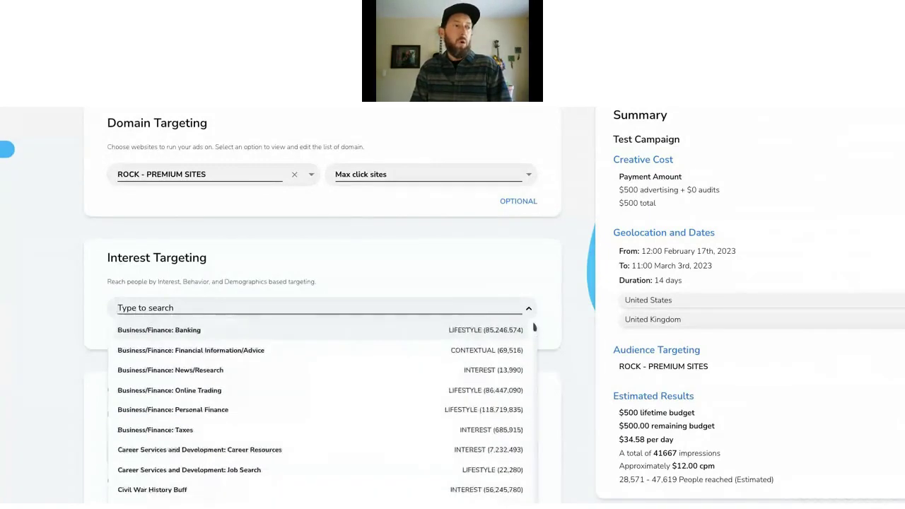
scroll(533, 328, down, 7)
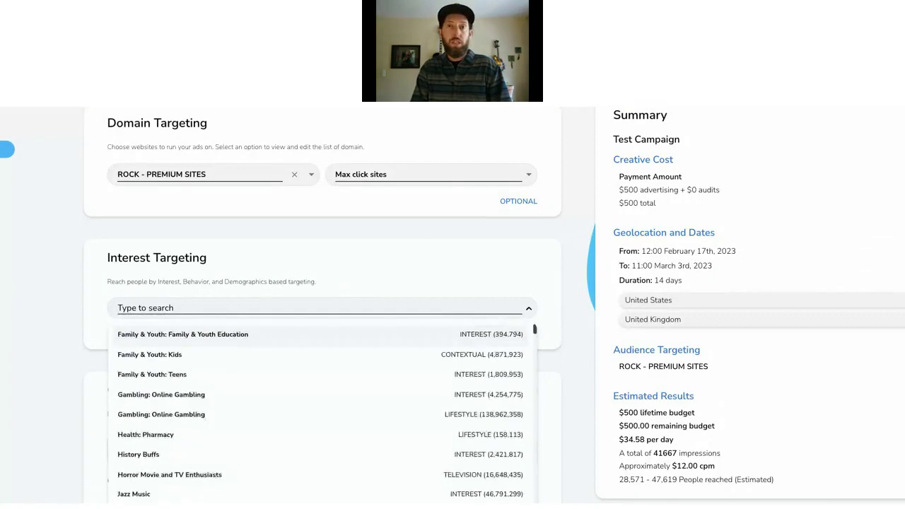
scroll(533, 329, down, 1)
scroll(533, 330, down, 2)
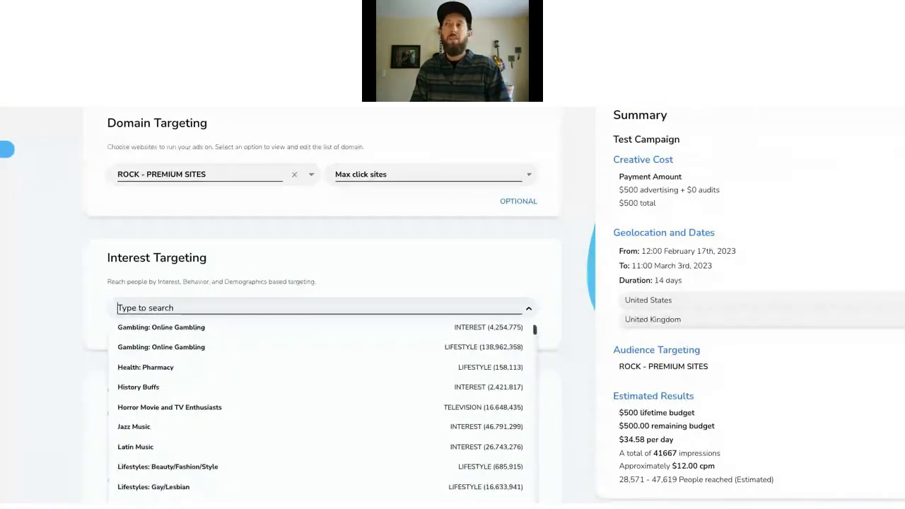
scroll(533, 330, up, 2)
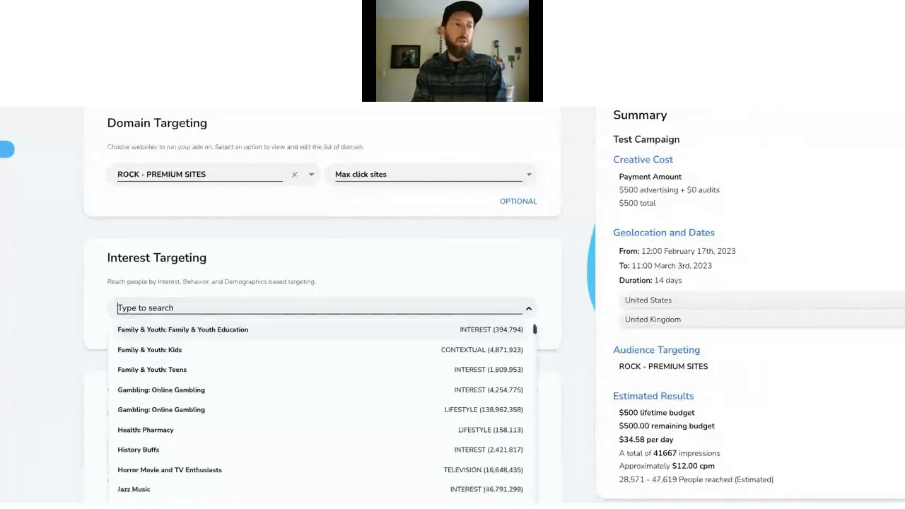
text(sub)
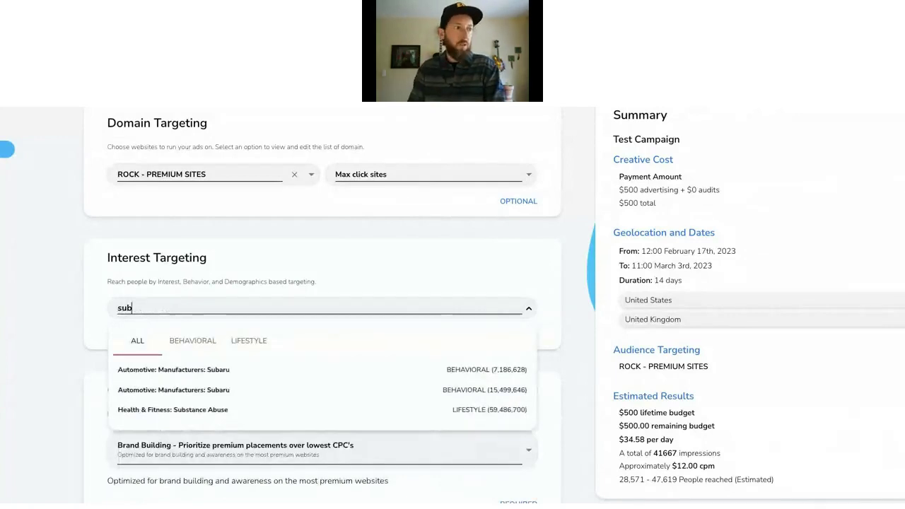
Step: Search the interest audiences for 'music' and browse the results
double_click(148, 304)
text(music)
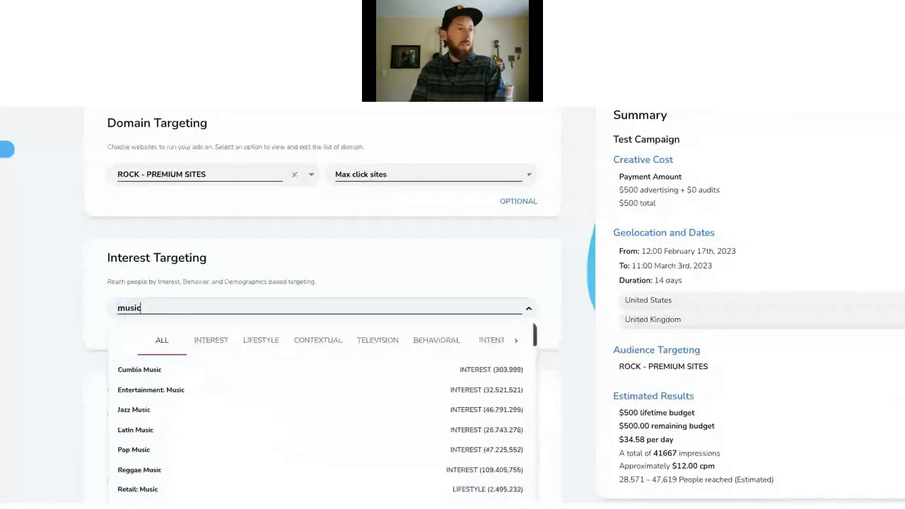
scroll(148, 304, down, 1)
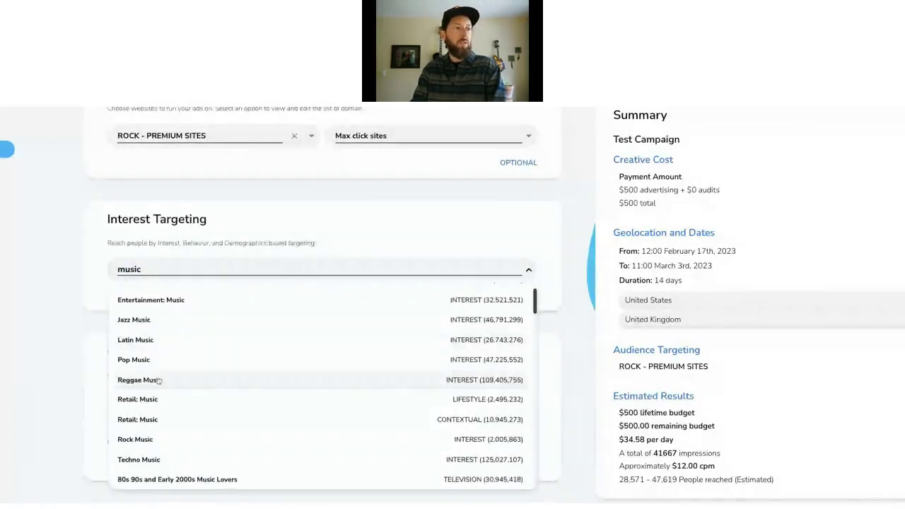
scroll(158, 380, down, 3)
scroll(158, 381, down, 2)
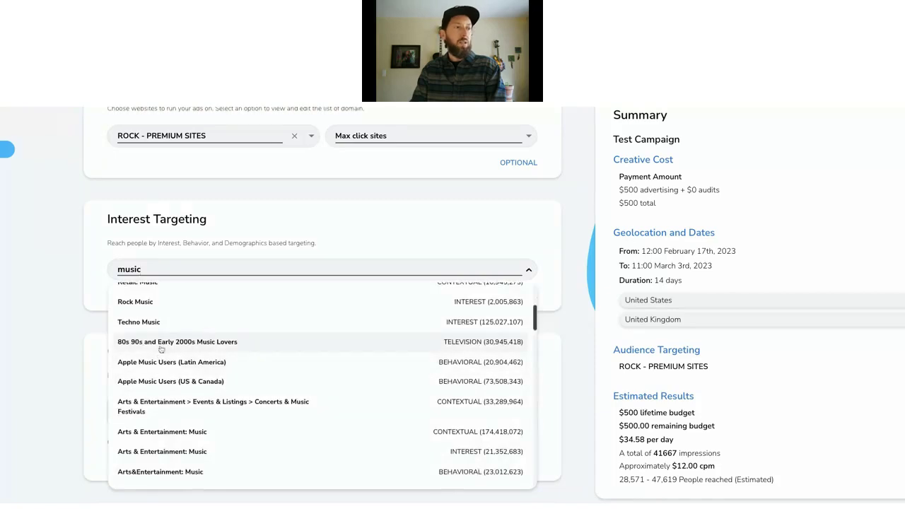
scroll(161, 349, down, 1)
scroll(157, 332, up, 2)
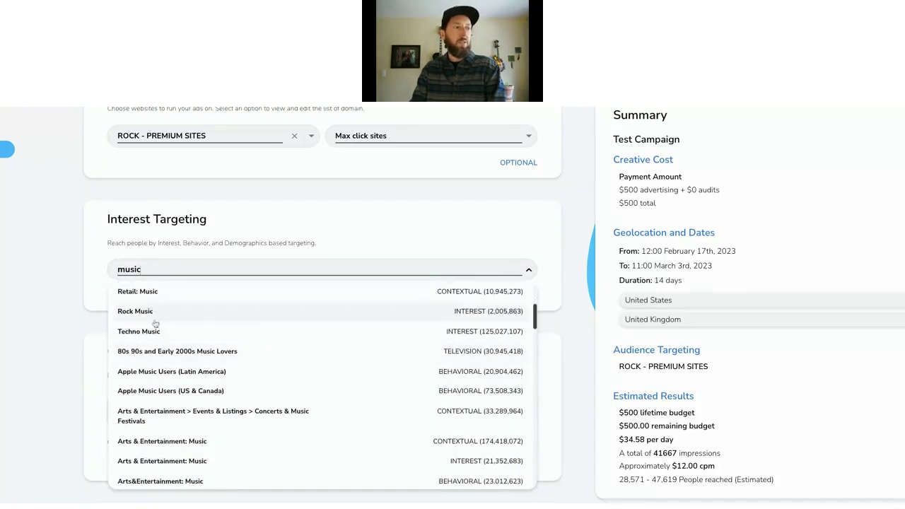
scroll(154, 324, down, 3)
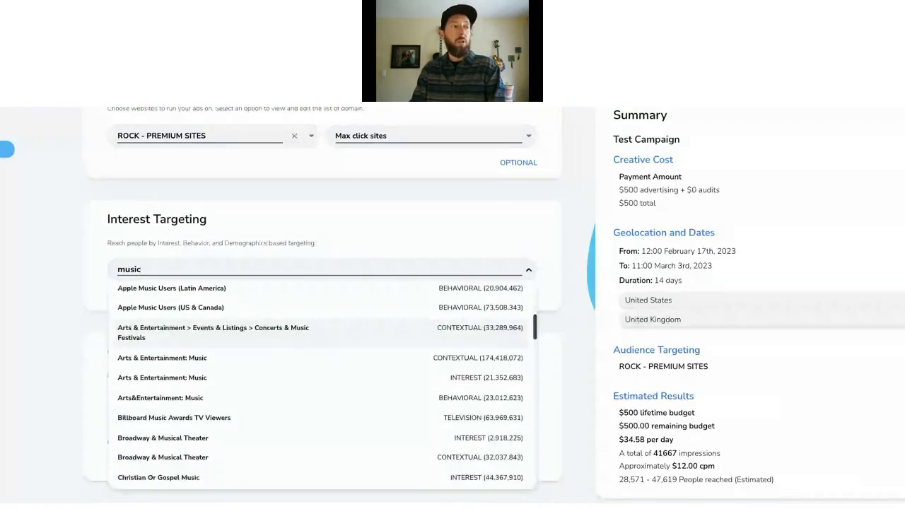
scroll(154, 332, down, 5)
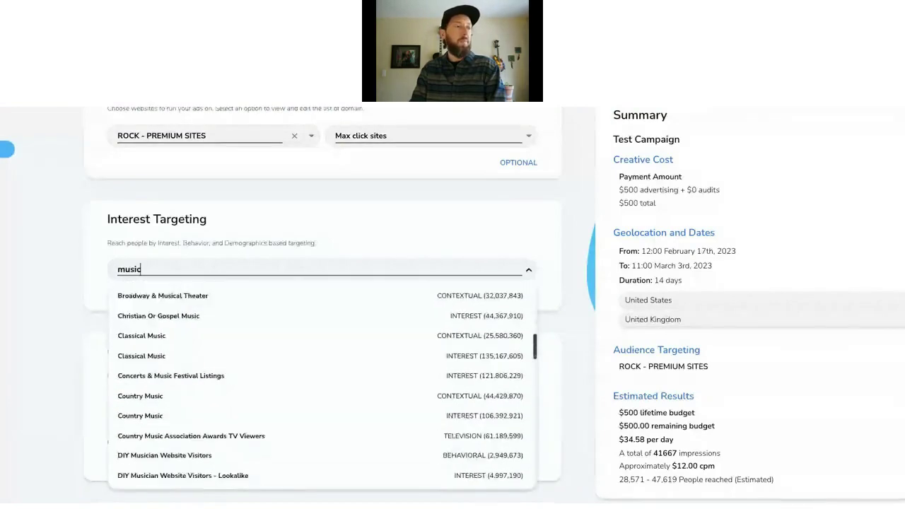
scroll(322, 382, down, 12)
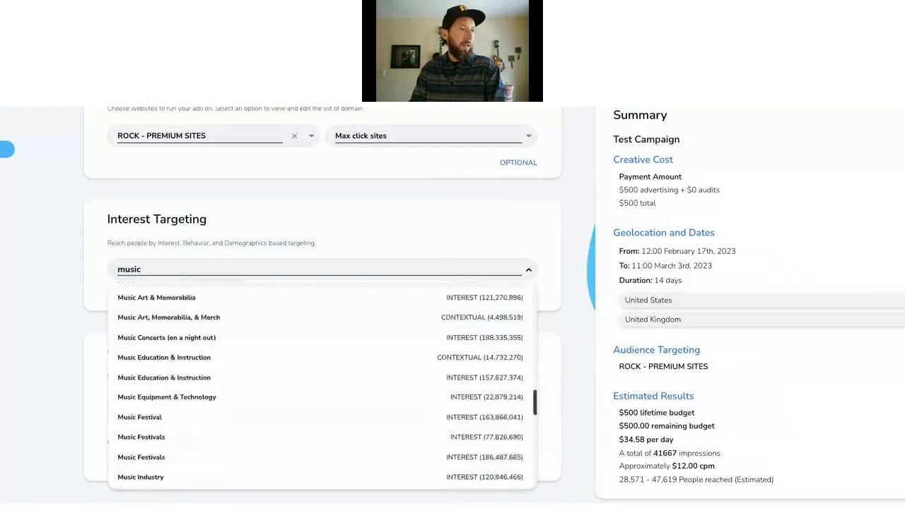
scroll(322, 382, down, 3)
Step: Try searches for 'apple' and 'spotif', then empty the search field
key(ctrl+a)
text(apple)
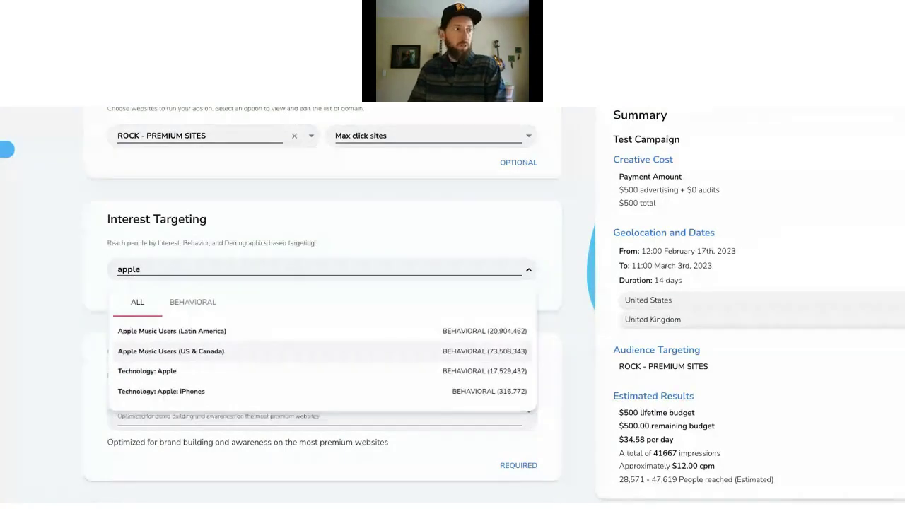
key(ctrl+a)
text(s)
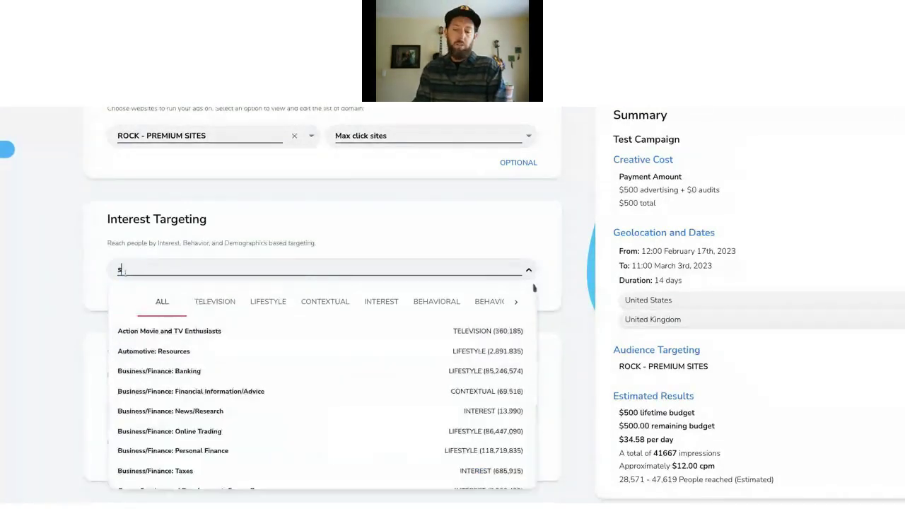
text(potif)
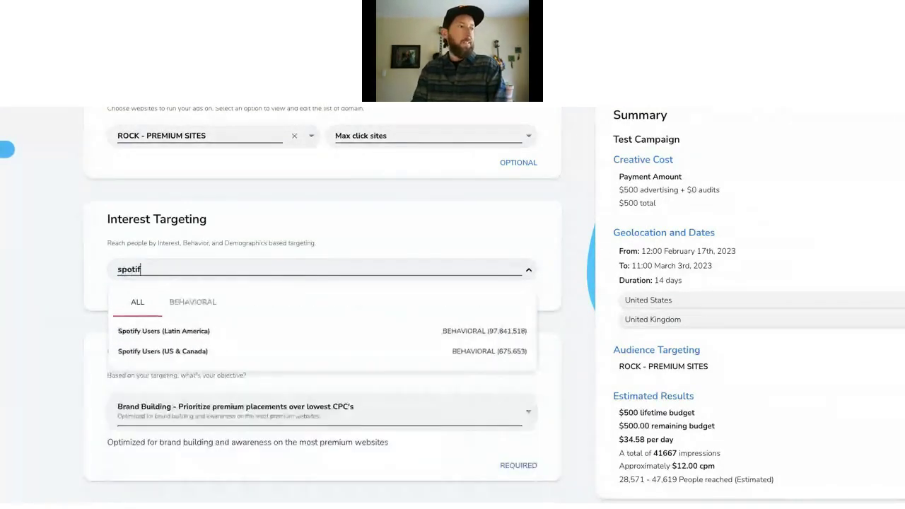
key(BackSpace)
key(BackSpace)
key(BackSpace)
key(BackSpace)
key(BackSpace)
key(BackSpace)
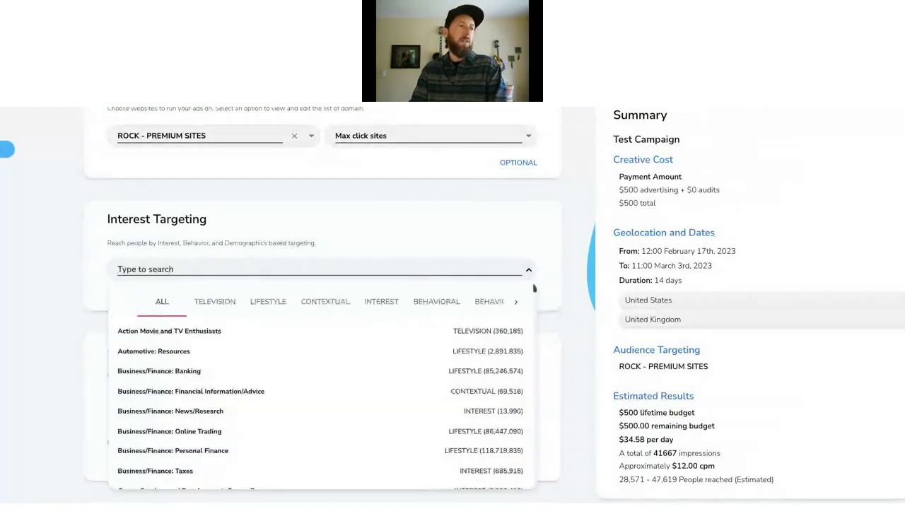
scroll(379, 313, down, 1)
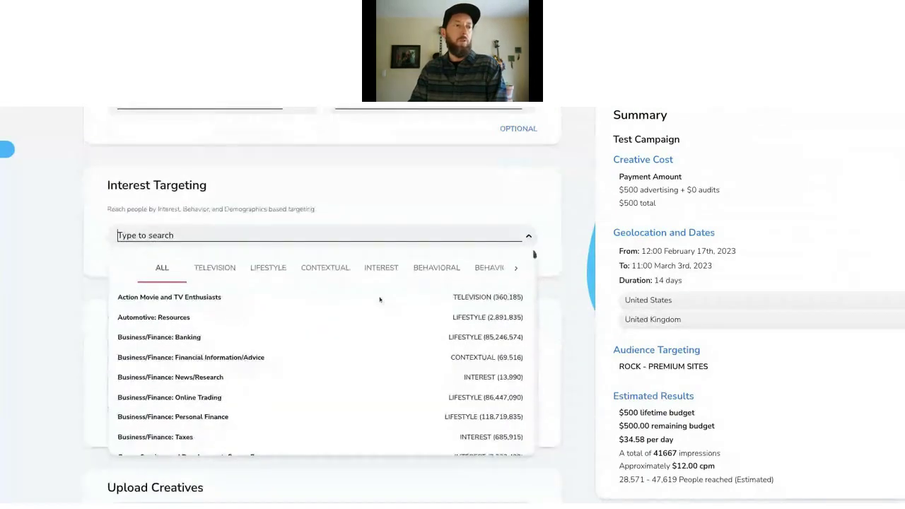
scroll(380, 314, down, 1)
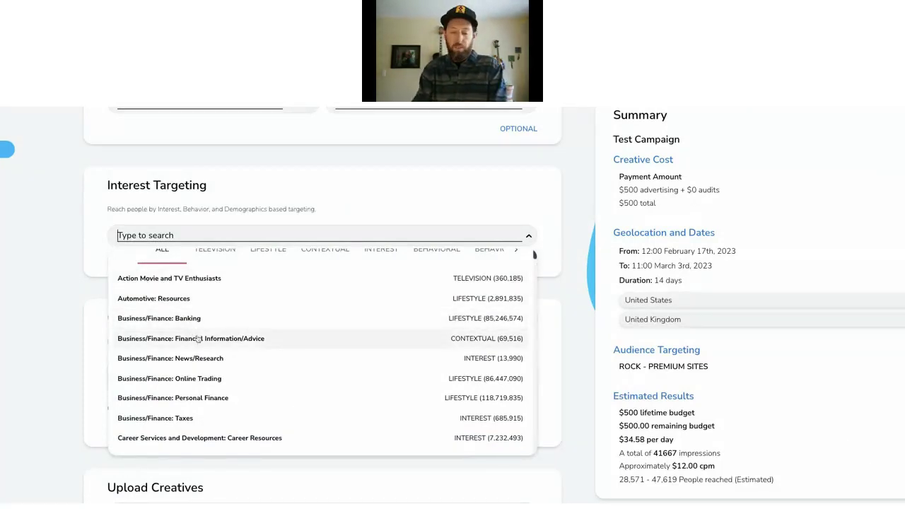
Step: Search 'music' and add Cumbia Music, Entertainment: Music and Jazz Music as interest targets
text(music)
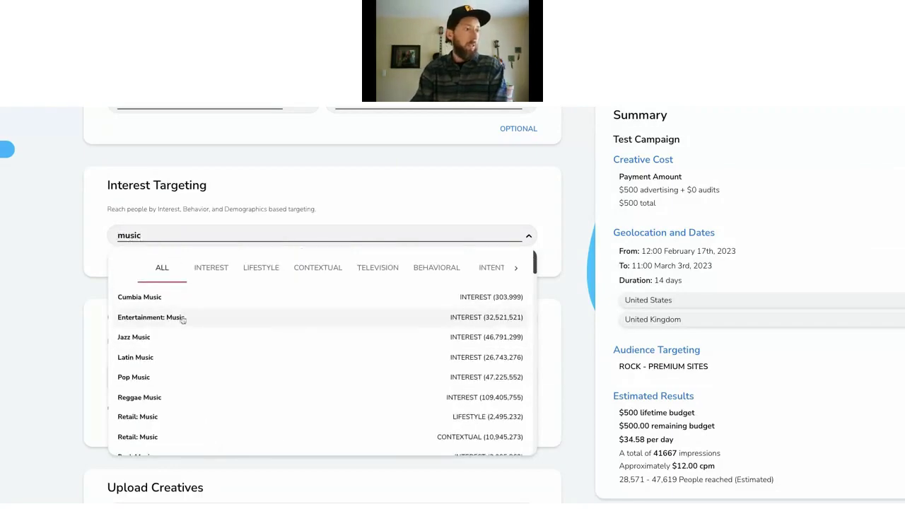
click(175, 301)
click(175, 317)
click(175, 337)
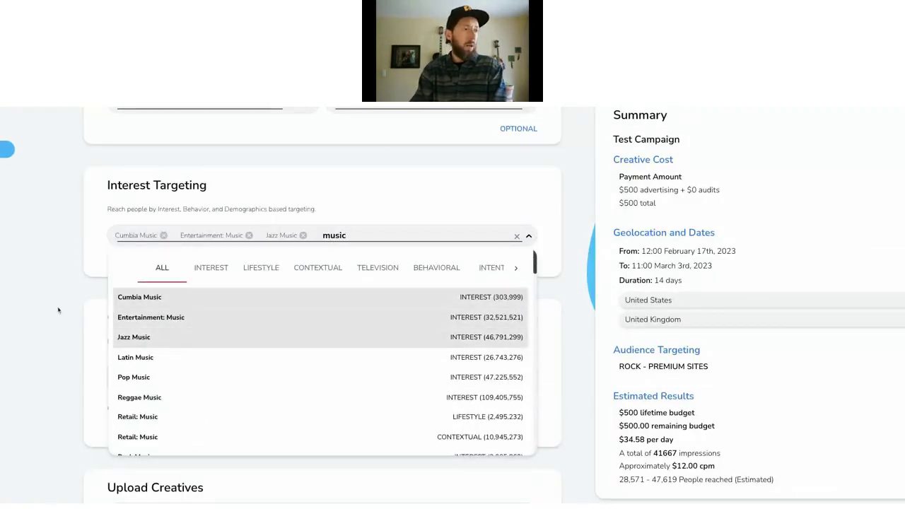
click(58, 310)
scroll(56, 308, up, 2)
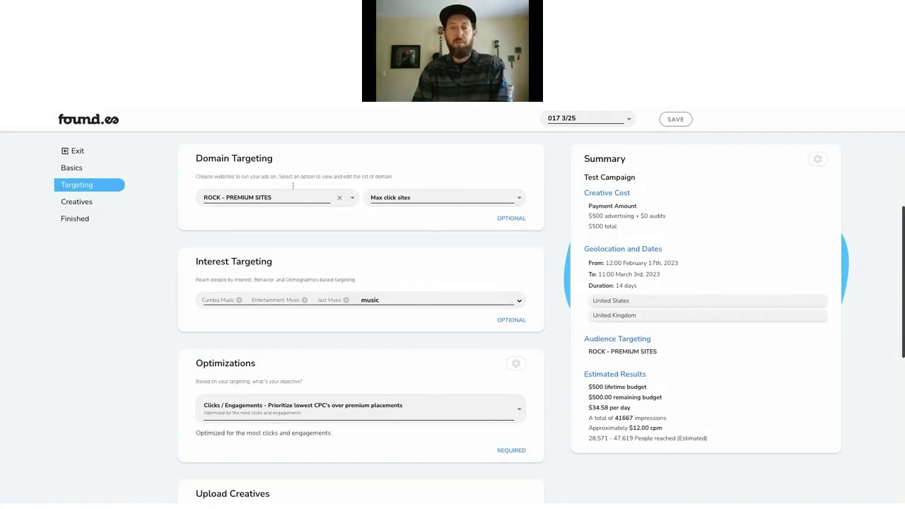
scroll(297, 176, up, 2)
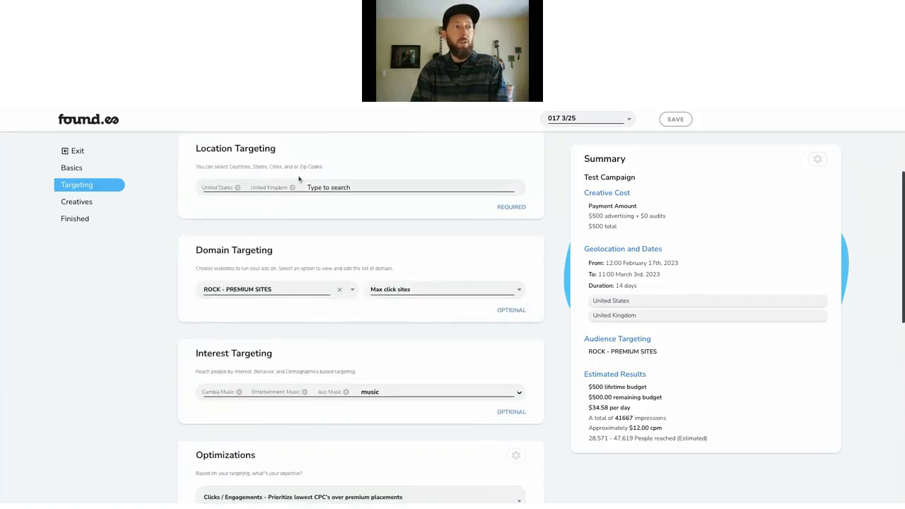
scroll(254, 228, down, 3)
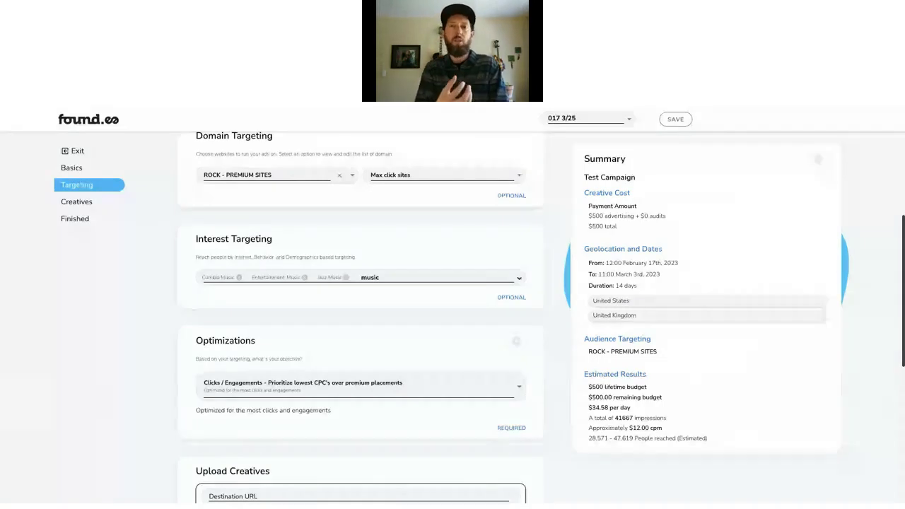
scroll(272, 253, up, 3)
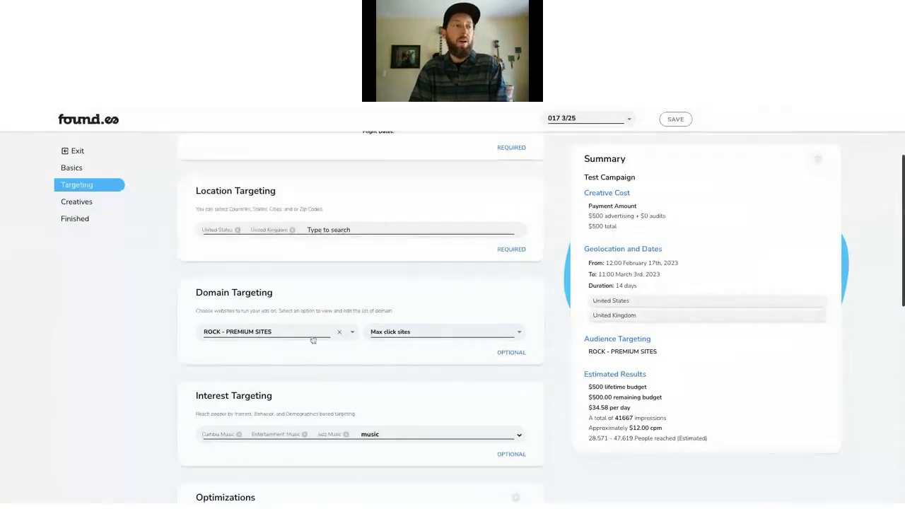
scroll(315, 366, down, 1)
scroll(315, 366, down, 1)
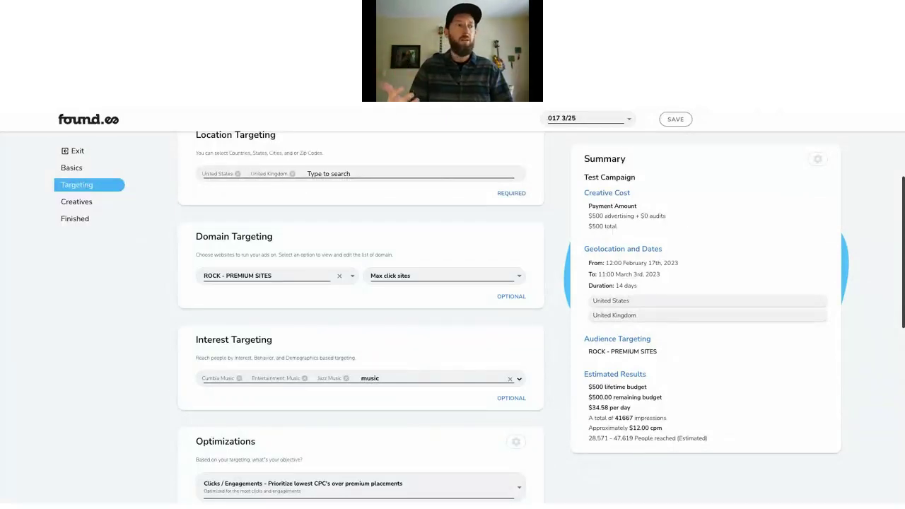
scroll(361, 318, down, 1)
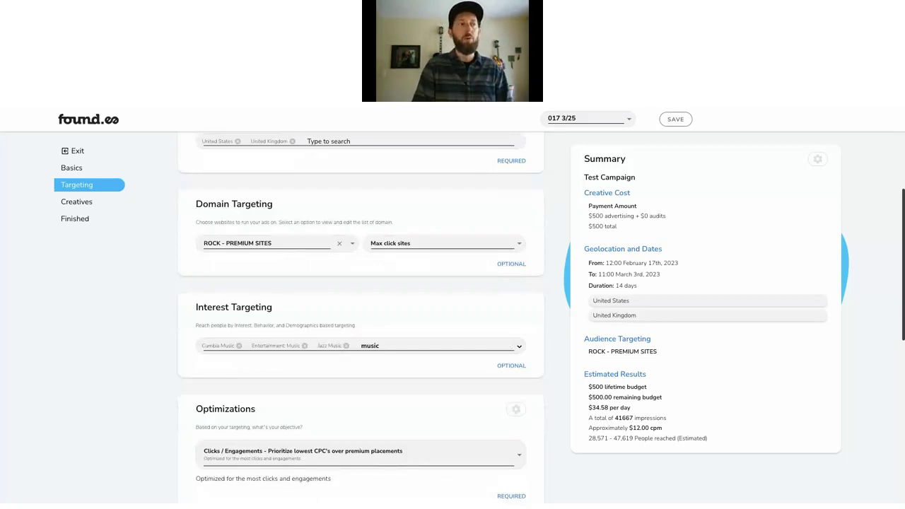
click(328, 247)
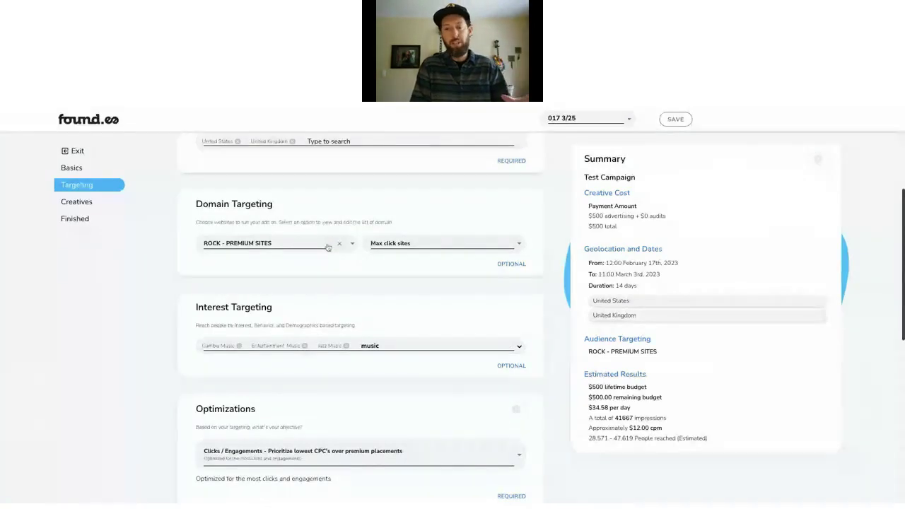
scroll(328, 247, down, 1)
scroll(328, 247, down, 3)
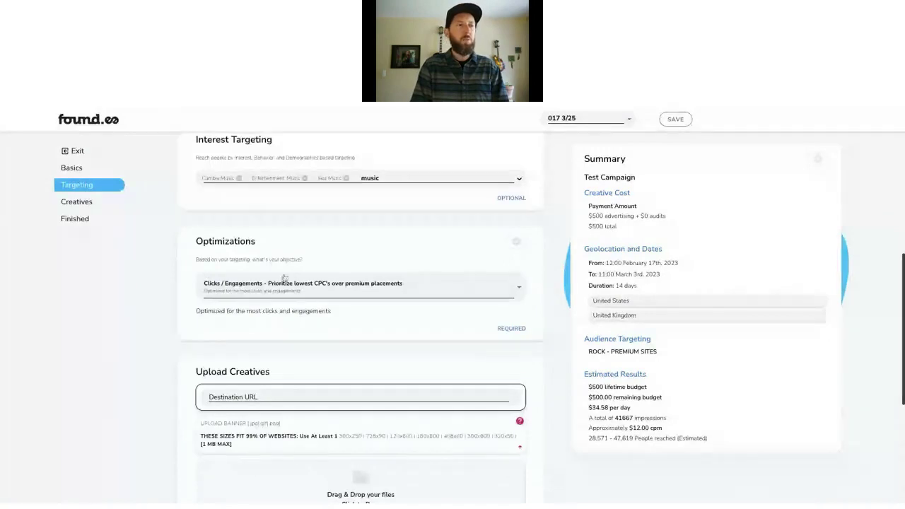
click(283, 280)
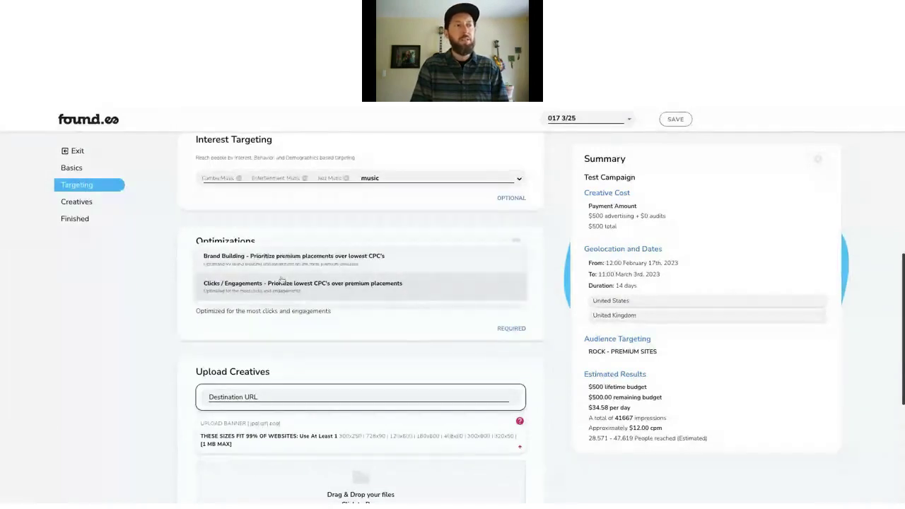
click(244, 292)
scroll(297, 218, up, 2)
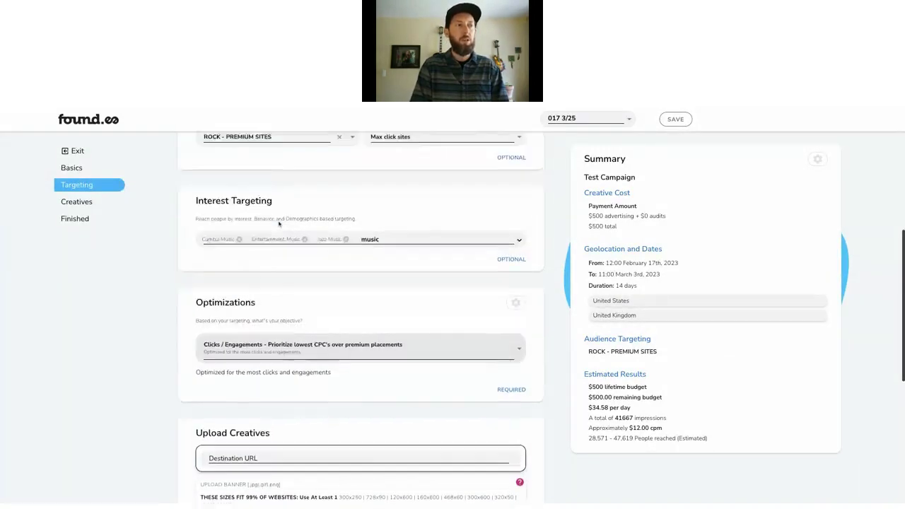
scroll(307, 346, down, 4)
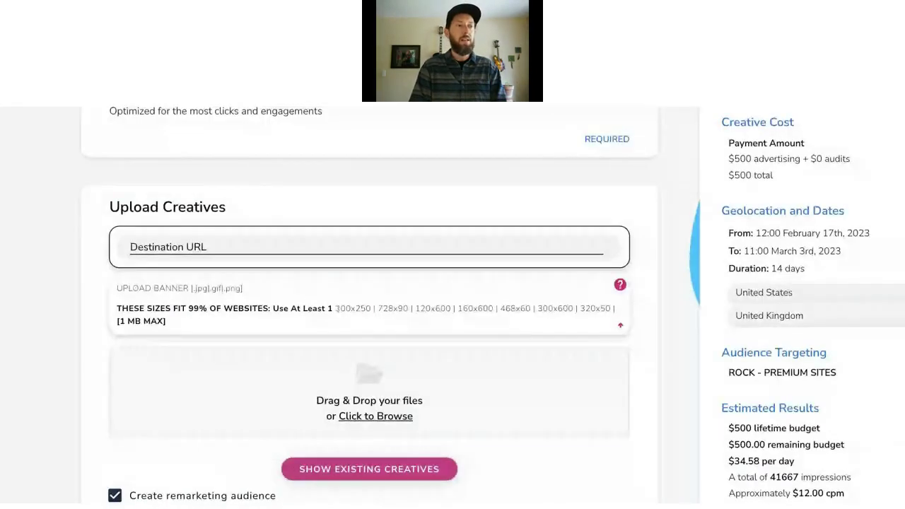
drag(336, 308, 495, 308)
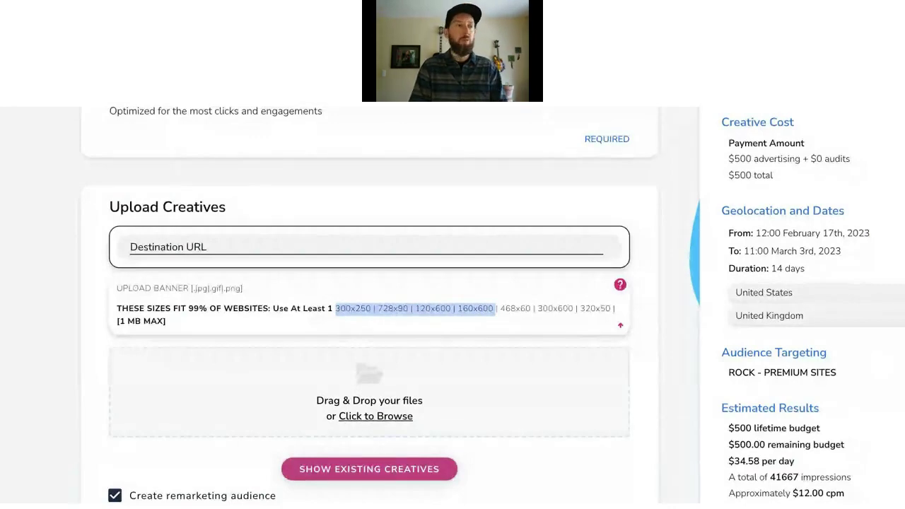
key(ctrl+minus)
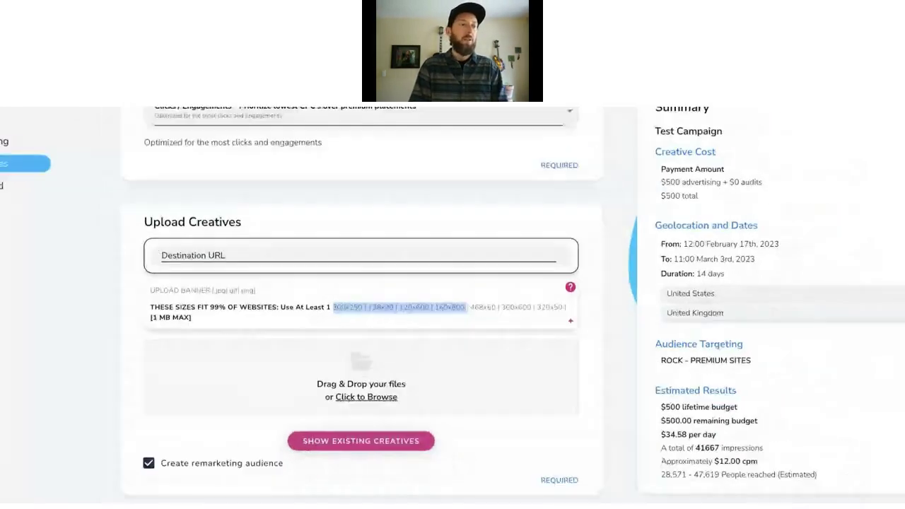
Step: Attach Korn Example 300x250 from page 3 of existing HTML5 ads as the creative
click(362, 412)
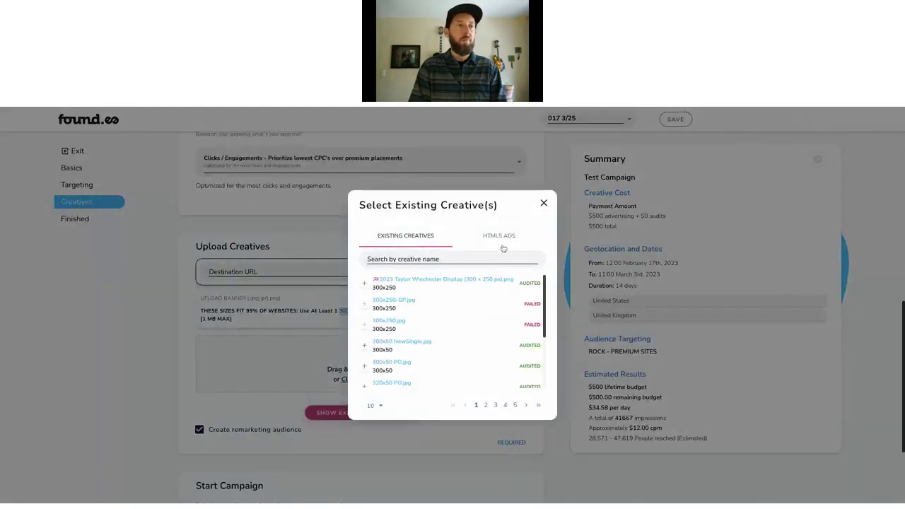
click(504, 245)
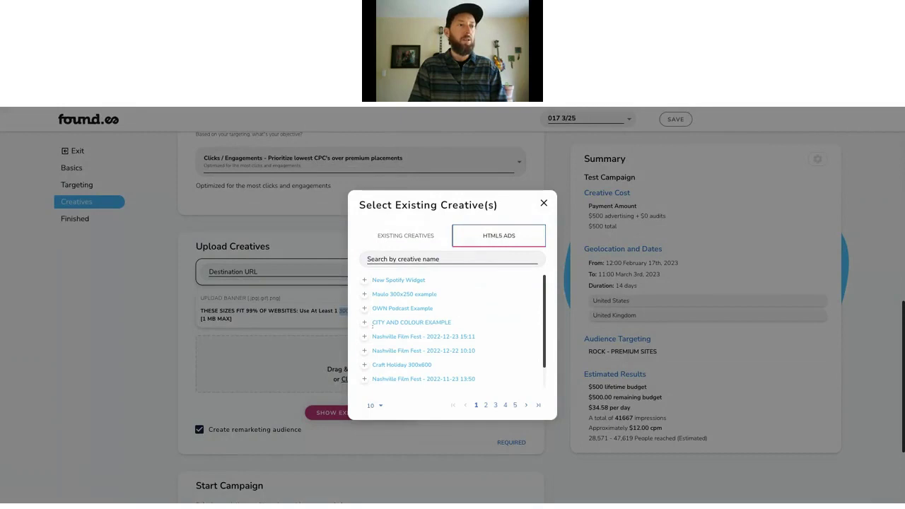
click(365, 325)
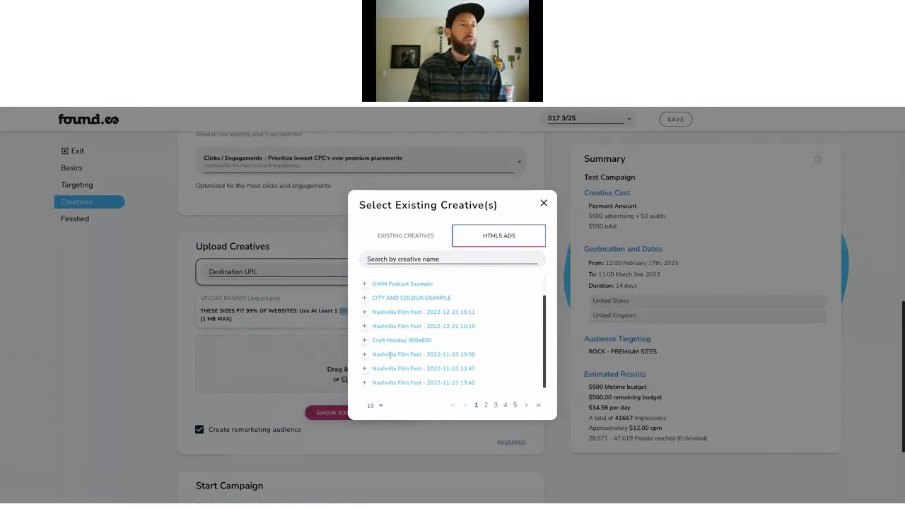
click(495, 404)
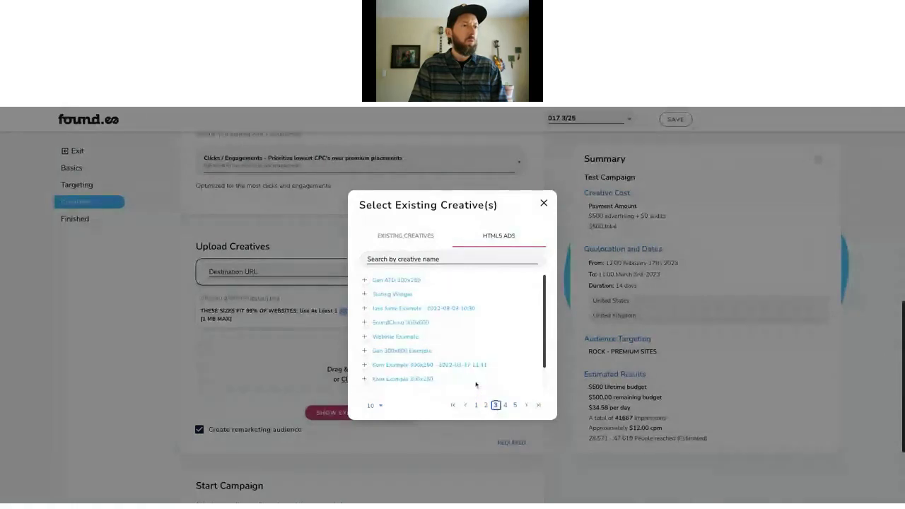
click(364, 379)
click(542, 204)
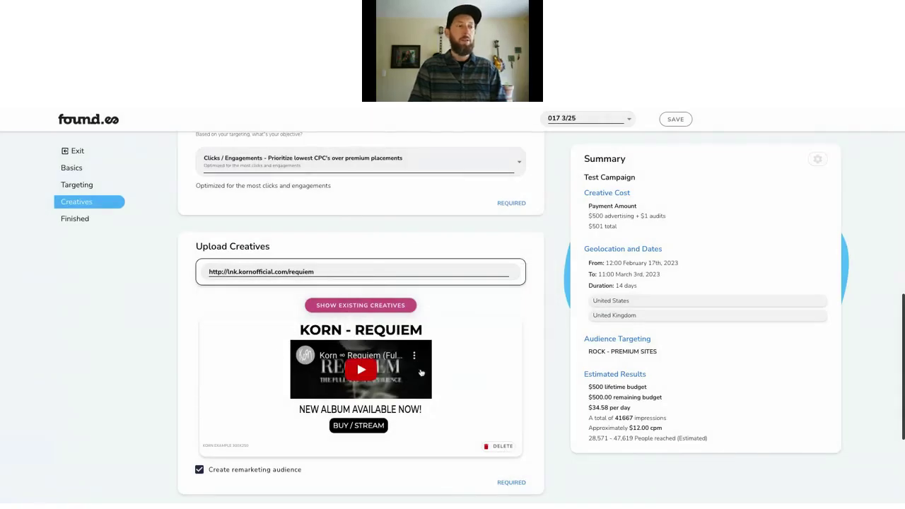
click(359, 371)
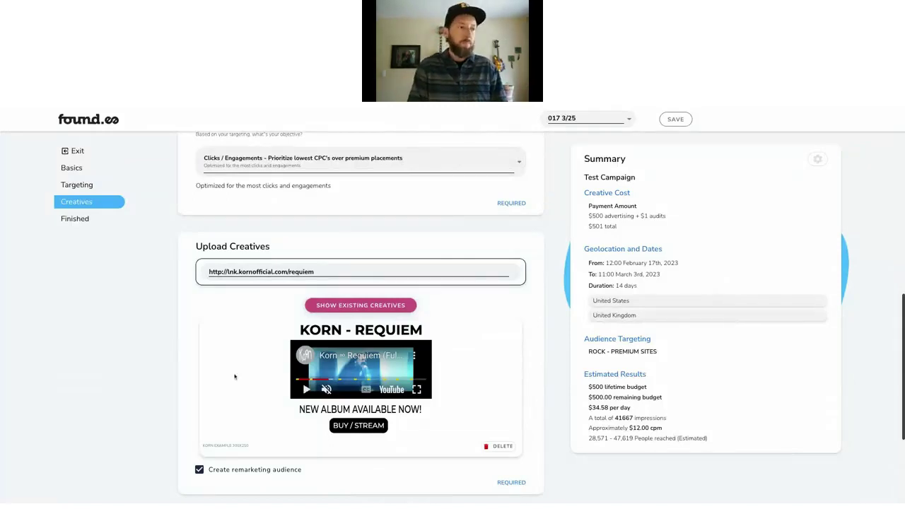
scroll(235, 376, down, 3)
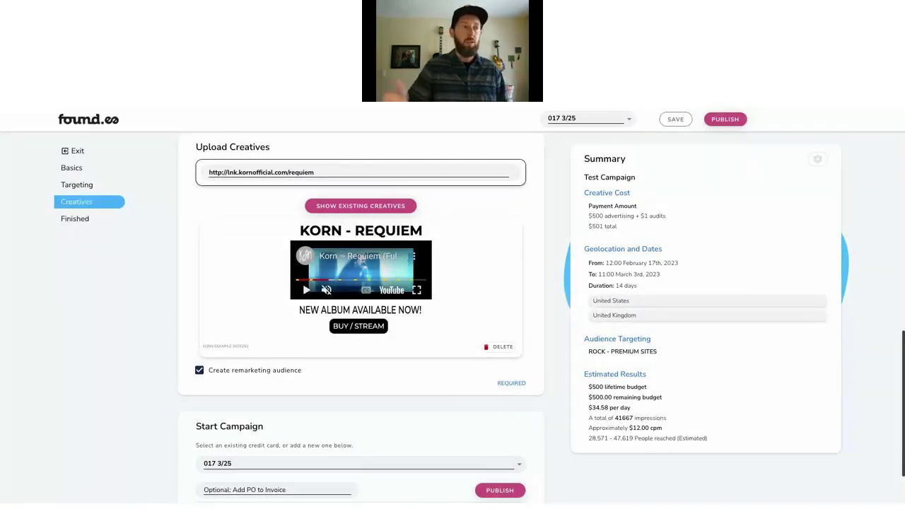
scroll(287, 382, down, 1)
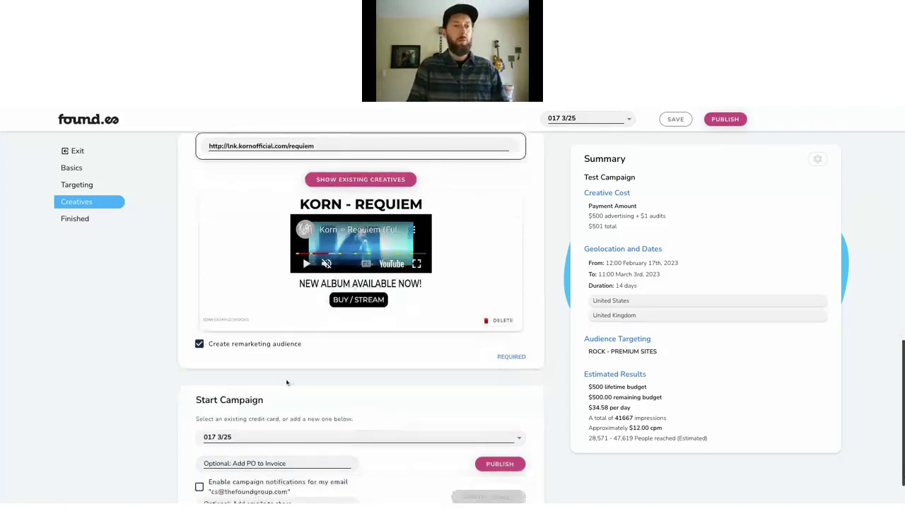
scroll(472, 419, down, 2)
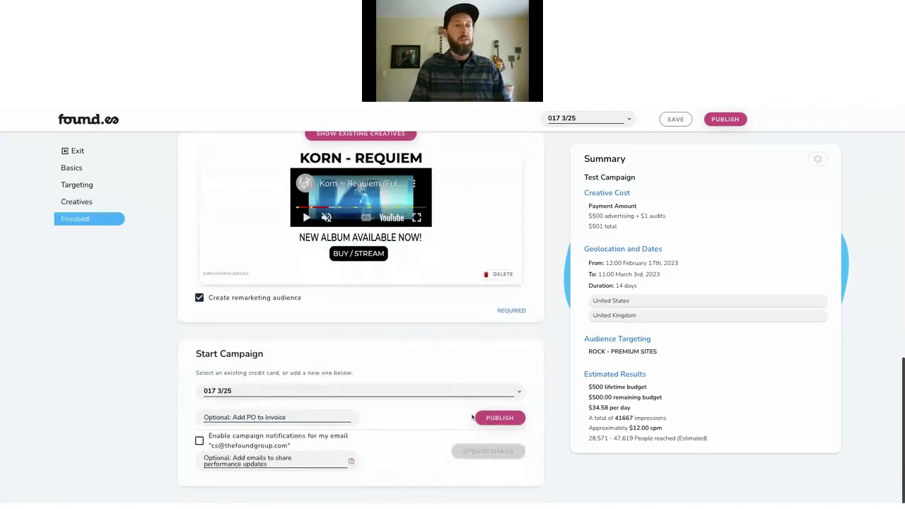
scroll(424, 347, up, 15)
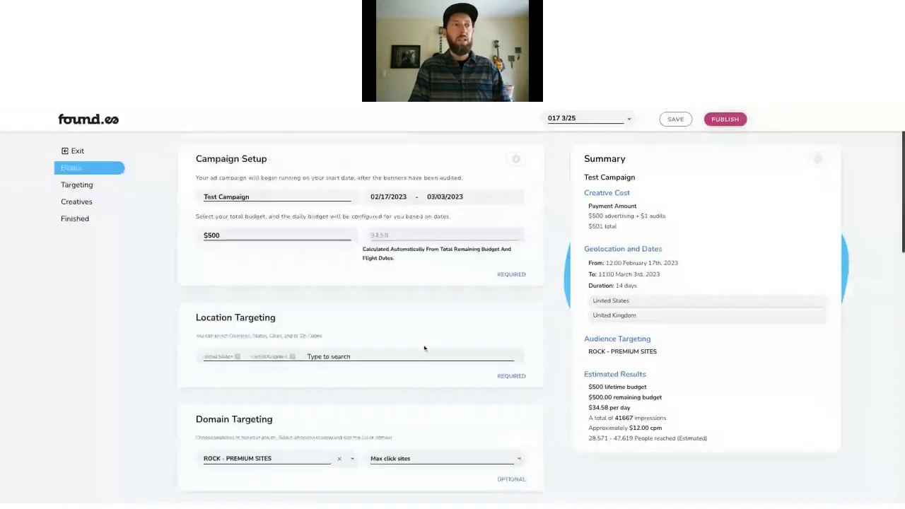
scroll(424, 348, down, 10)
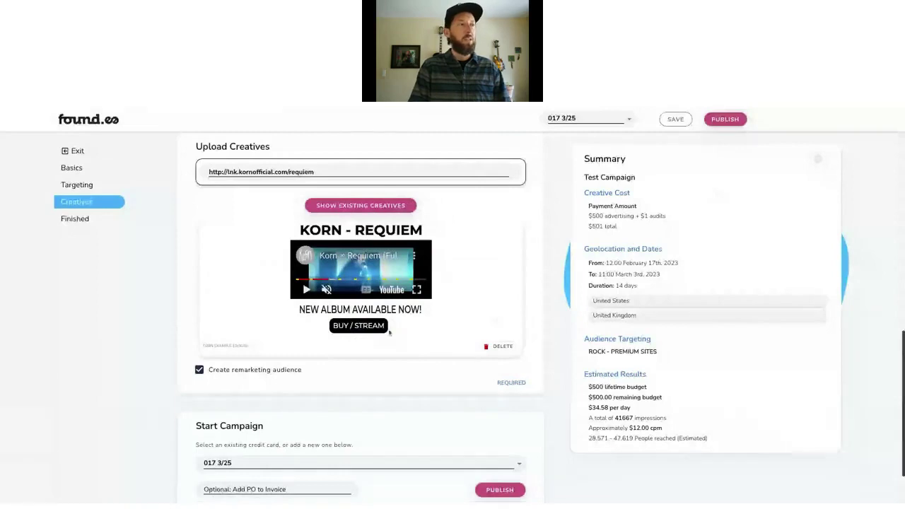
Step: Exit the campaign editor, decline the Save Draft prompt, and go back to the Dashboard
click(79, 151)
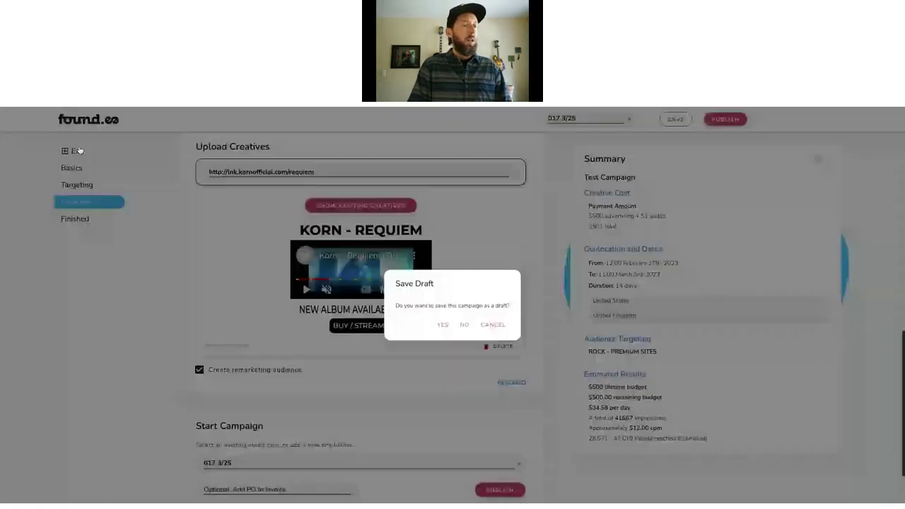
click(463, 324)
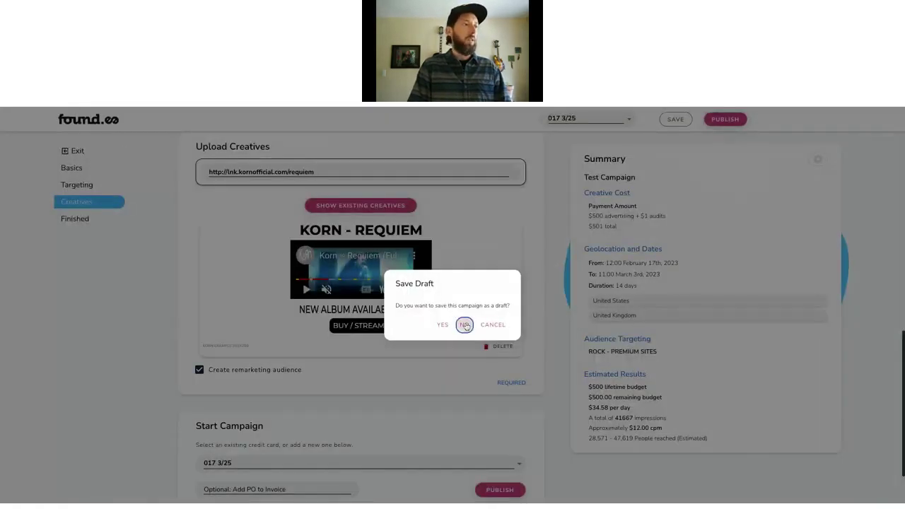
scroll(465, 325, down, 3)
double_click(90, 257)
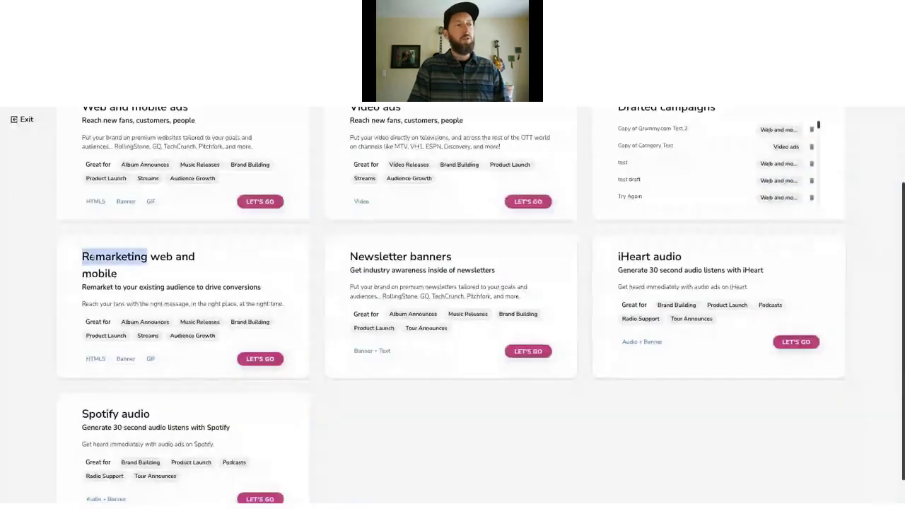
click(91, 257)
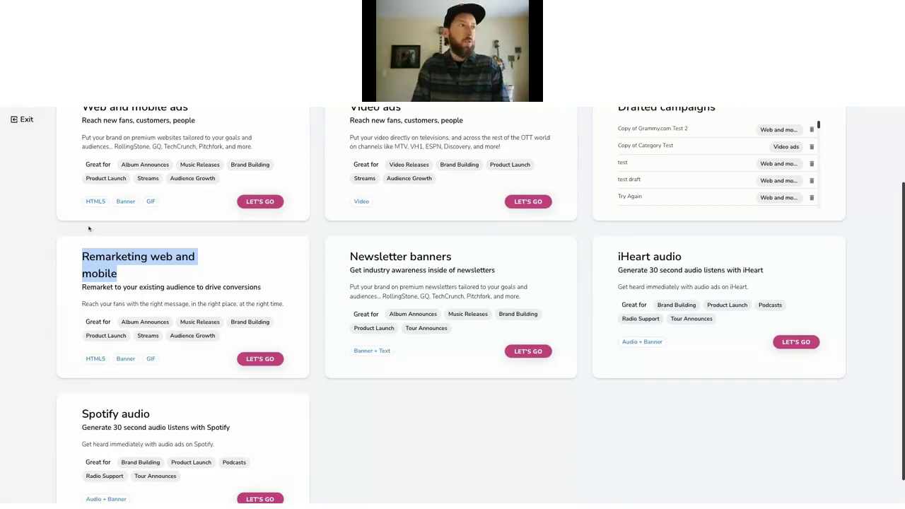
click(22, 120)
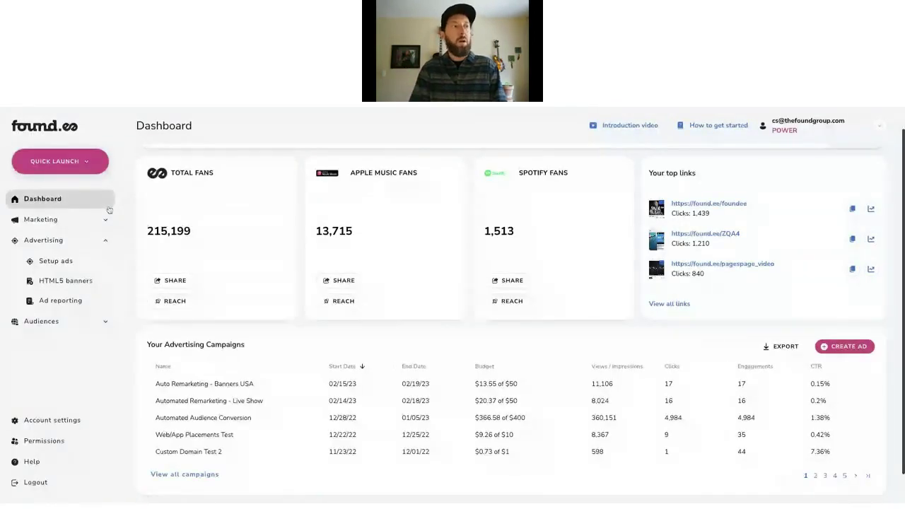
Step: Highlight the 215,199 total fans and 13,715 Apple Music fans, then open Ad reporting
double_click(164, 231)
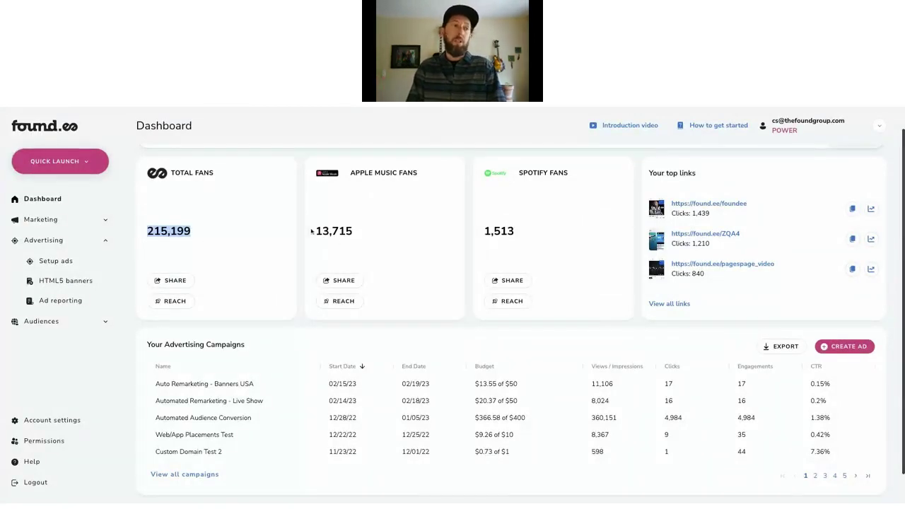
drag(312, 231, 355, 231)
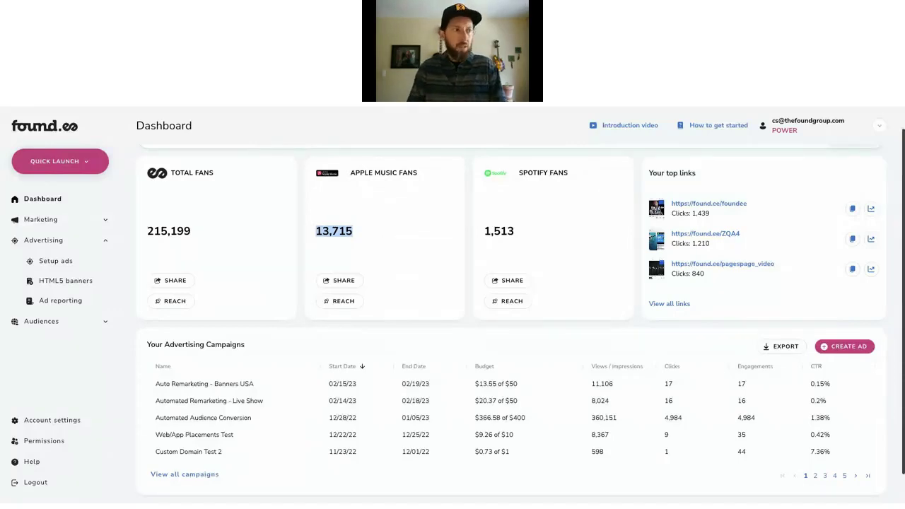
scroll(84, 265, down, 1)
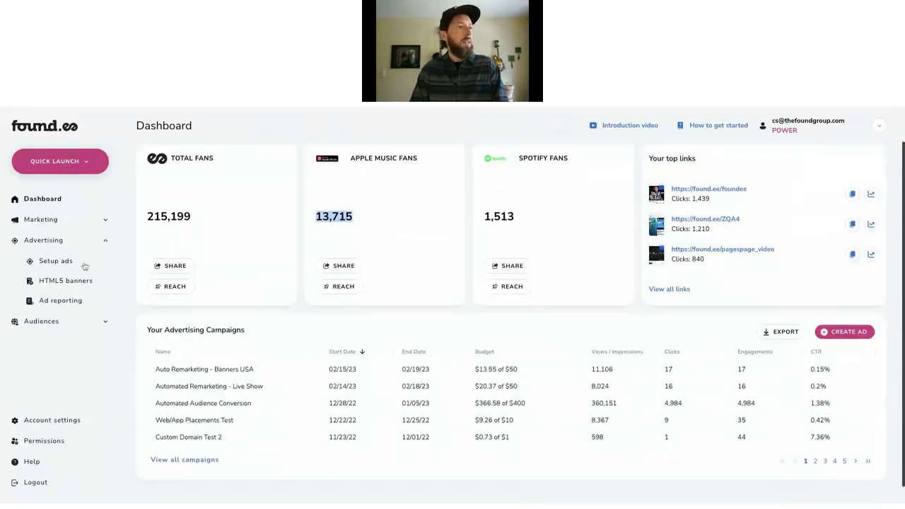
click(73, 303)
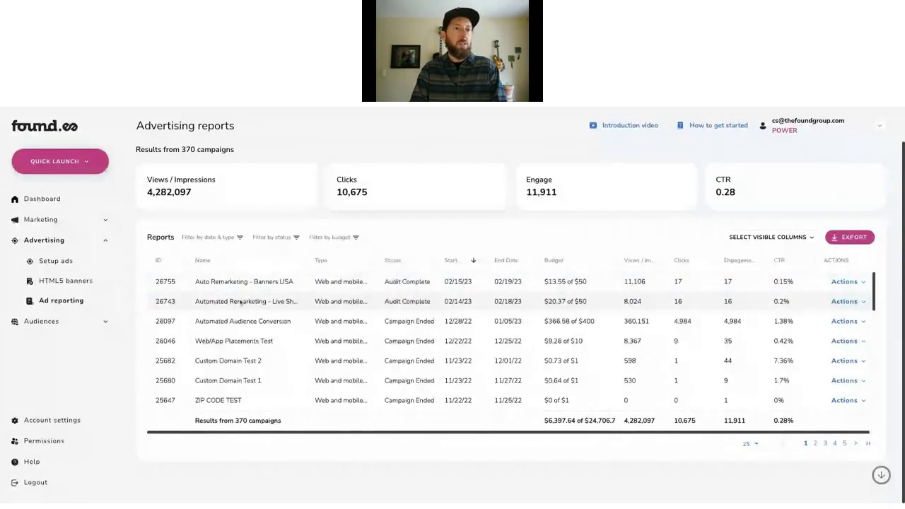
Step: Open the Live Show campaign report, then switch it to Auto Remarketing - Banners USA
click(243, 301)
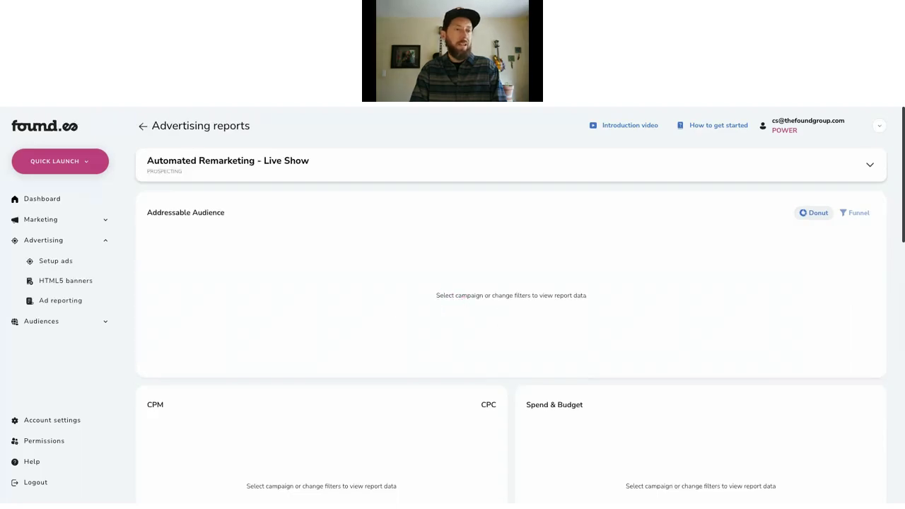
scroll(500, 312, down, 1)
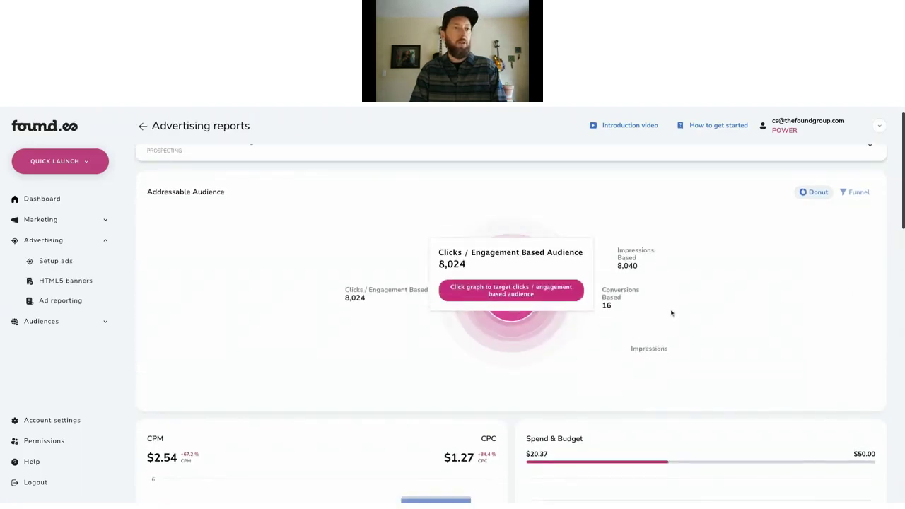
click(163, 148)
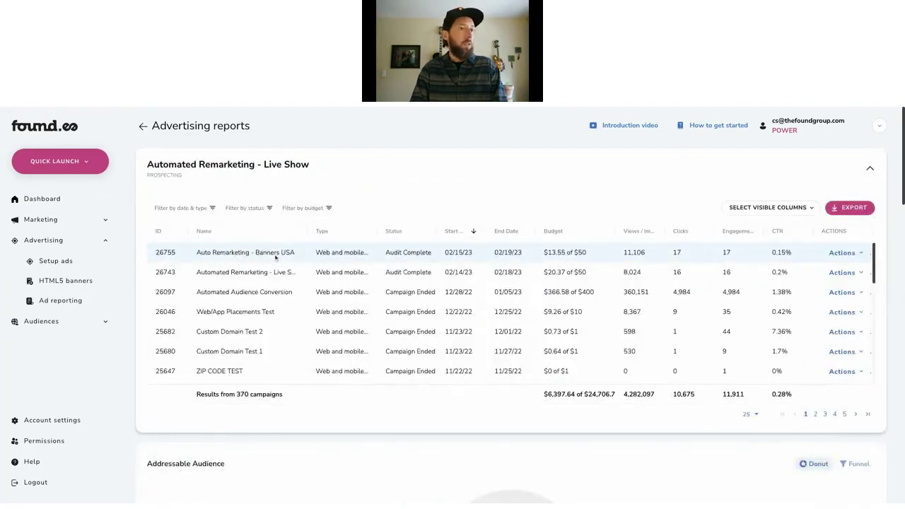
click(275, 255)
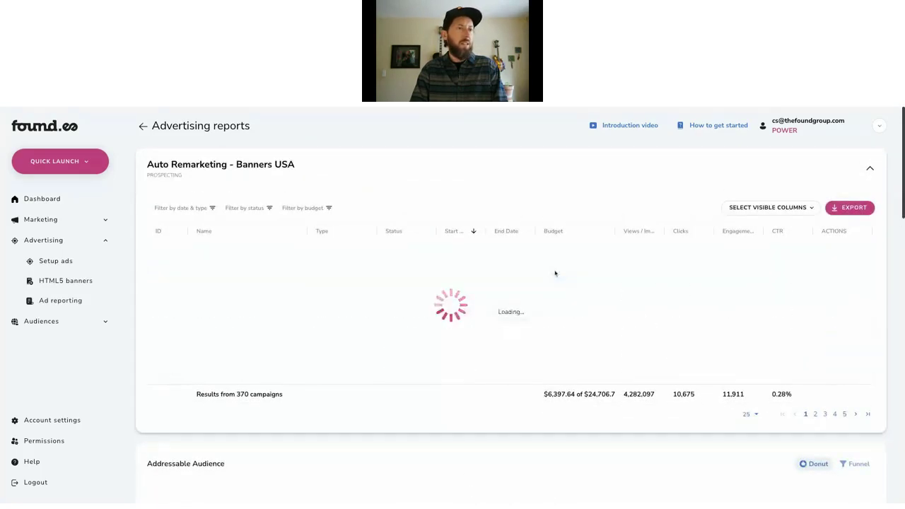
scroll(886, 273, down, 4)
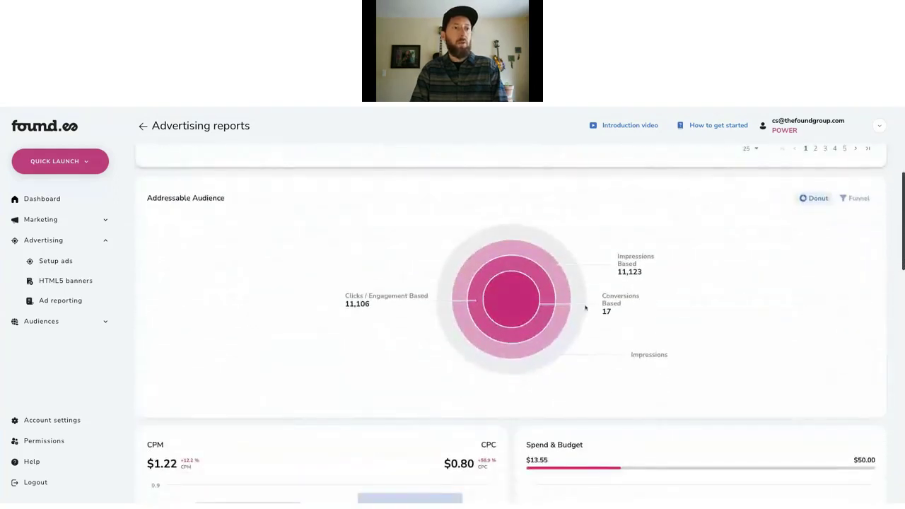
mouse_move(524, 311)
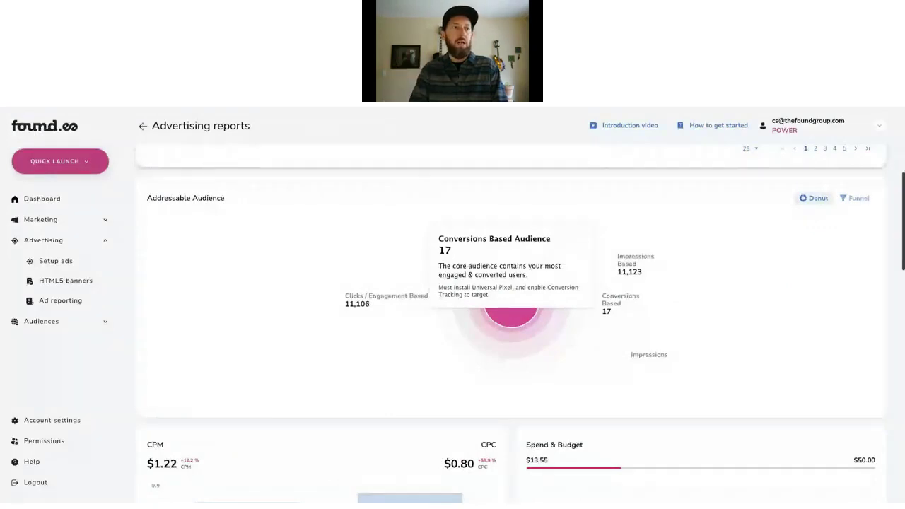
mouse_move(481, 346)
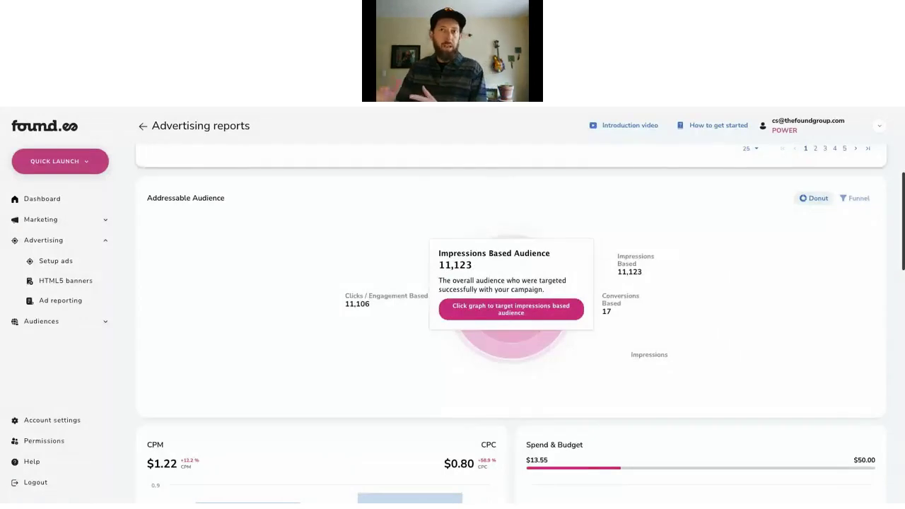
scroll(511, 304, down, 1)
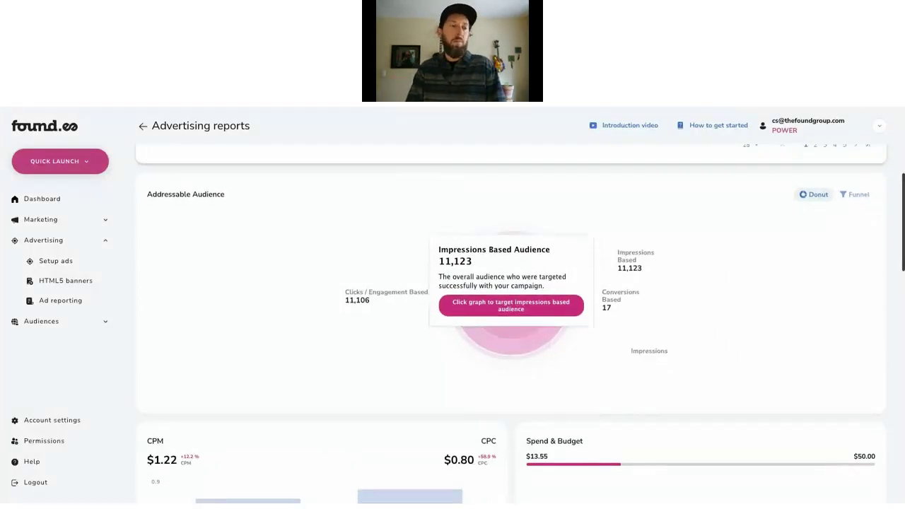
scroll(216, 309, down, 10)
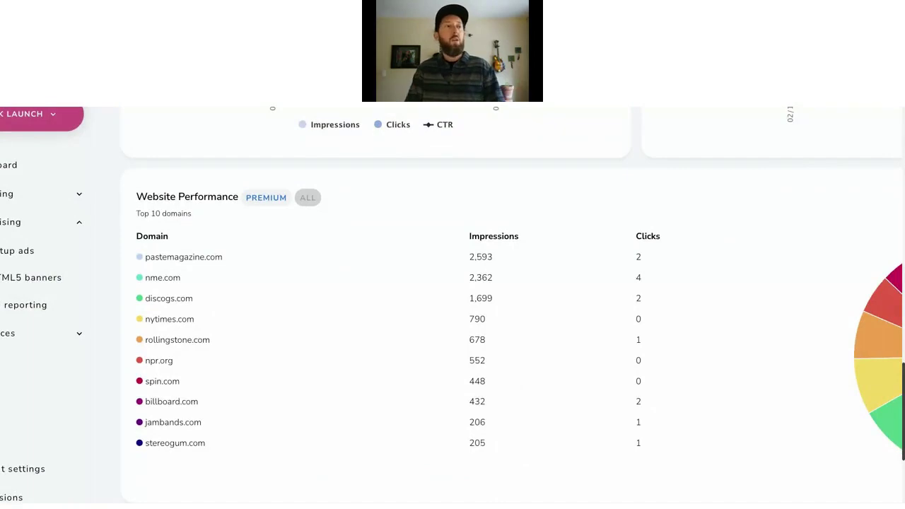
scroll(509, 318, up, 5)
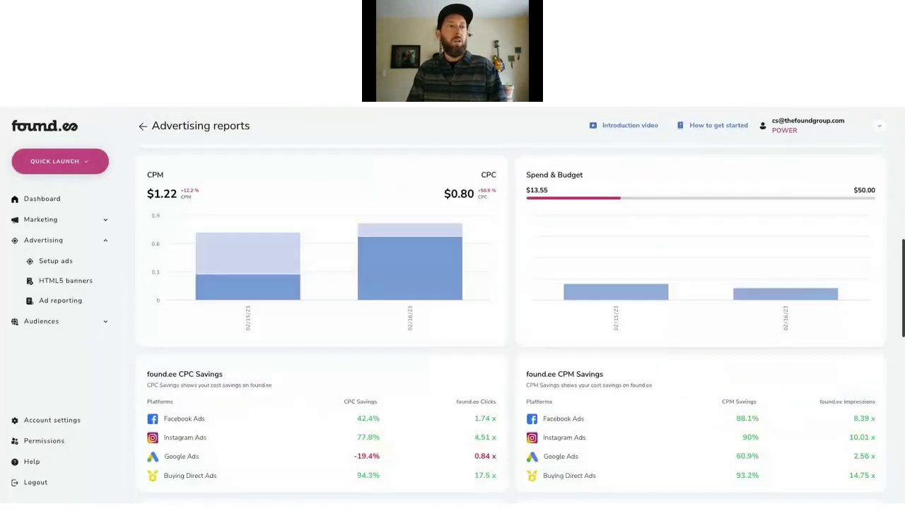
scroll(303, 293, up, 4)
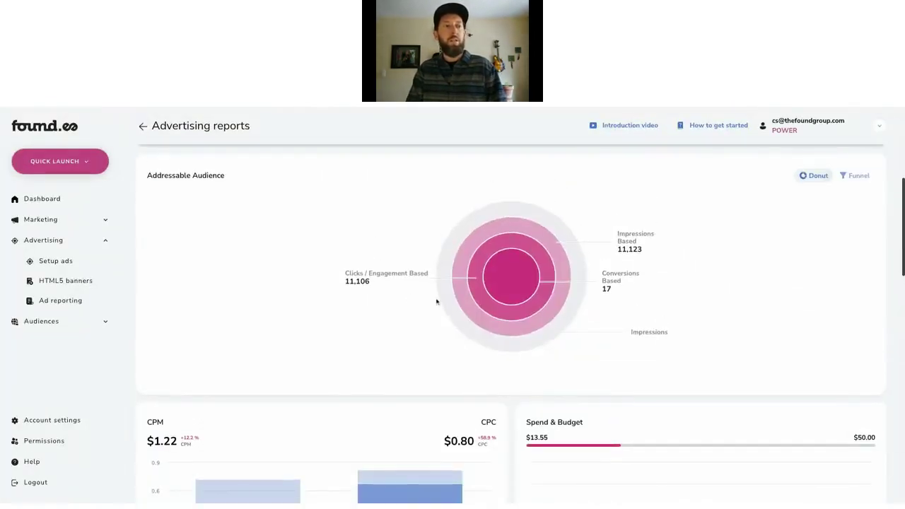
mouse_move(465, 302)
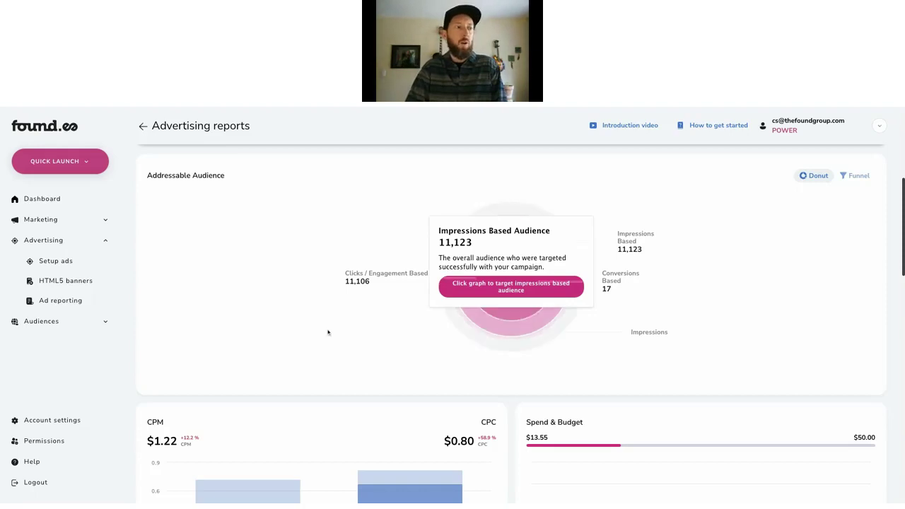
scroll(327, 330, down, 2)
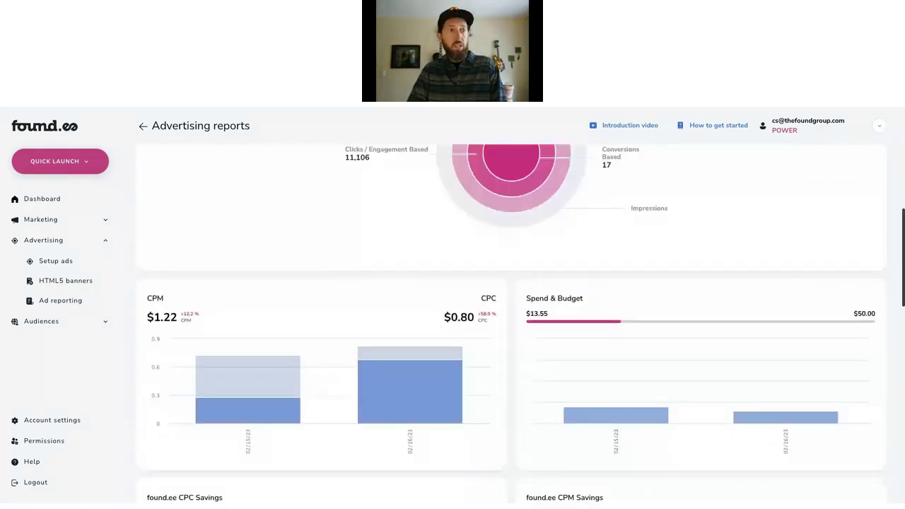
scroll(302, 334, down, 1)
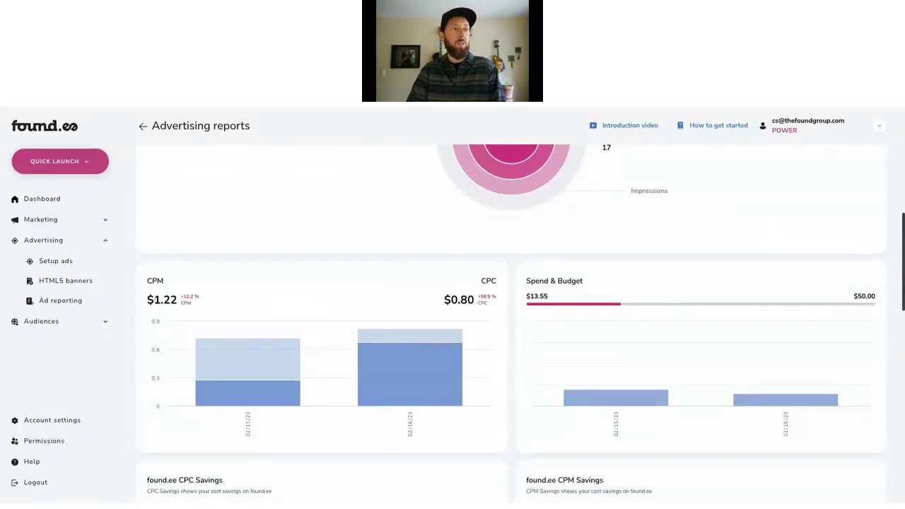
scroll(309, 297, down, 3)
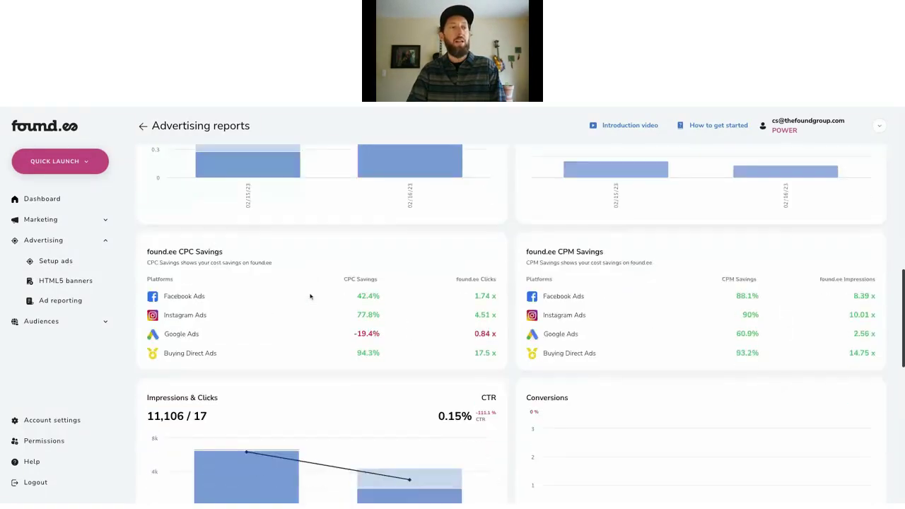
scroll(309, 297, down, 4)
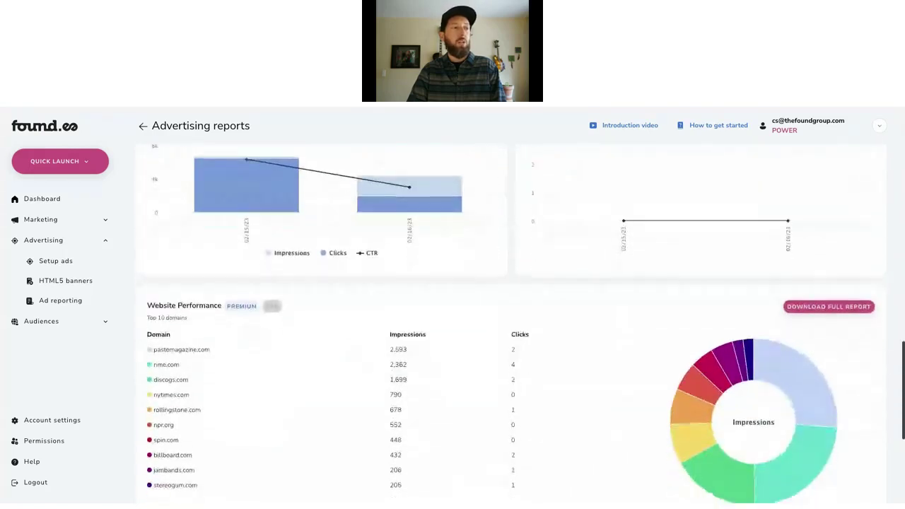
scroll(359, 289, down, 1)
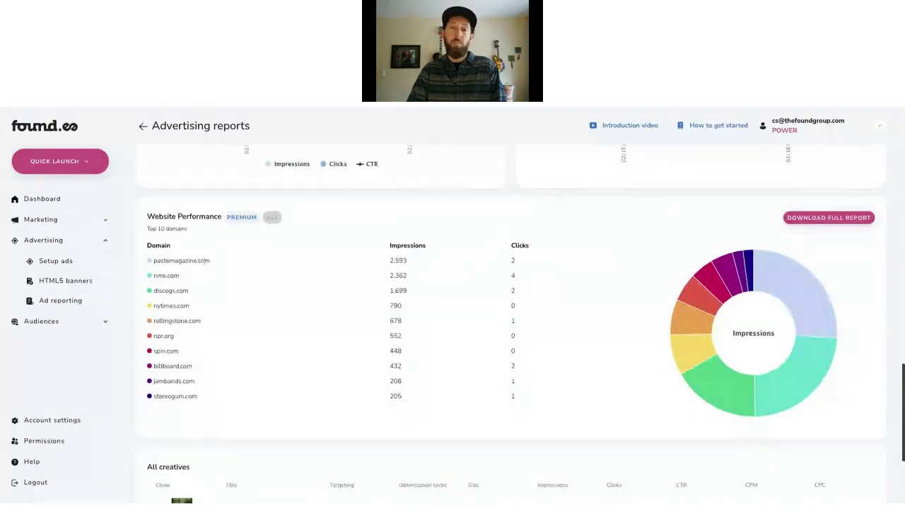
scroll(185, 261, up, 4)
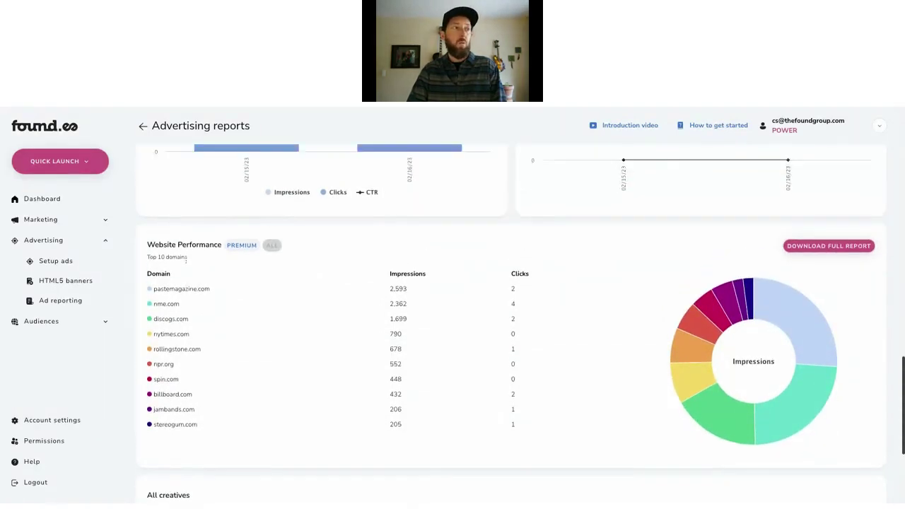
scroll(185, 261, up, 5)
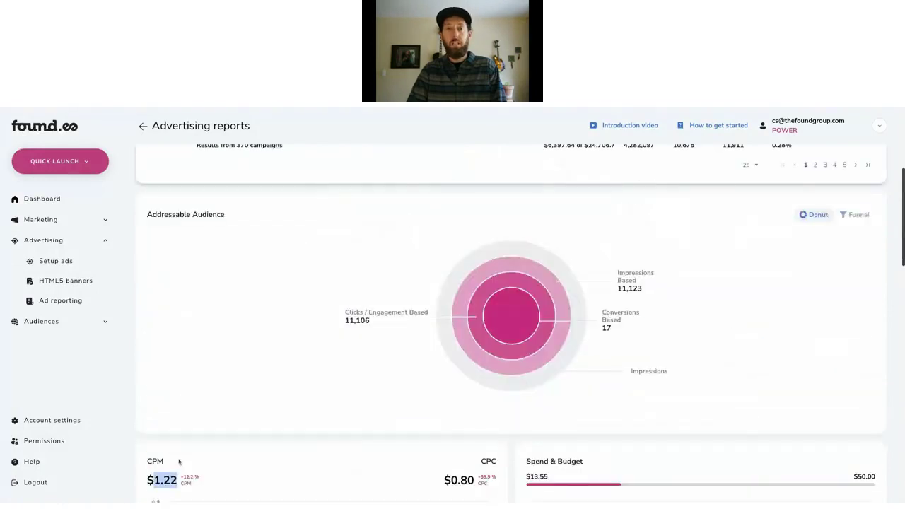
scroll(179, 461, down, 1)
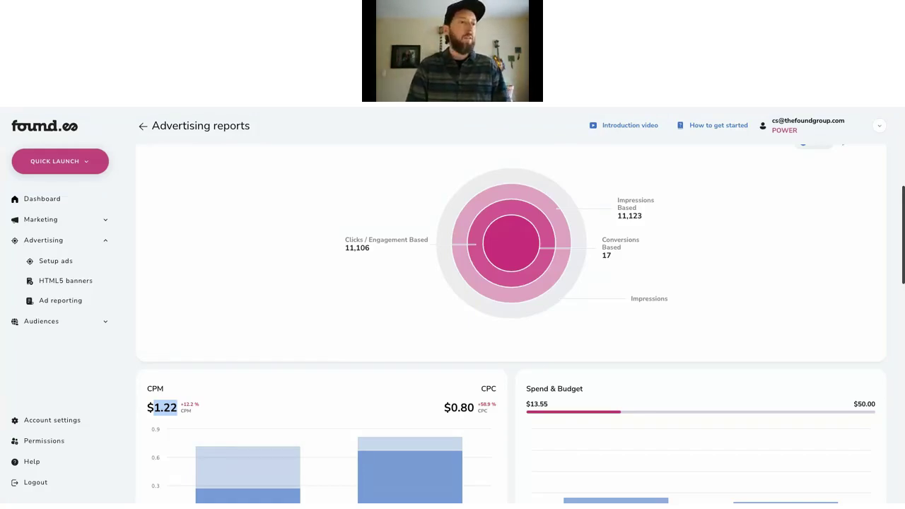
scroll(394, 430, down, 12)
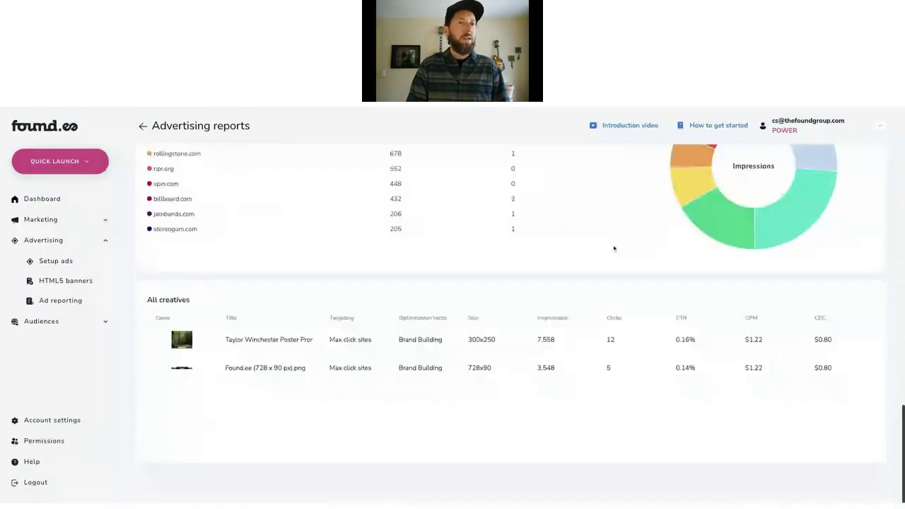
scroll(619, 311, up, 2)
scroll(622, 337, down, 2)
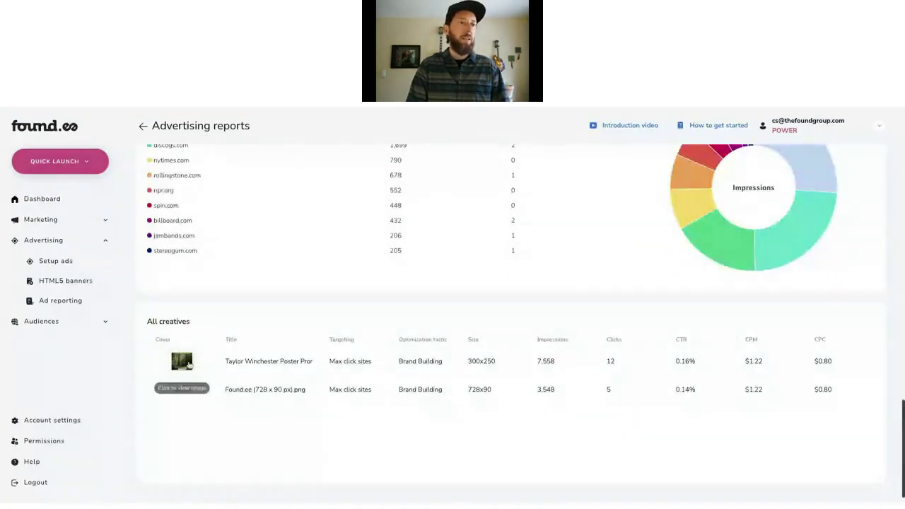
click(182, 362)
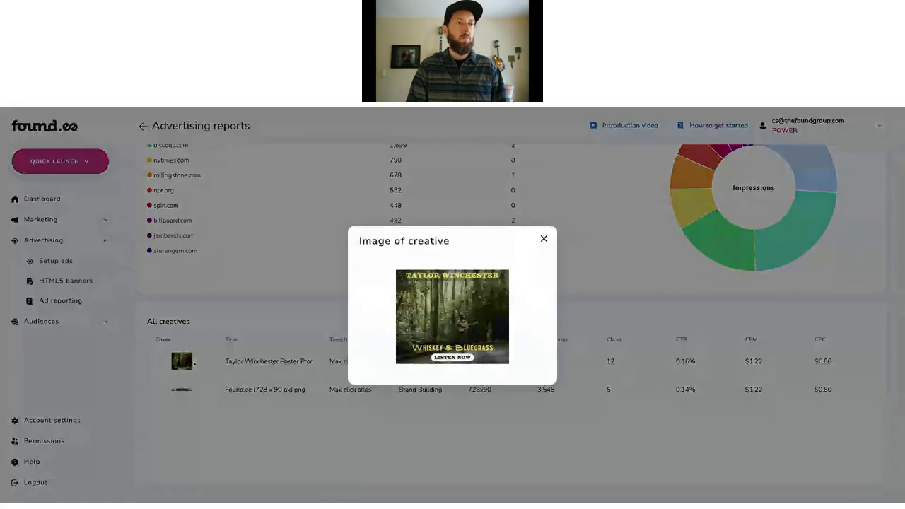
click(543, 239)
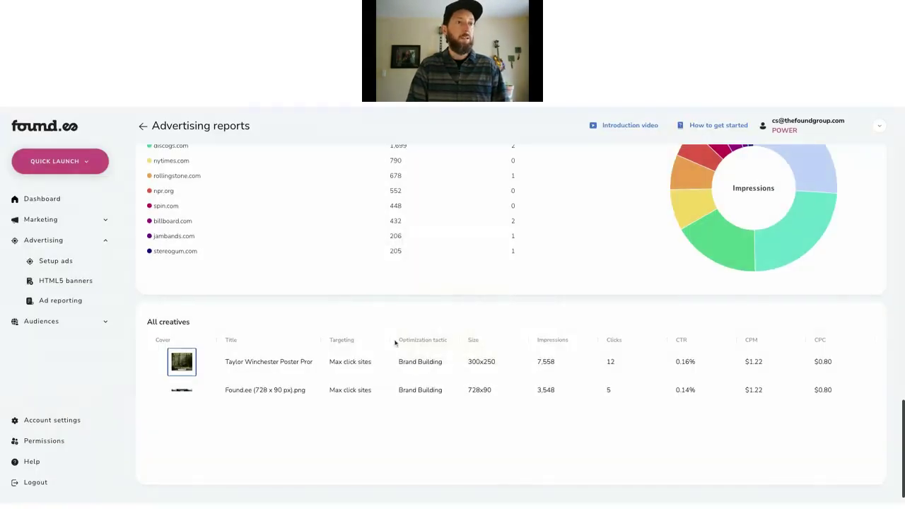
scroll(395, 343, up, 15)
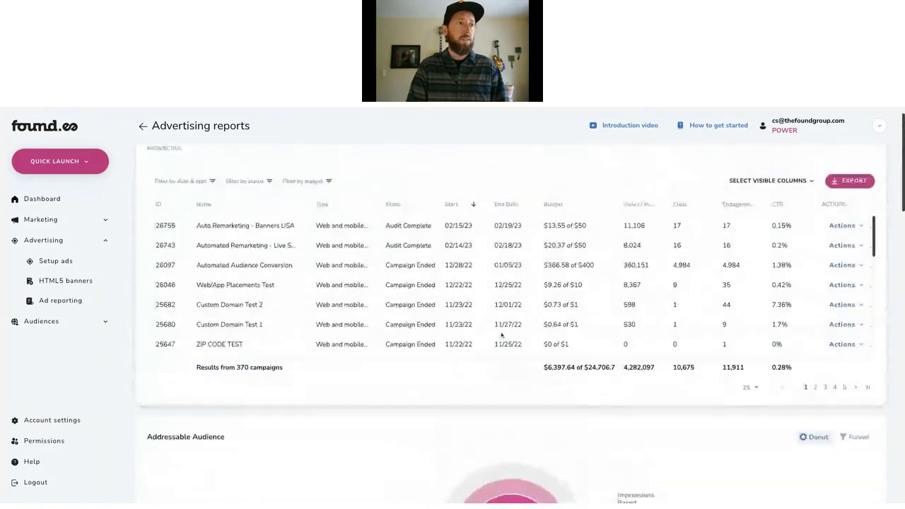
scroll(501, 335, up, 1)
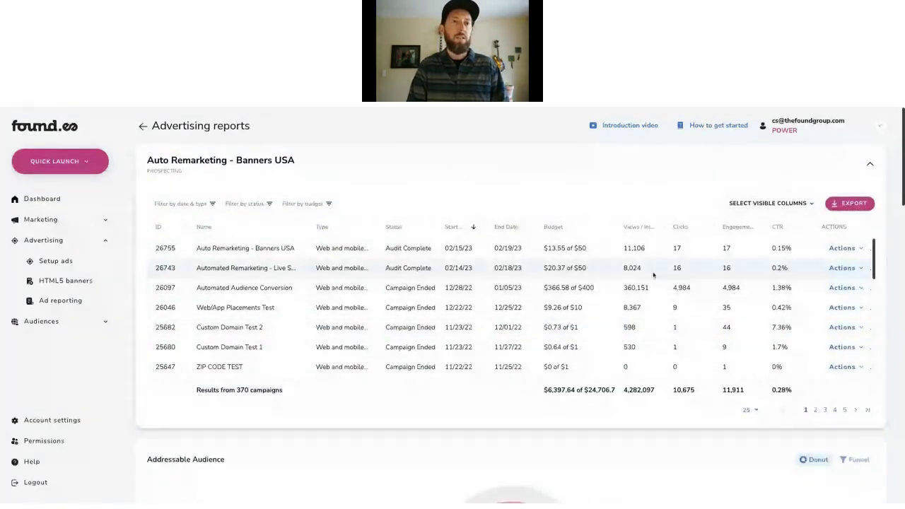
Step: Choose an action for campaign 26743, then start creating a new landing page
click(848, 269)
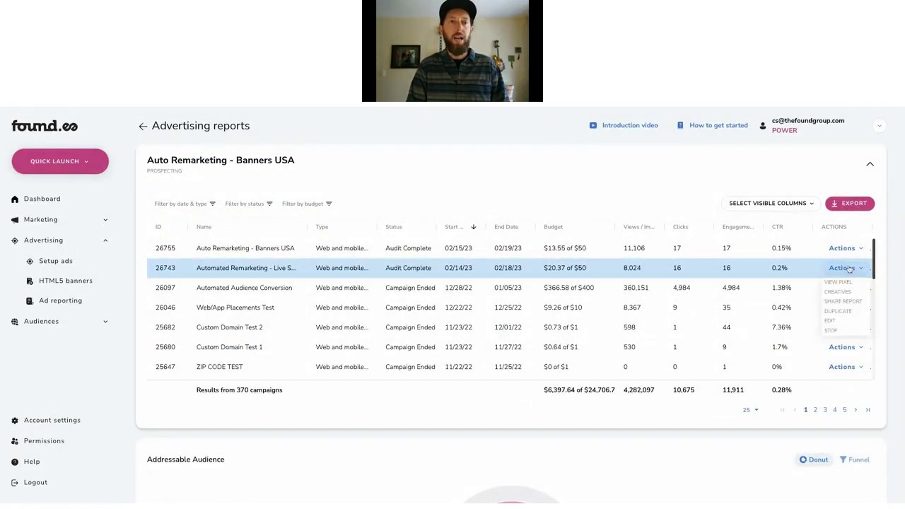
click(845, 301)
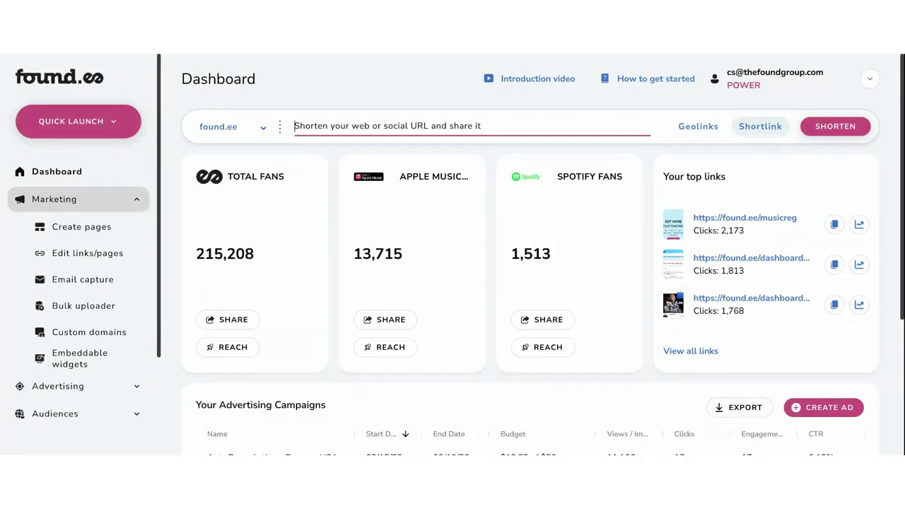
click(97, 234)
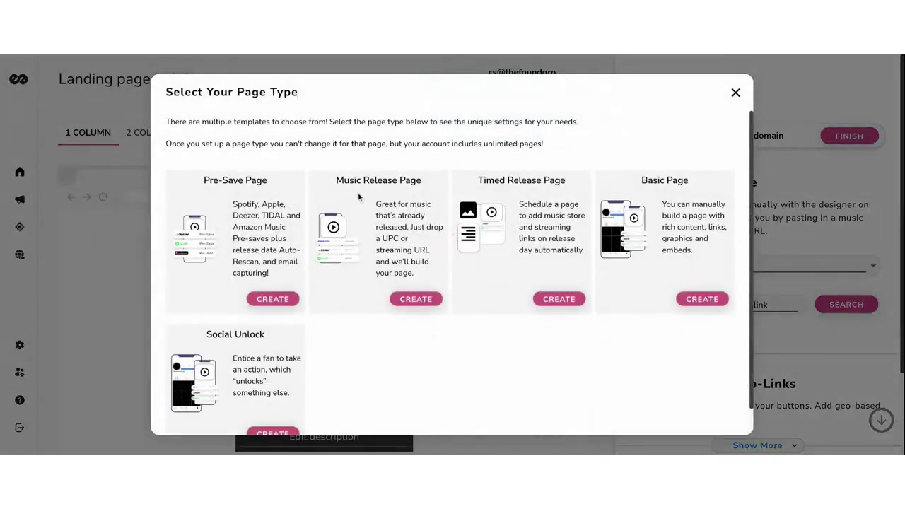
Step: Create a new Pre-Save page from the page type choices
scroll(541, 201, down, 1)
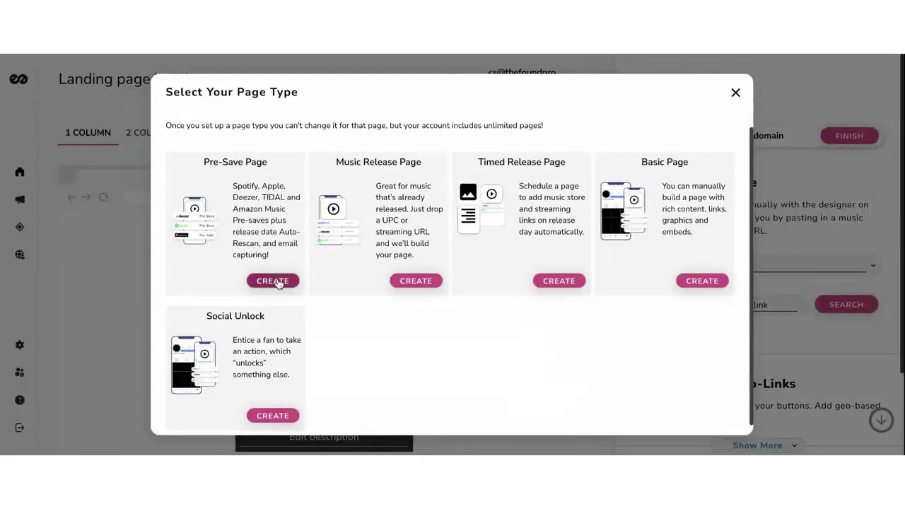
click(278, 282)
Step: Set the Pre-Save release date to February 17 at 9 PM and apply it
scroll(455, 220, down, 5)
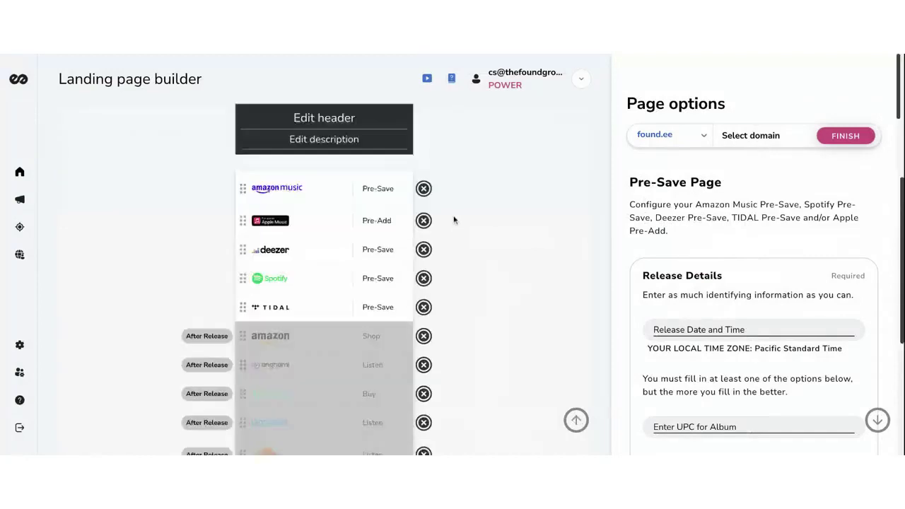
scroll(521, 236, up, 3)
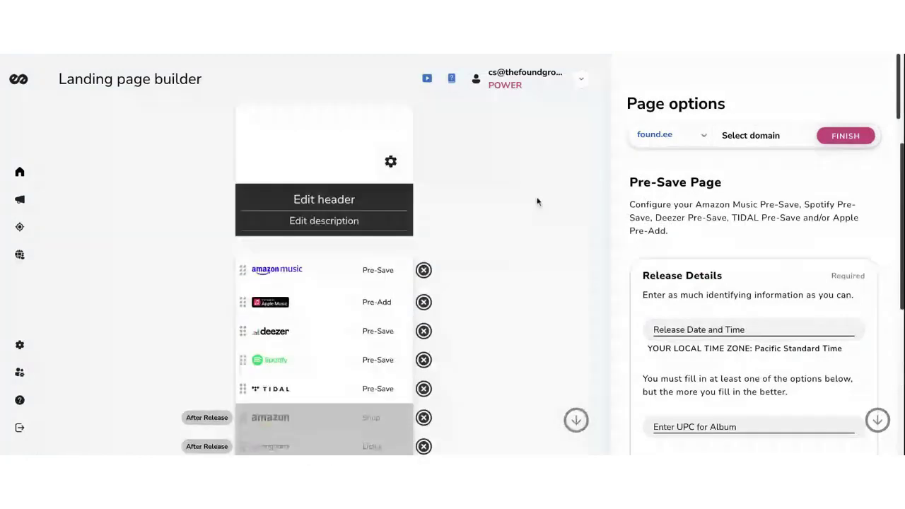
scroll(537, 202, up, 1)
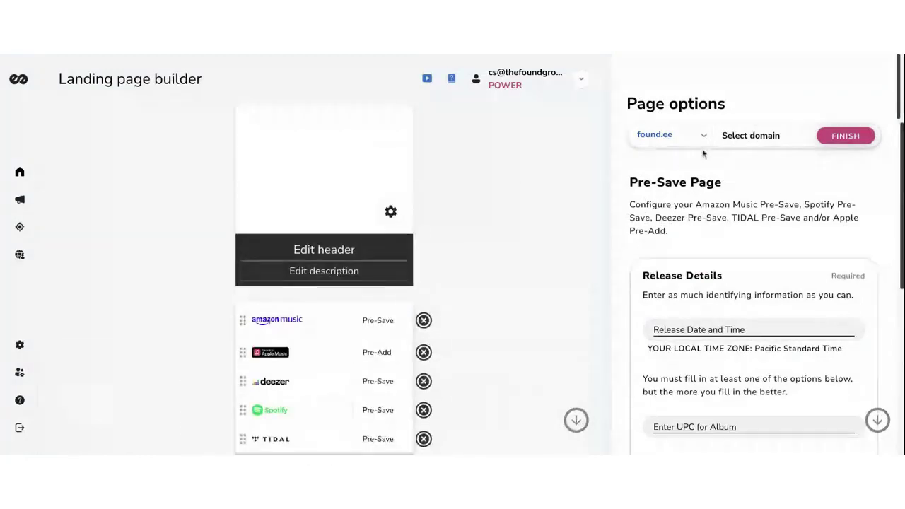
scroll(638, 178, down, 1)
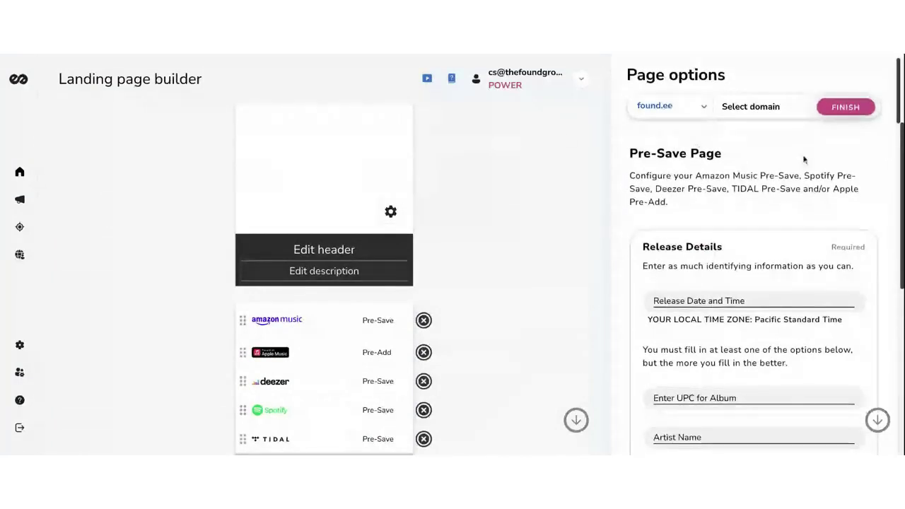
scroll(804, 159, down, 1)
click(696, 248)
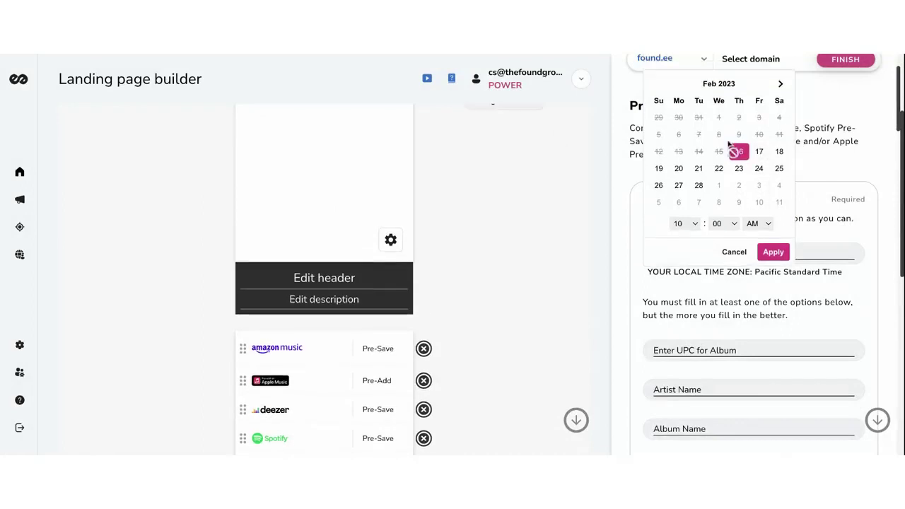
click(758, 151)
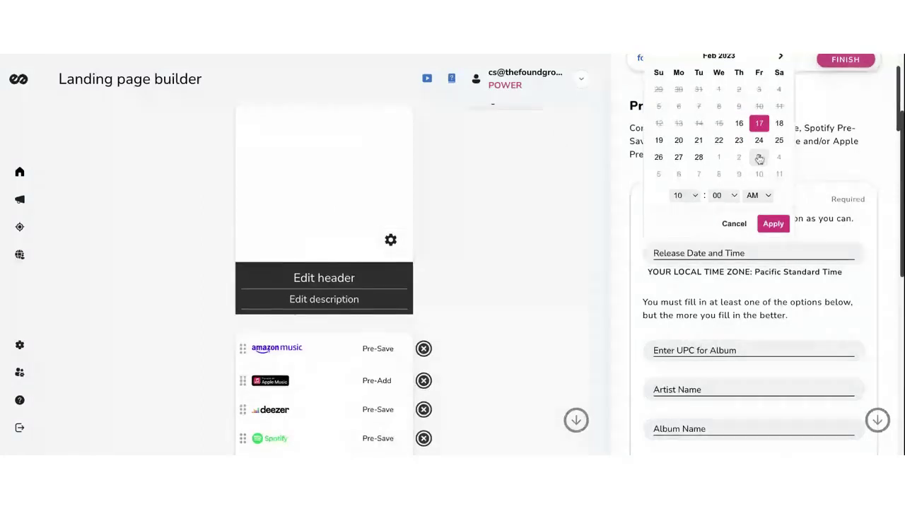
click(699, 201)
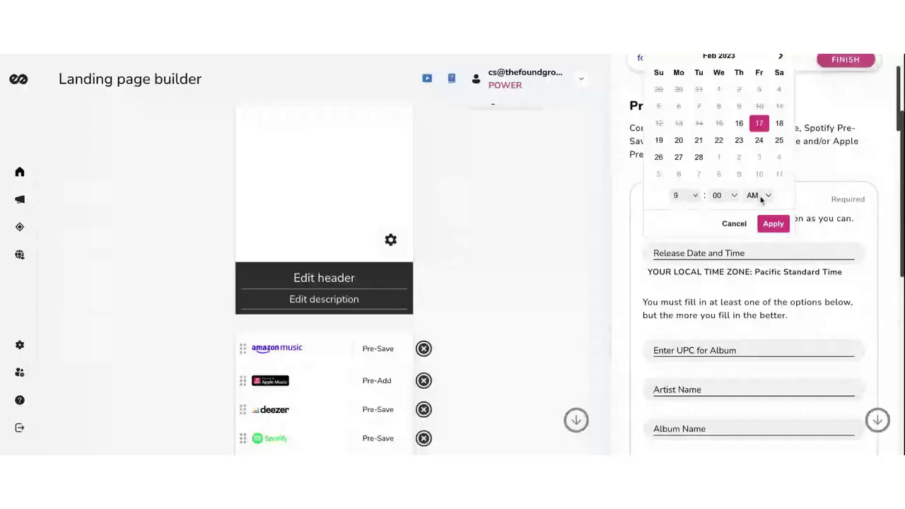
click(761, 200)
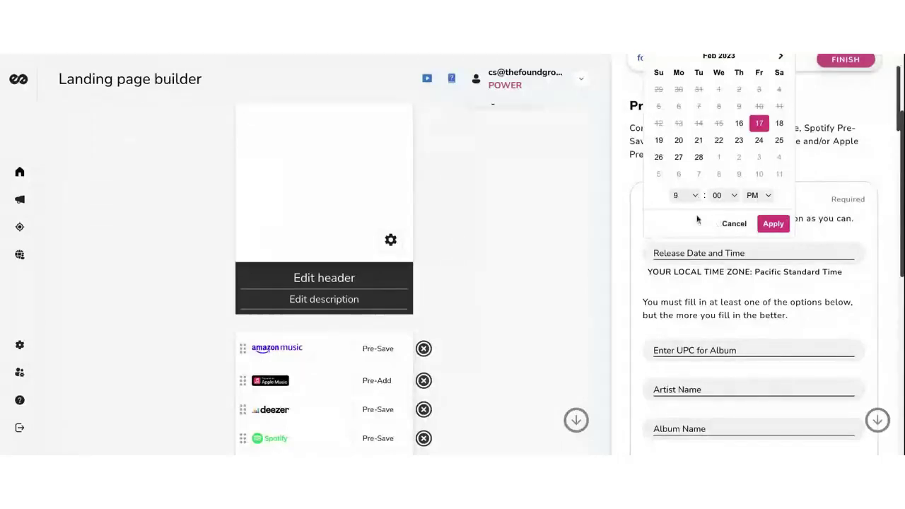
click(773, 224)
scroll(672, 299, down, 1)
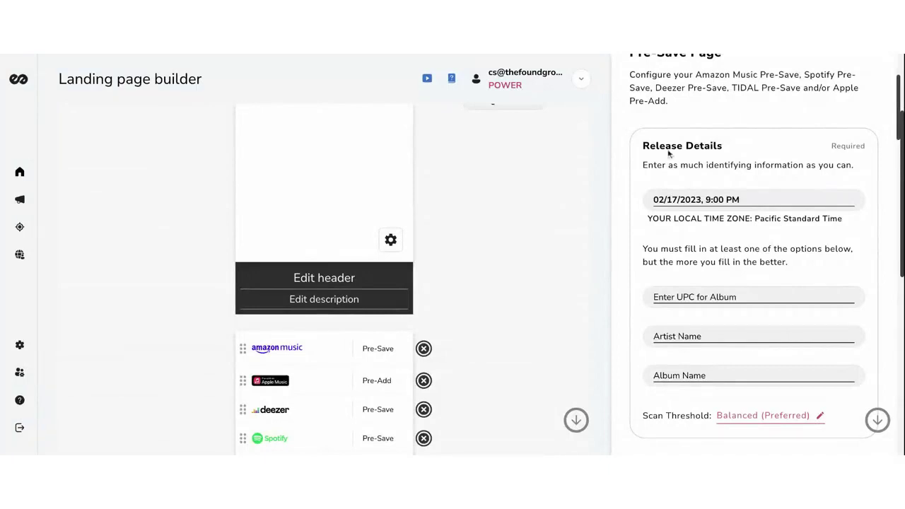
click(707, 297)
key(ctrl+v)
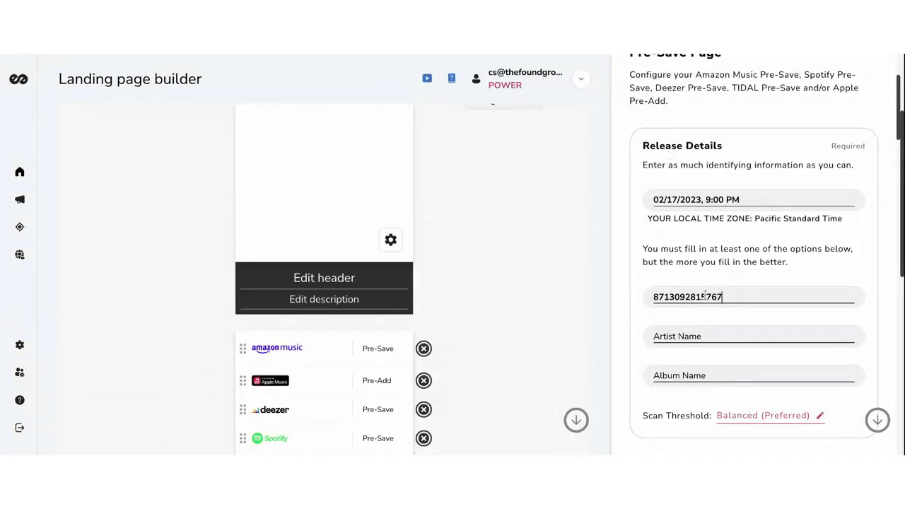
scroll(614, 326, down, 1)
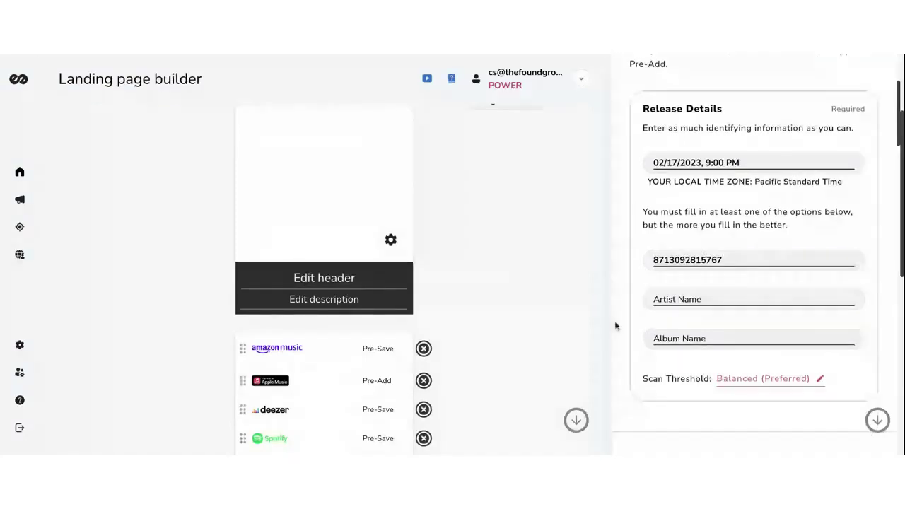
scroll(726, 279, down, 1)
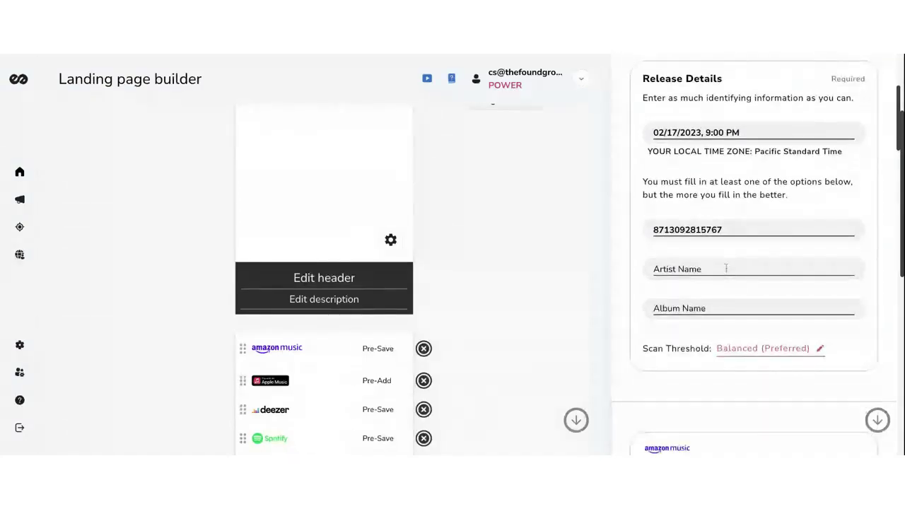
scroll(726, 269, down, 1)
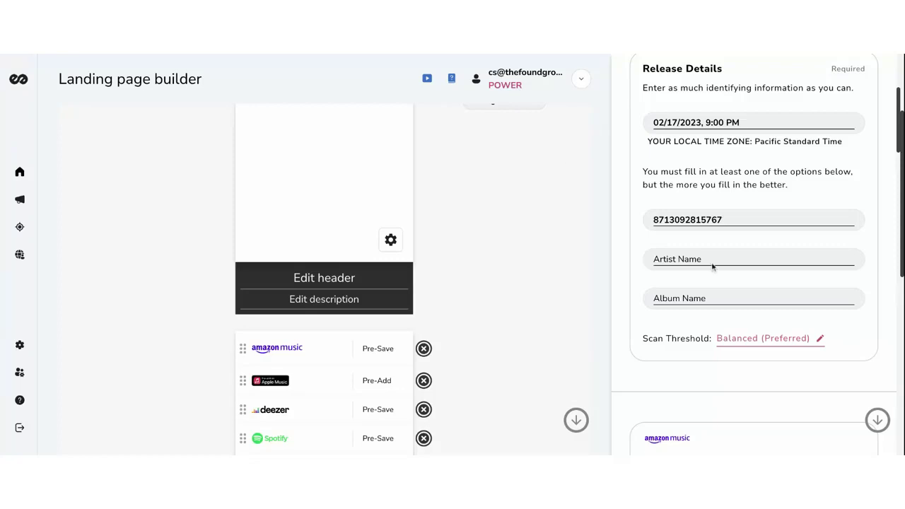
scroll(808, 260, up, 3)
scroll(726, 376, down, 2)
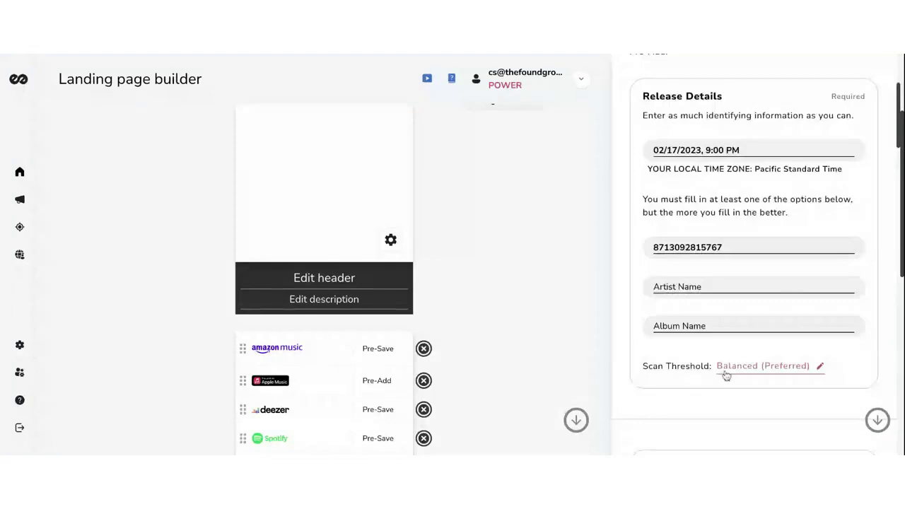
click(727, 374)
click(806, 335)
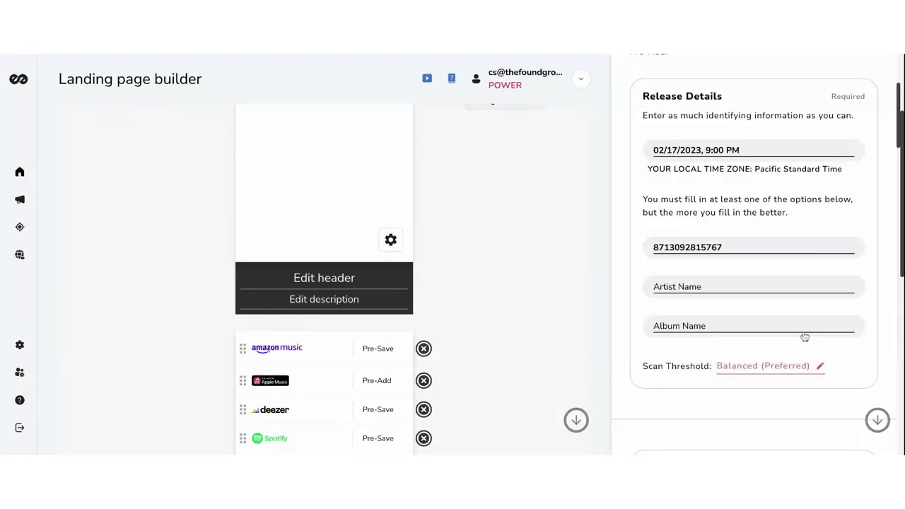
scroll(661, 240, down, 2)
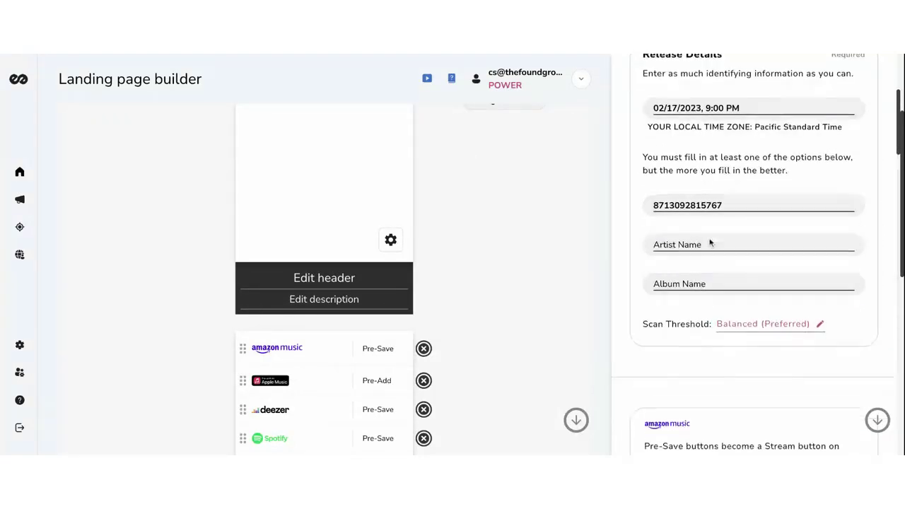
Step: Enter the artist's name and the album name 'voor jou'
click(667, 235)
text(Ray Smith)
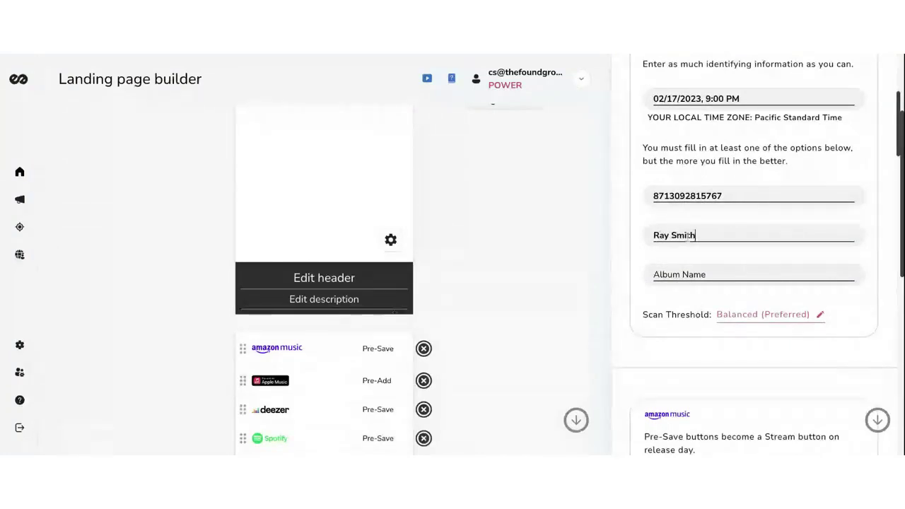
click(679, 274)
text(voor jou)
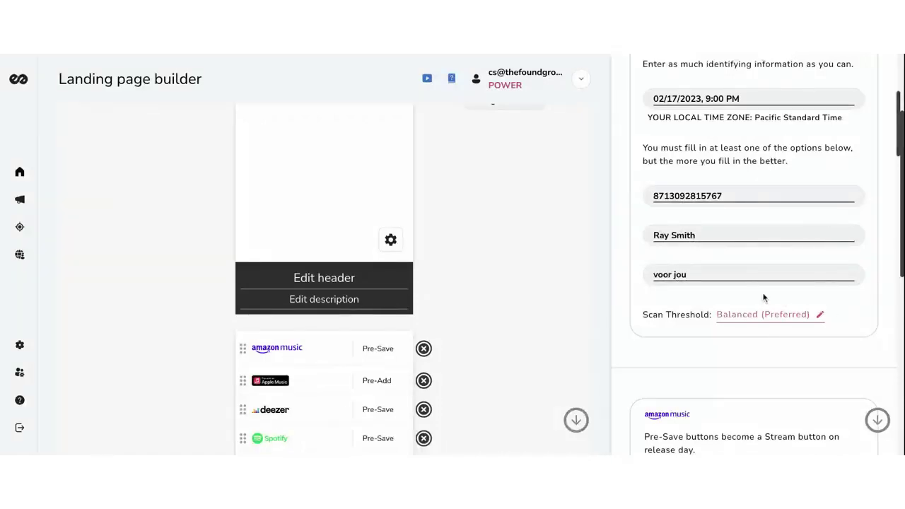
Step: Attempt to finish the Pre-Save page, surfacing errors for the empty header, description and banner
scroll(763, 297, down, 15)
scroll(784, 311, down, 10)
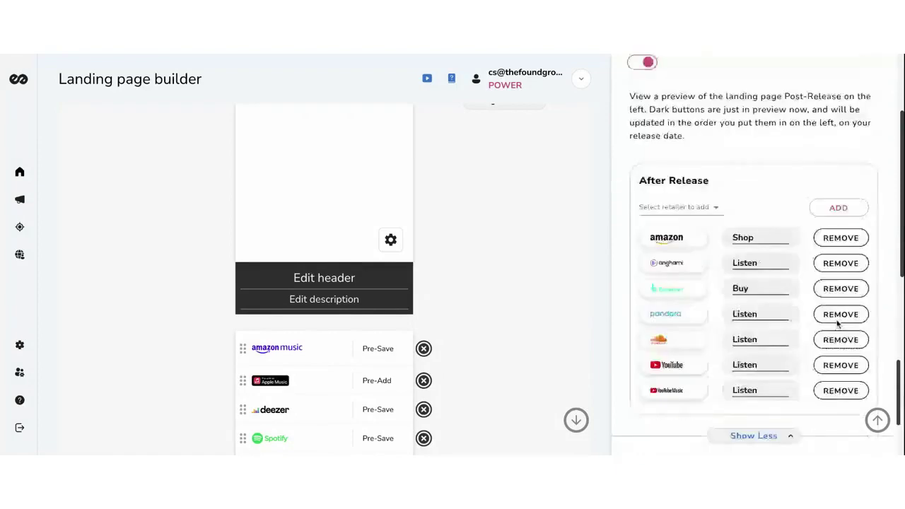
scroll(450, 317, up, 10)
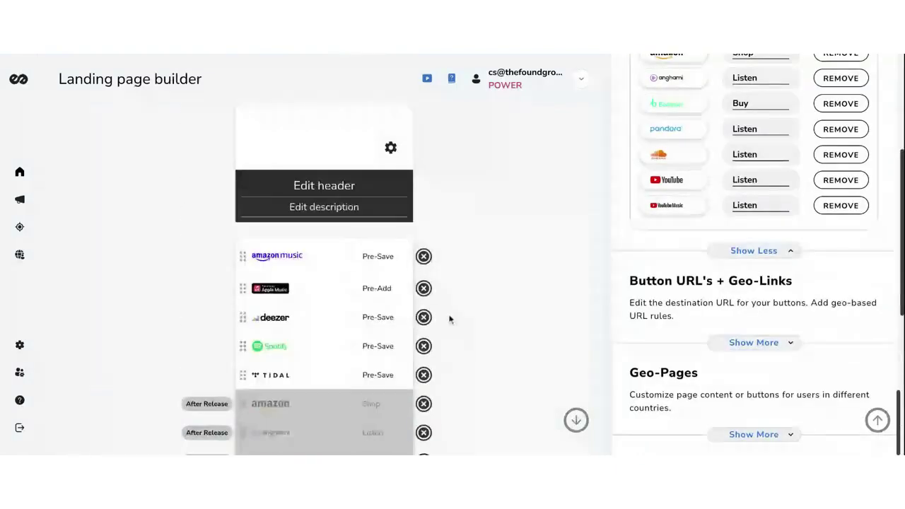
scroll(742, 261, up, 10)
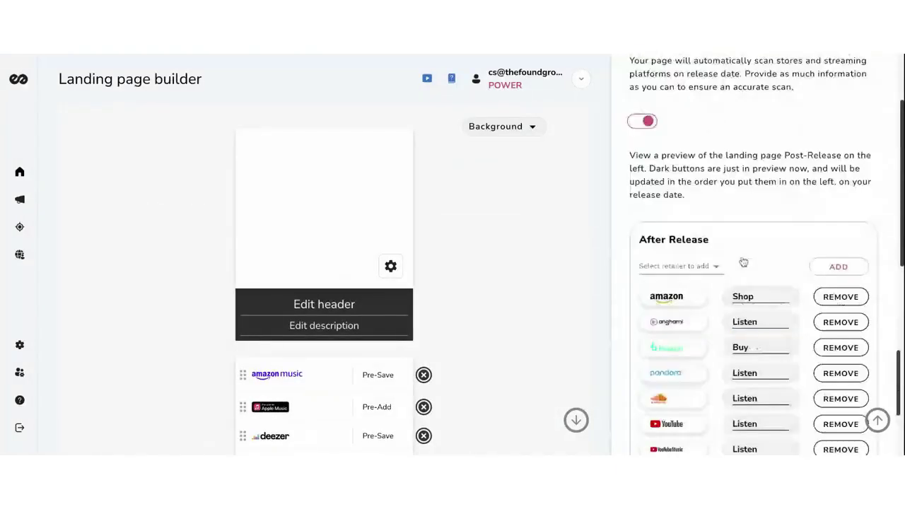
scroll(796, 306, up, 10)
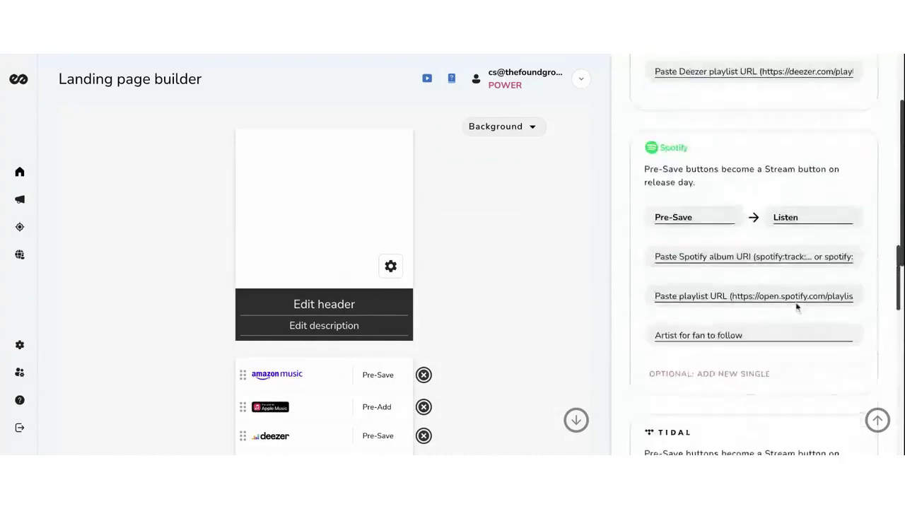
scroll(828, 304, up, 10)
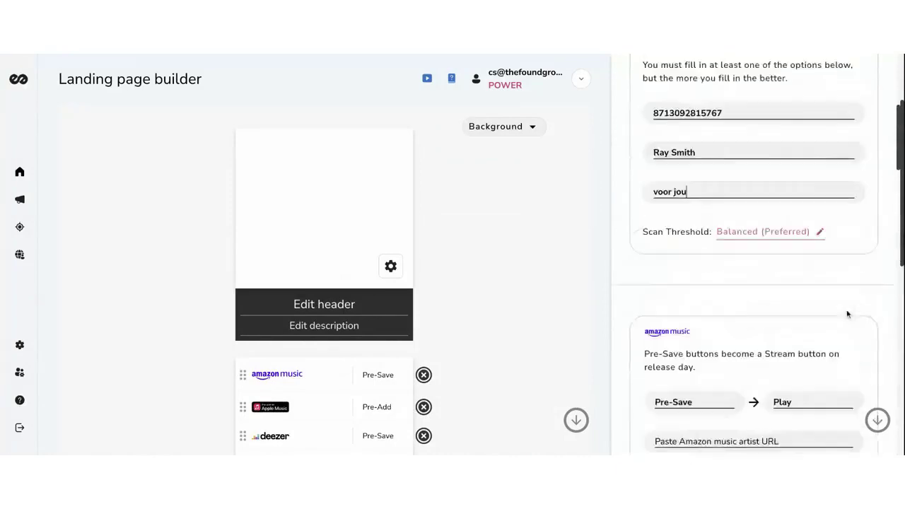
scroll(822, 290, up, 2)
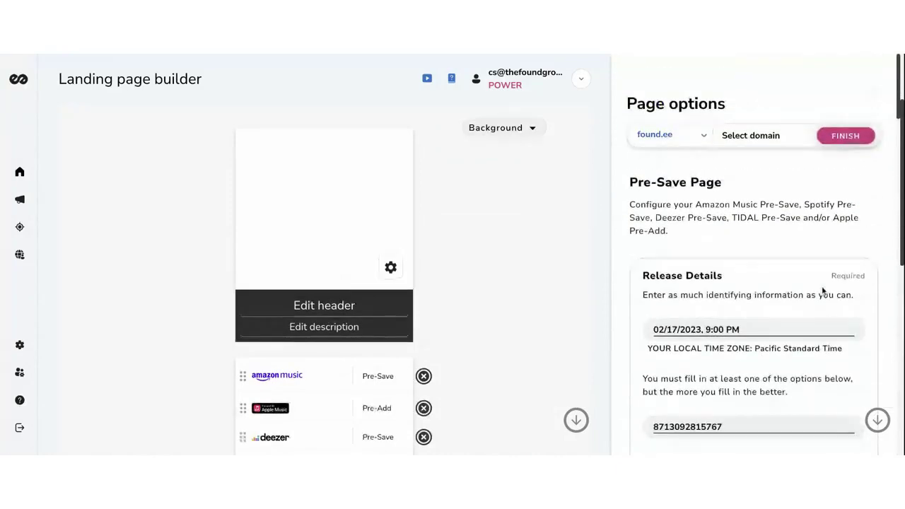
click(857, 138)
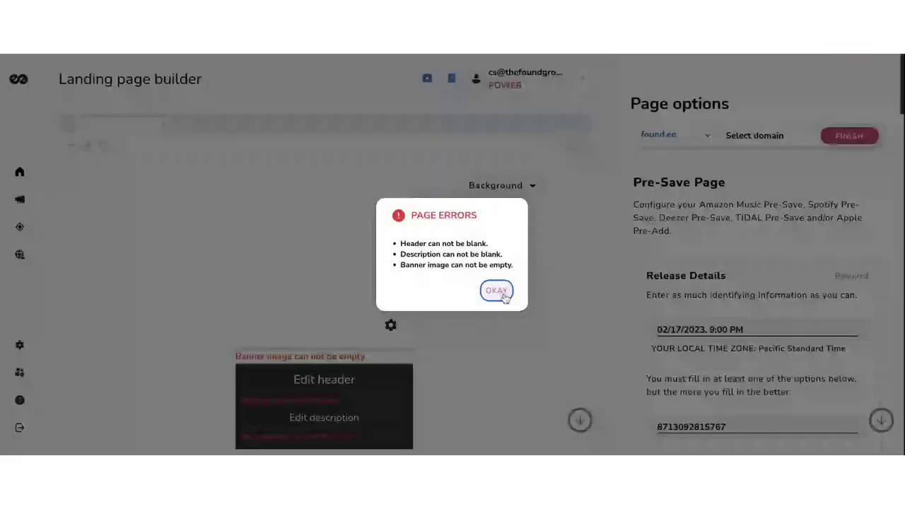
Step: Set the header to the artist's name and the description to 'Voor Jou', then open banner settings
click(496, 290)
scroll(587, 242, down, 3)
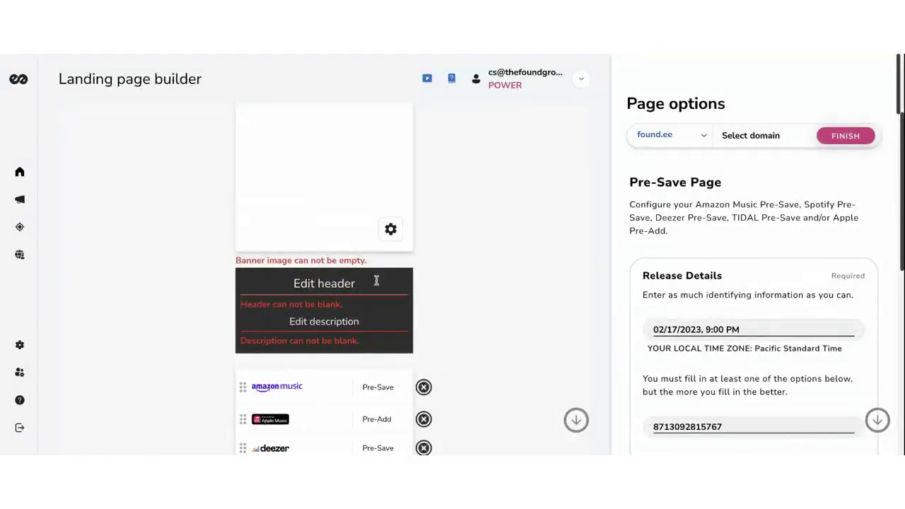
scroll(384, 296, up, 1)
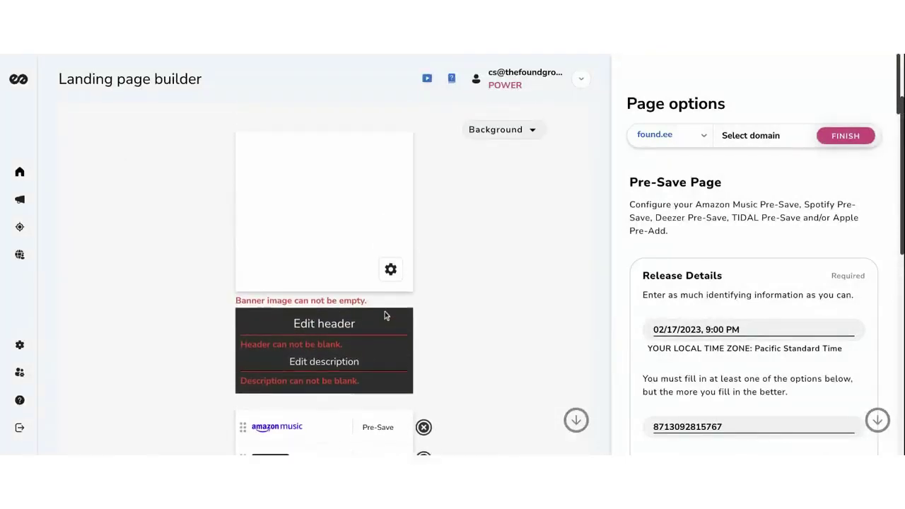
click(333, 328)
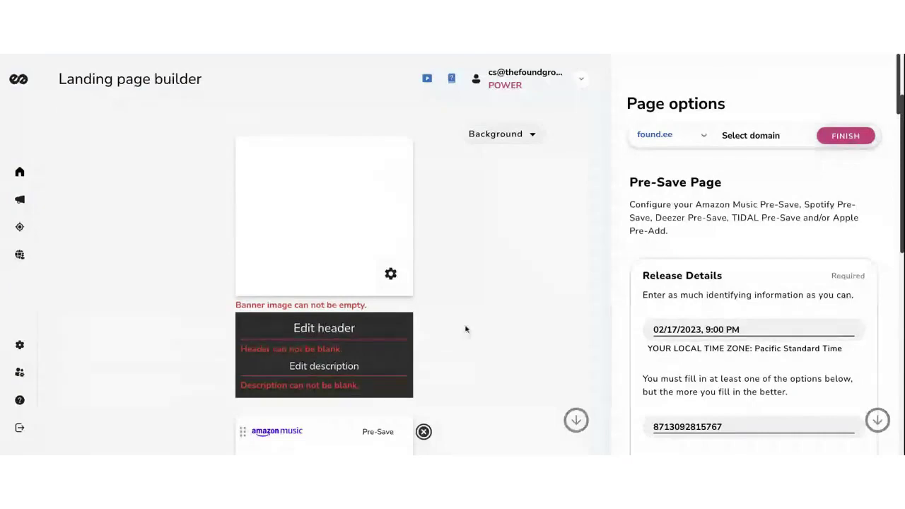
text(Ray)
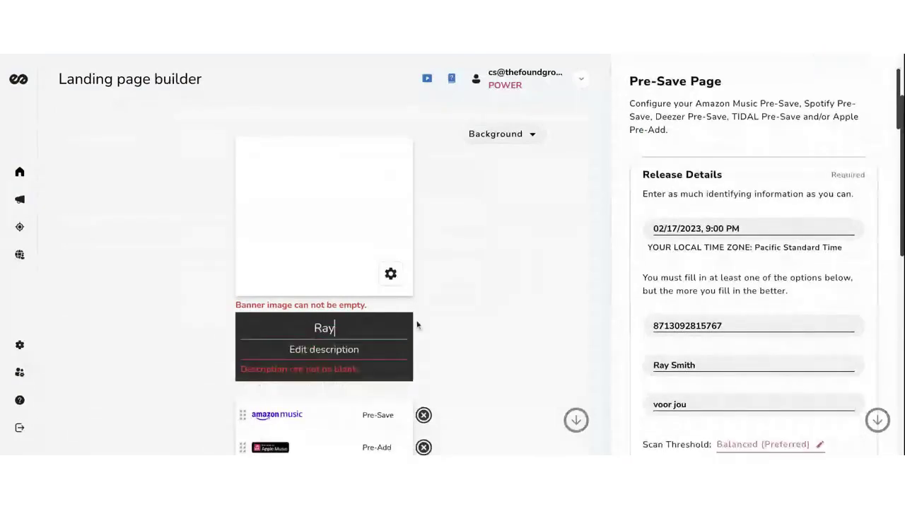
text( Smith)
click(337, 350)
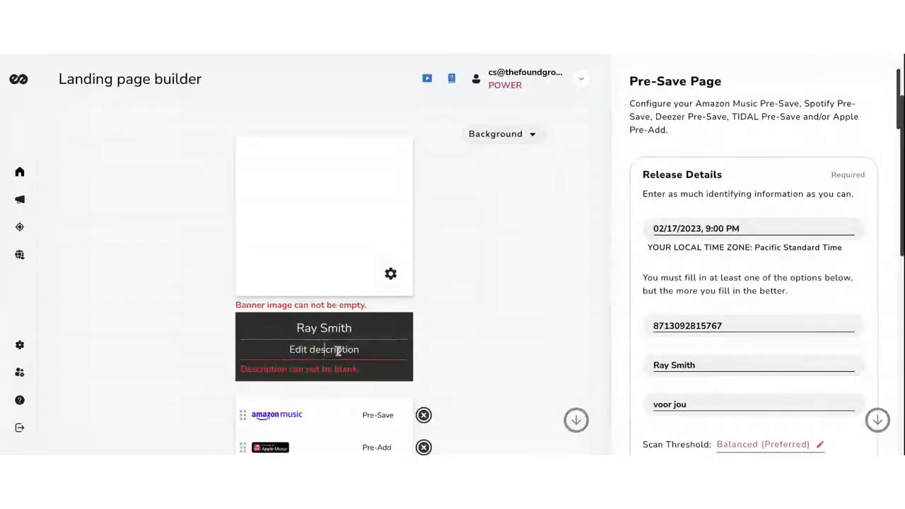
text(Voor Jou)
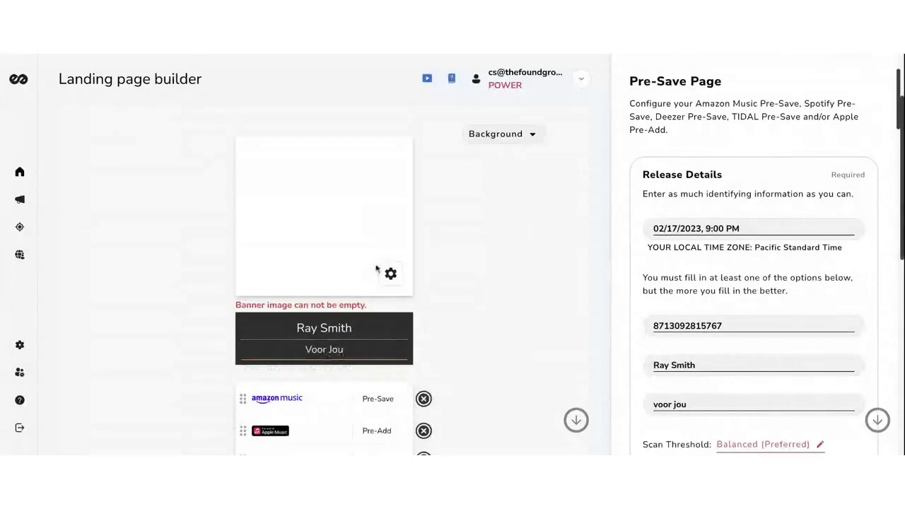
click(390, 274)
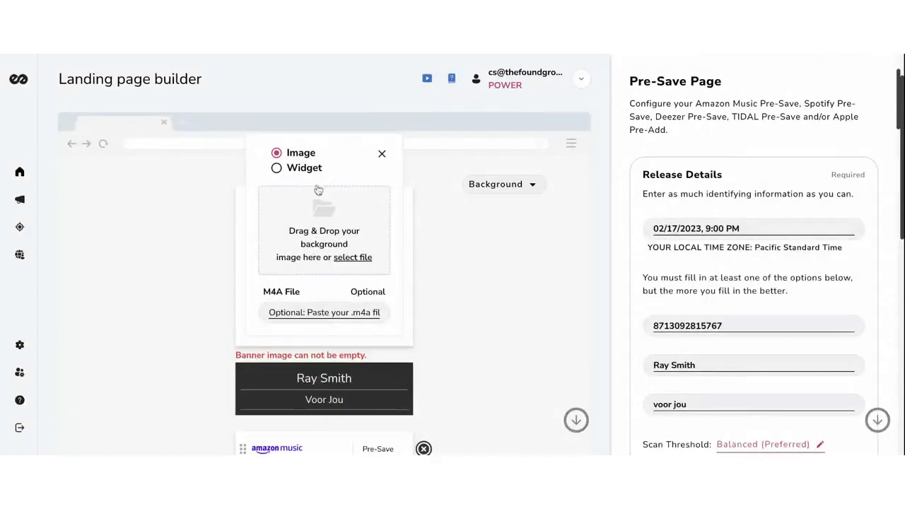
Step: Upload sdQUuwb0.jpeg as the banner image and close the banner panel
click(302, 169)
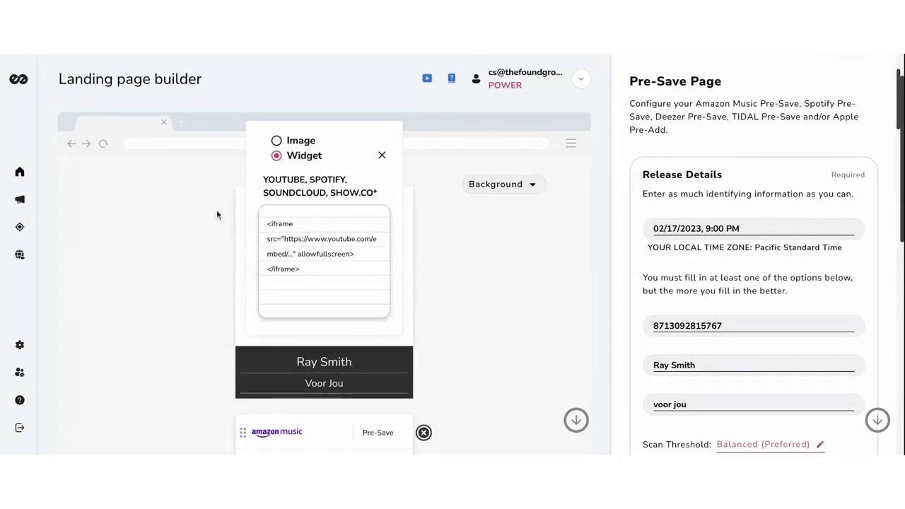
click(276, 140)
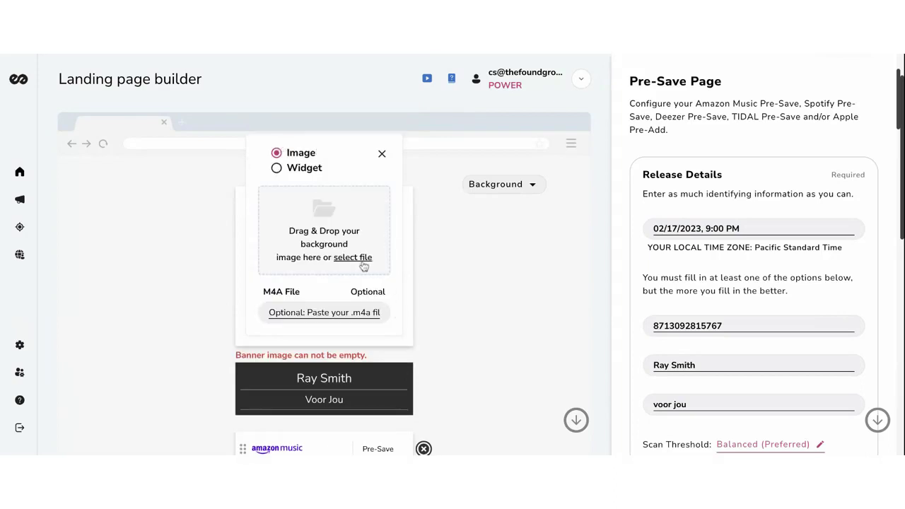
click(362, 259)
click(472, 274)
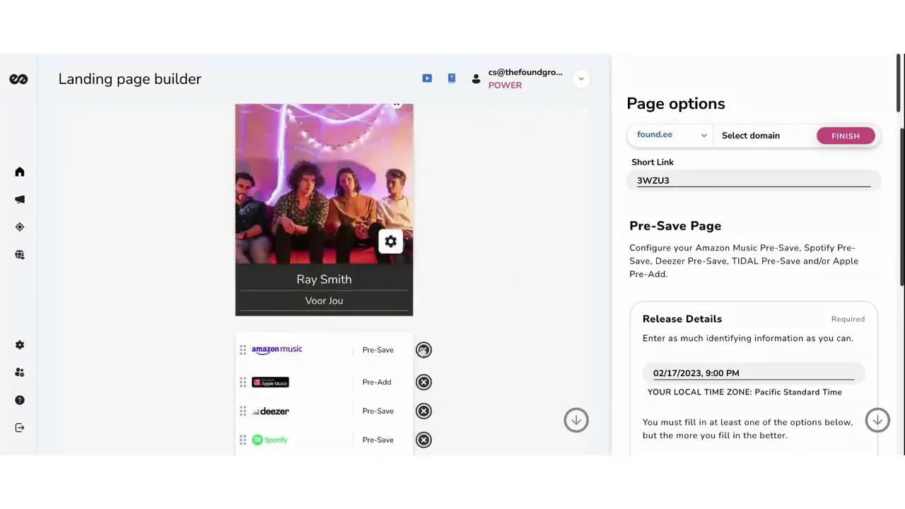
scroll(323, 242, down, 2)
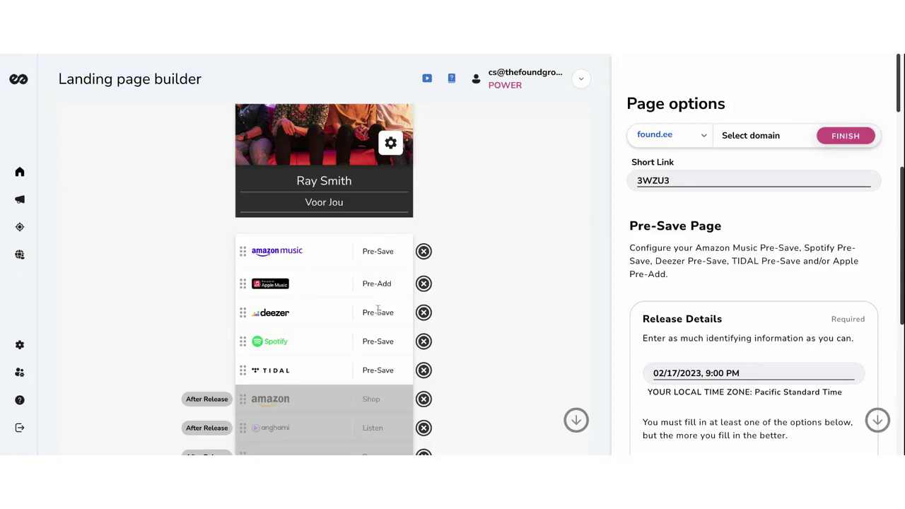
scroll(323, 306, down, 1)
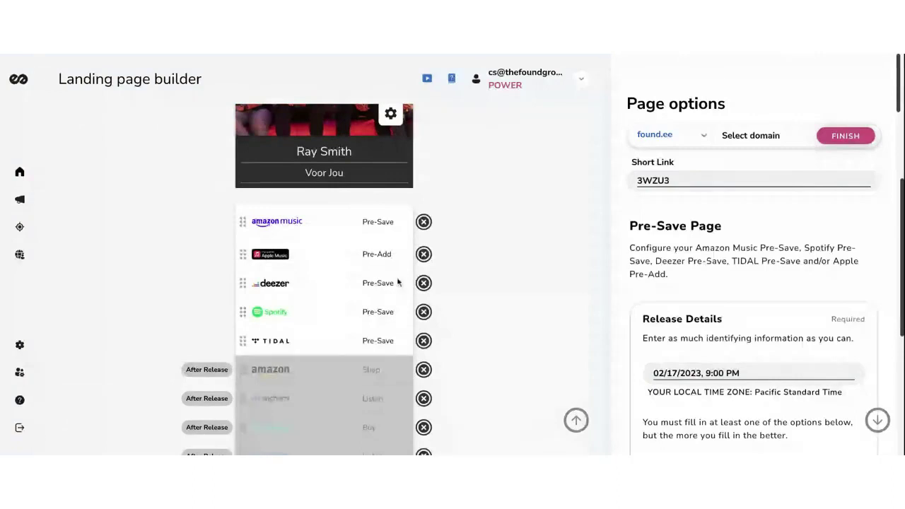
scroll(396, 282, down, 2)
scroll(397, 281, down, 1)
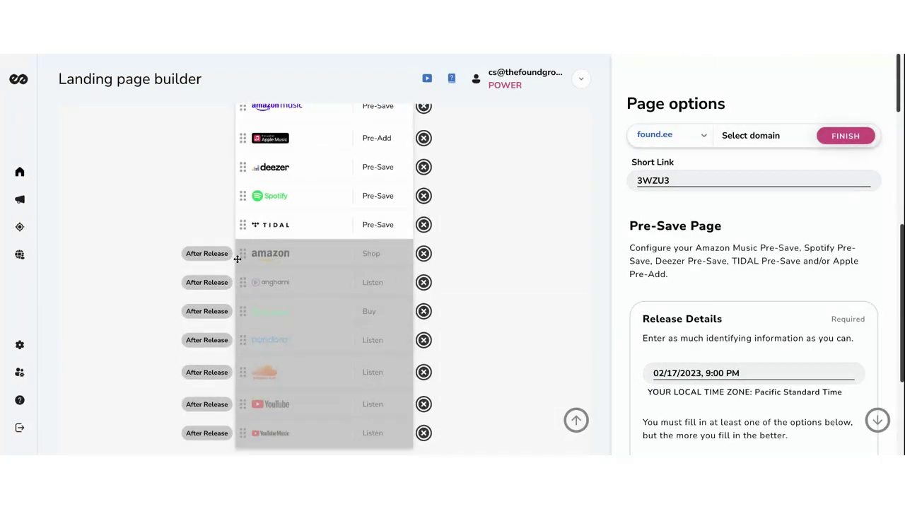
scroll(318, 260, down, 1)
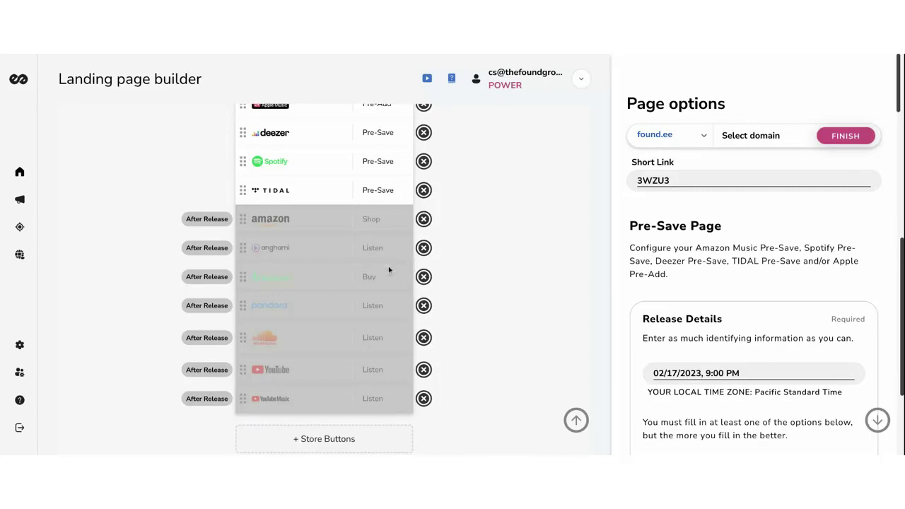
scroll(360, 306, up, 1)
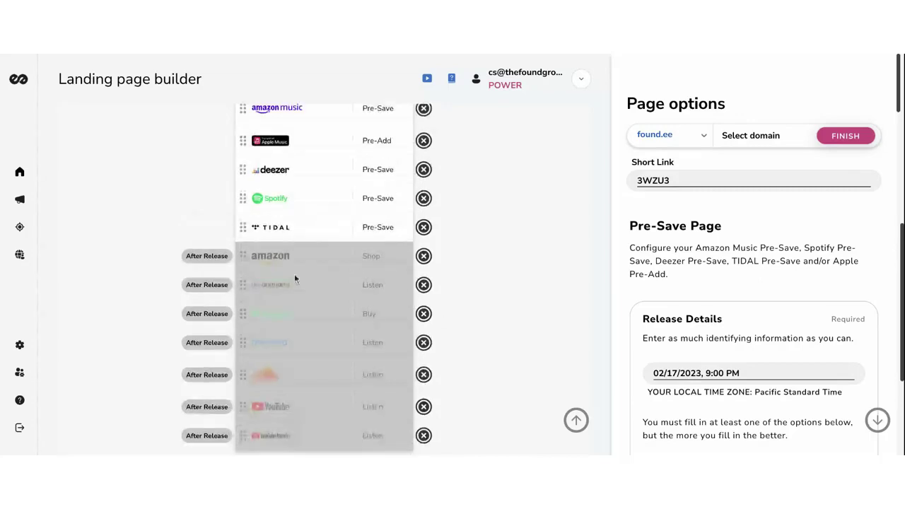
scroll(294, 276, up, 1)
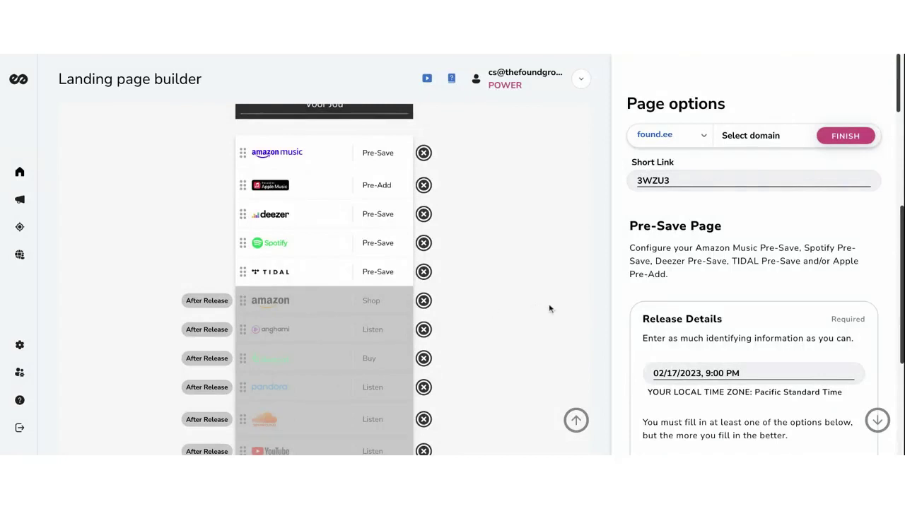
scroll(550, 308, up, 5)
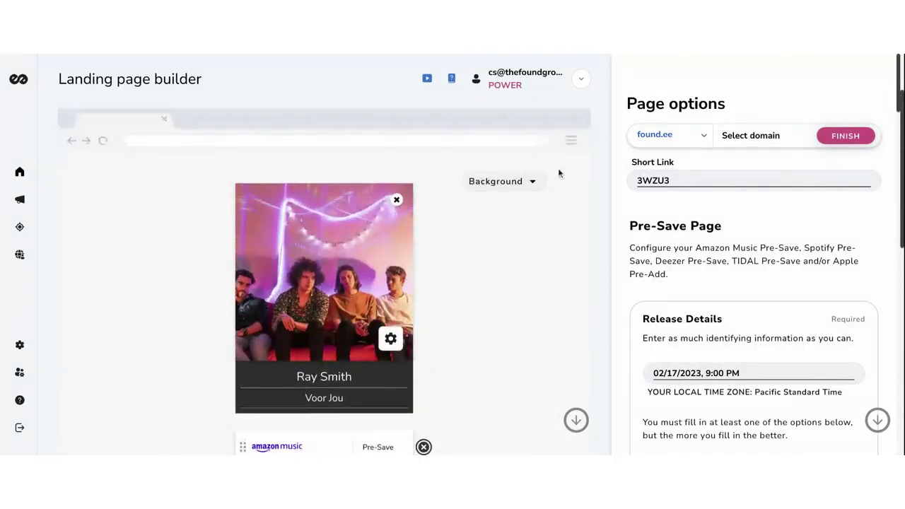
Step: Set 'Blur background image' to 10% in the Background options, then reopen them to confirm
click(514, 182)
scroll(548, 270, down, 1)
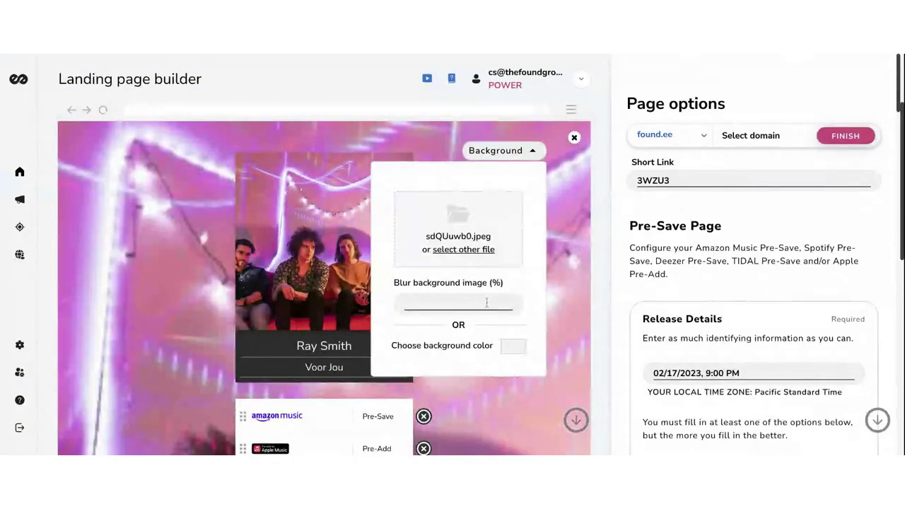
click(486, 303)
text(10)
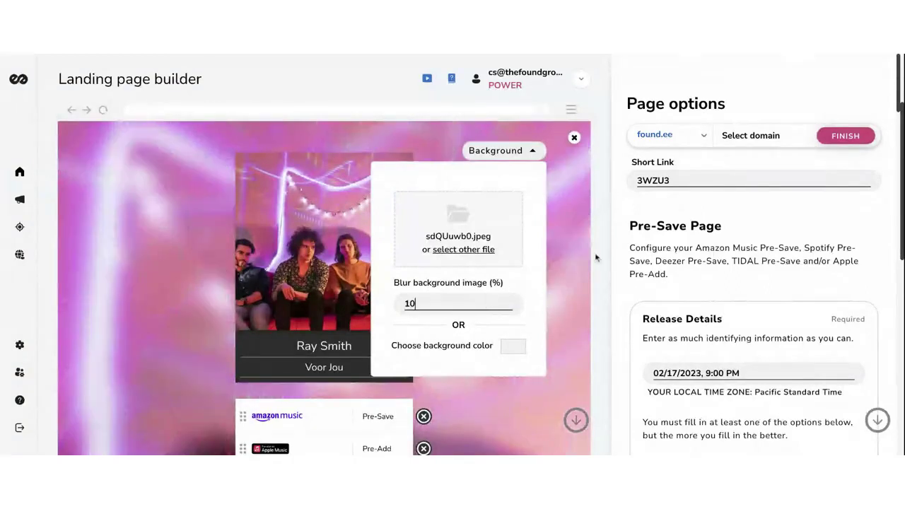
click(597, 257)
scroll(210, 291, down, 2)
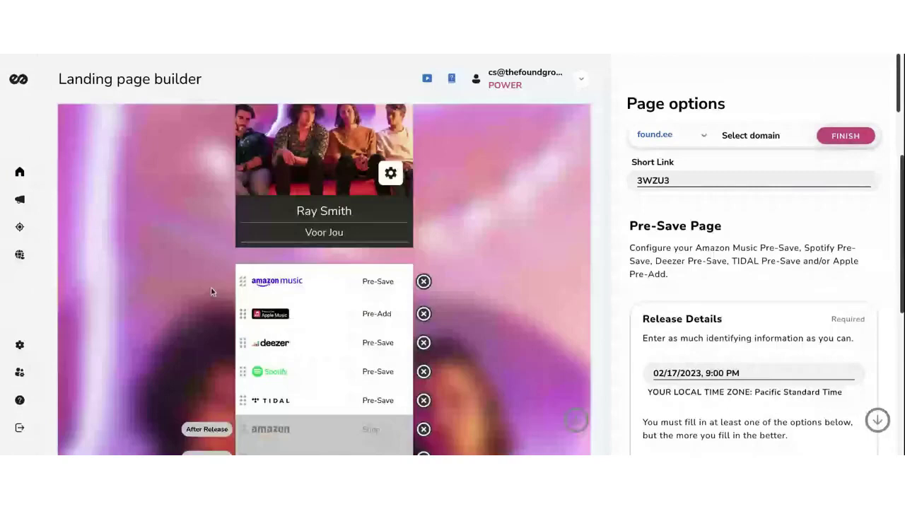
scroll(211, 291, up, 3)
click(504, 150)
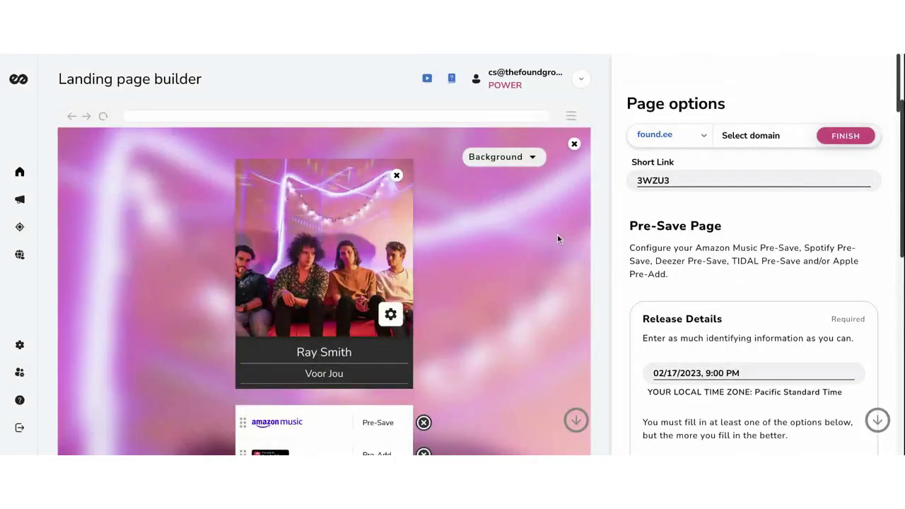
scroll(483, 247, down, 3)
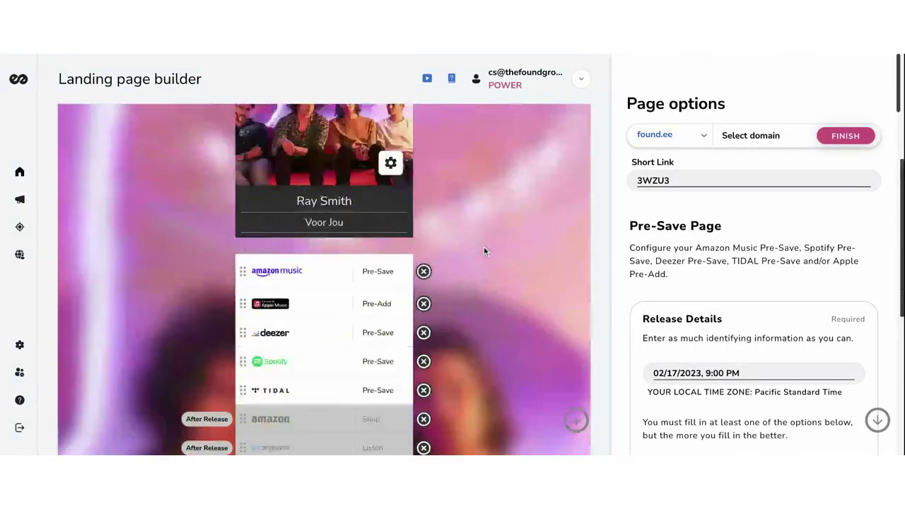
scroll(487, 248, up, 1)
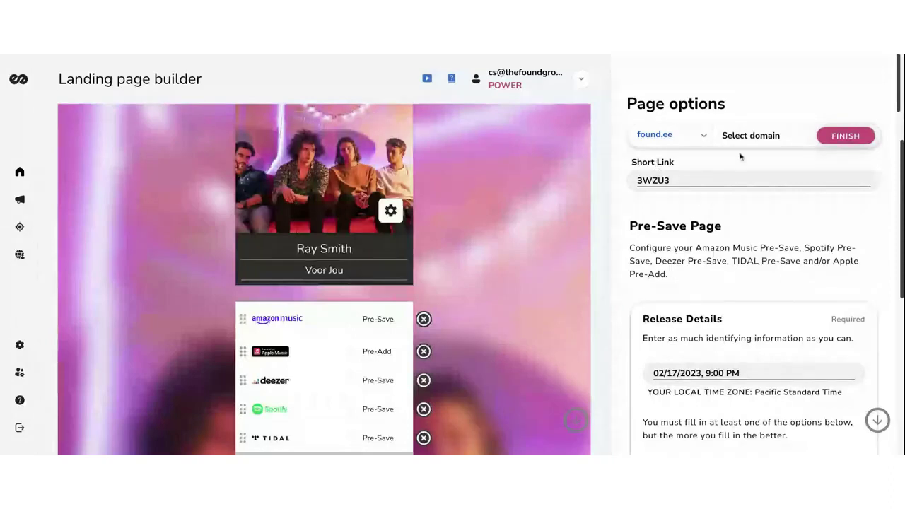
Step: Replace short link code 3WZU3 with RaySmith-VoorJou and save the Pre-Save page
click(720, 180)
double_click(721, 180)
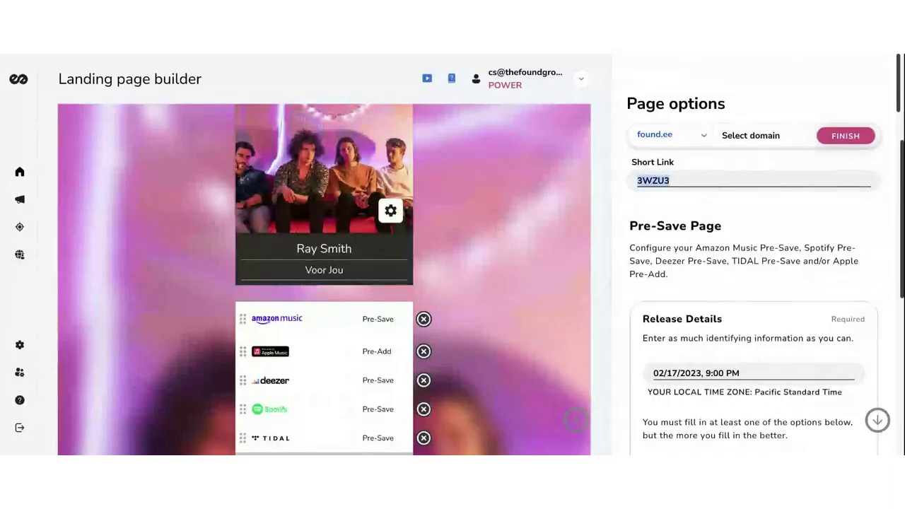
key(BackSpace)
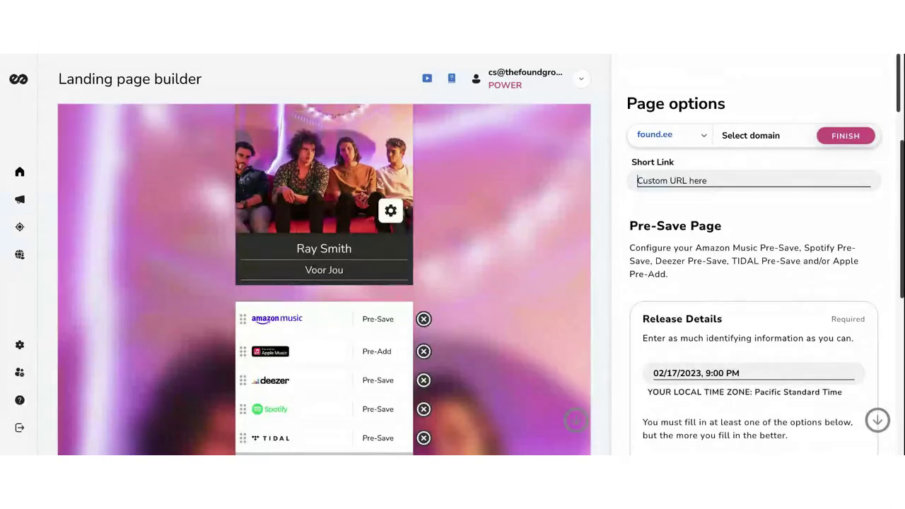
text(RaySmith-Vop)
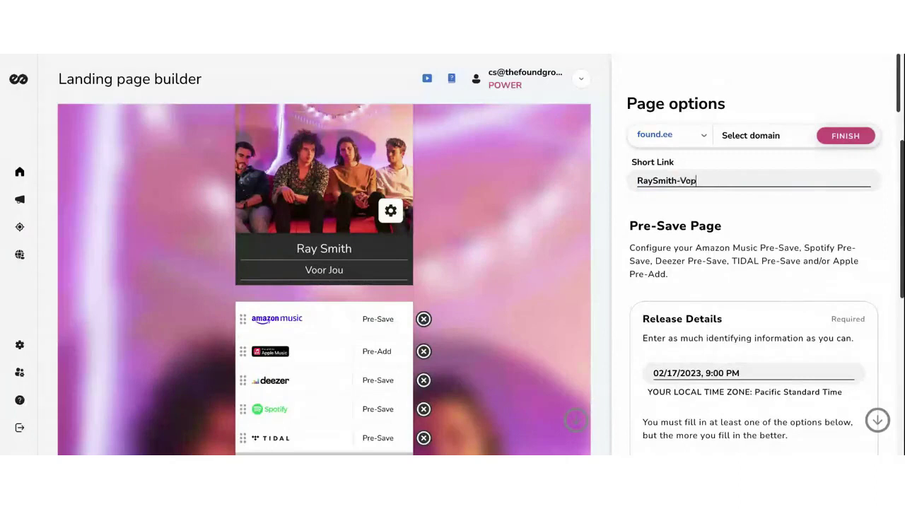
key(BackSpace)
text(orJou)
click(844, 139)
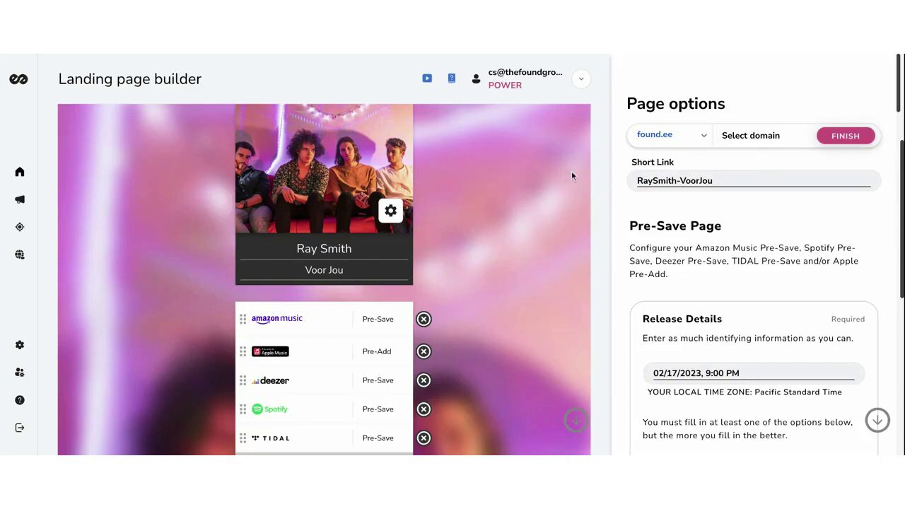
Step: Scroll the settings panel past TIDAL and After Release down to Button URL's and Geo-Pages
scroll(768, 178, down, 1)
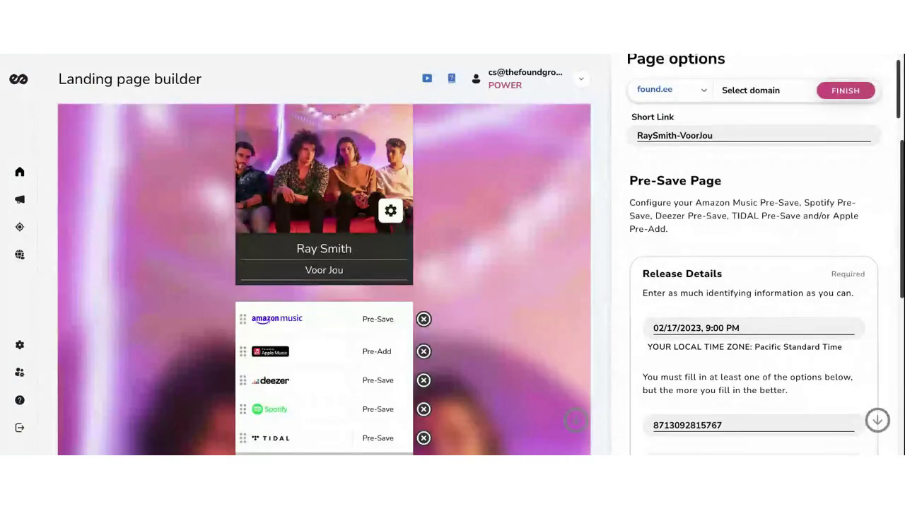
scroll(824, 284, down, 5)
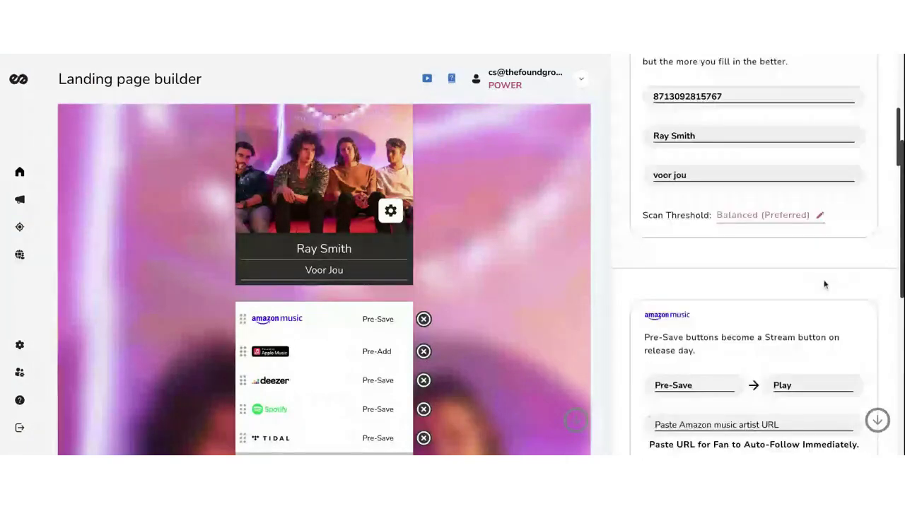
scroll(824, 285, down, 3)
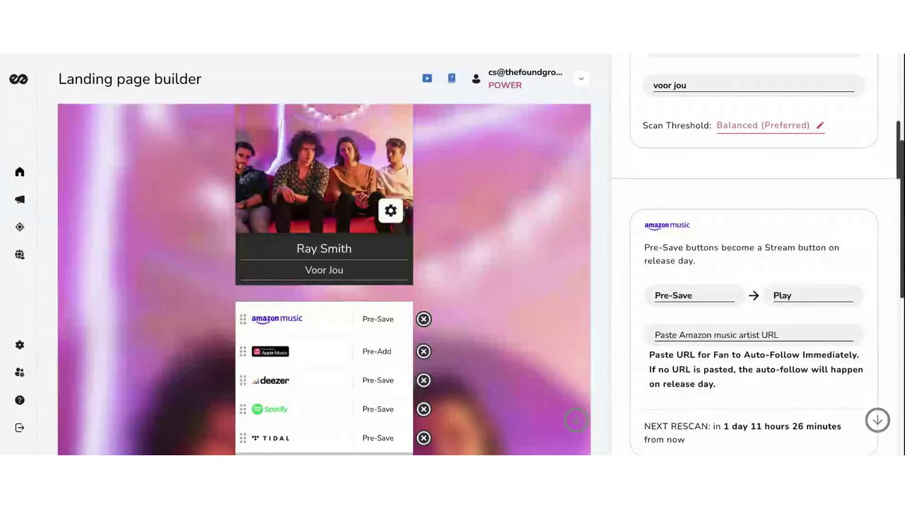
scroll(756, 254, down, 2)
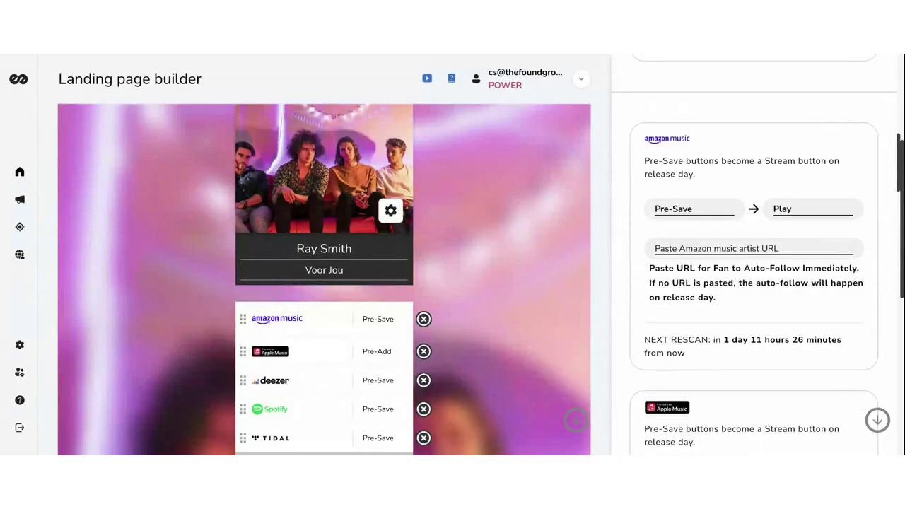
scroll(754, 254, down, 4)
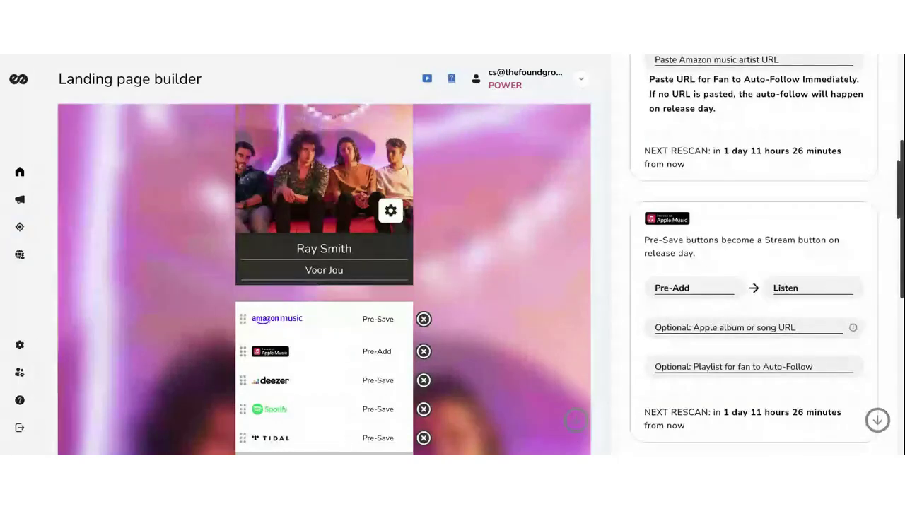
scroll(753, 254, down, 1)
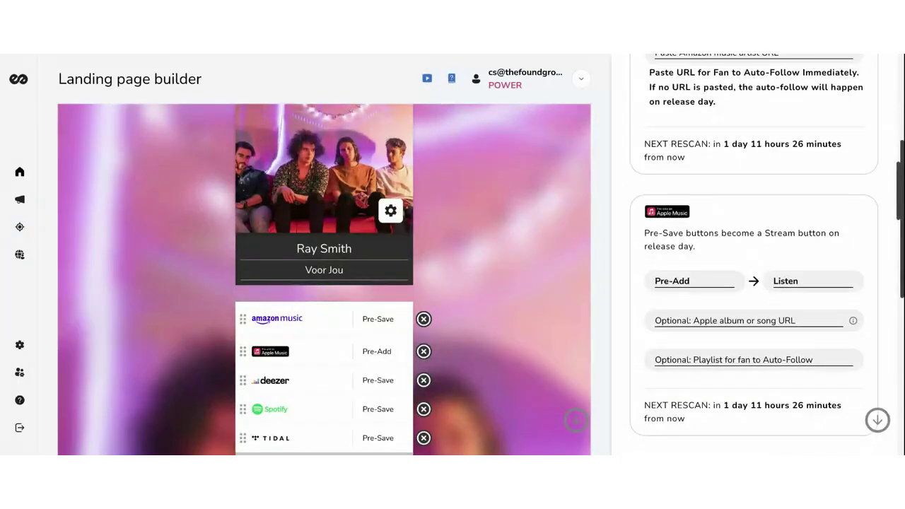
scroll(754, 254, down, 15)
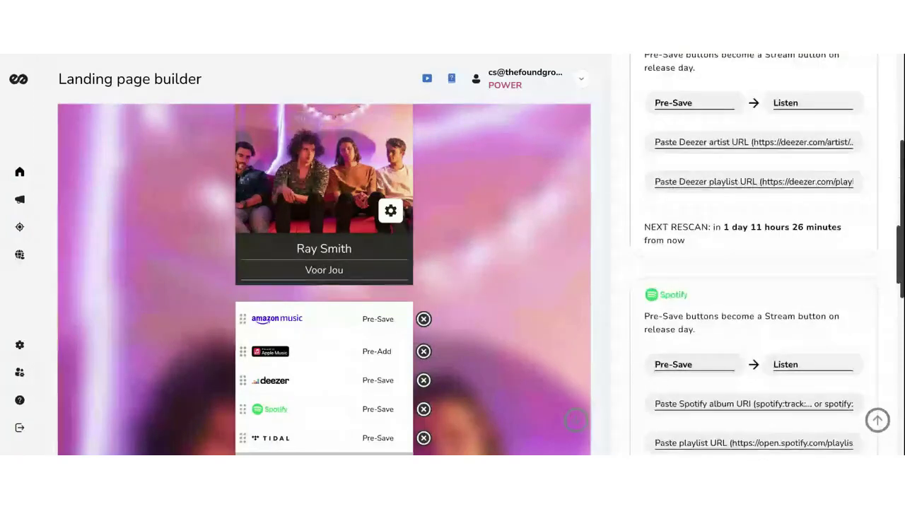
scroll(777, 210, down, 8)
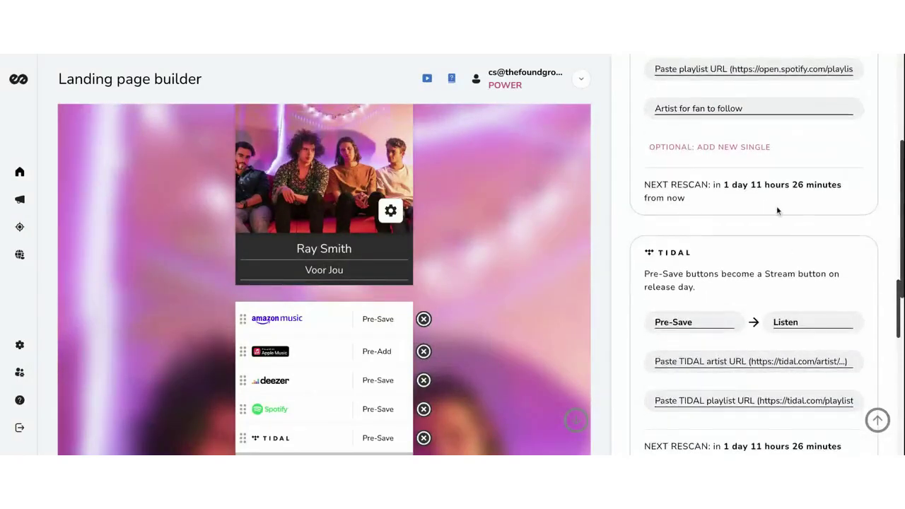
scroll(778, 210, down, 10)
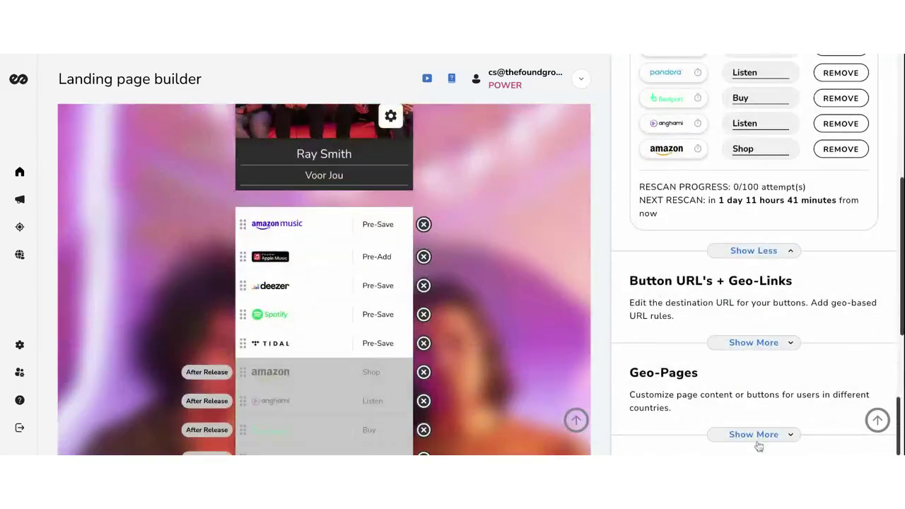
Step: Expand Geo-Pages and pick France as the country to add
click(754, 434)
scroll(752, 370, down, 3)
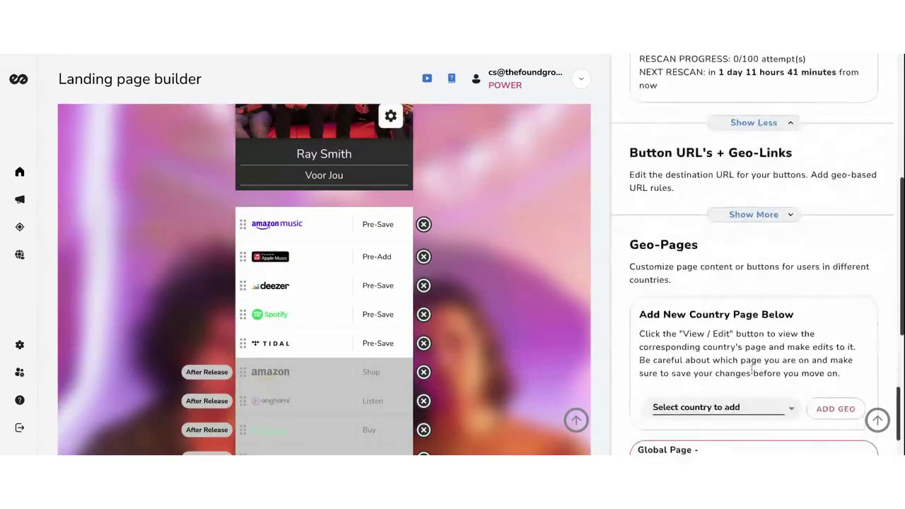
scroll(751, 369, down, 3)
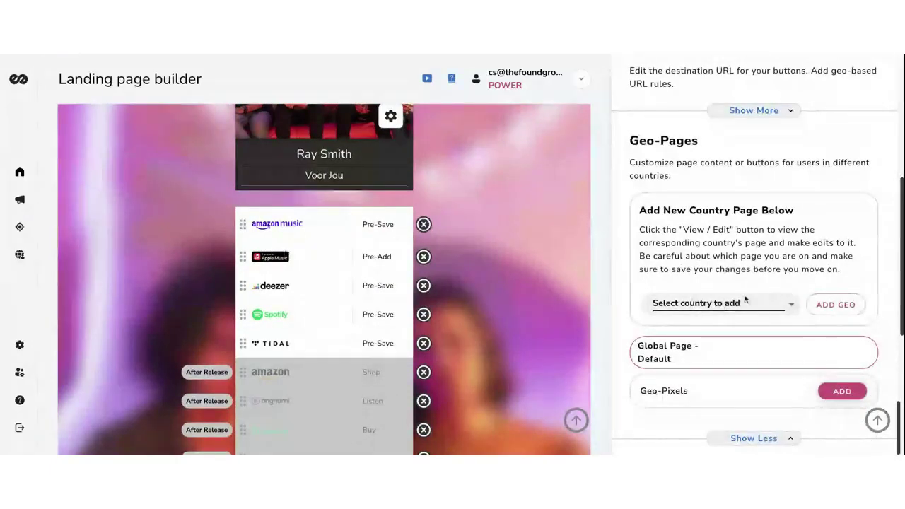
click(722, 303)
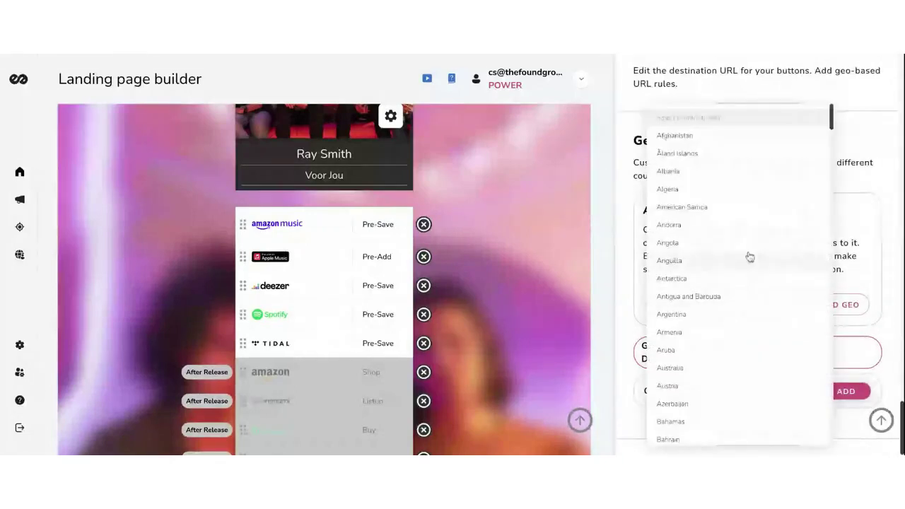
scroll(749, 256, down, 5)
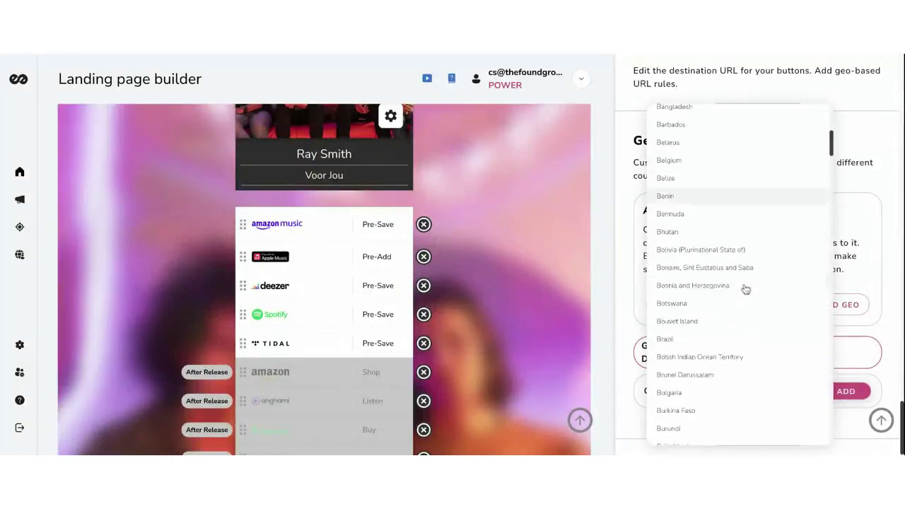
scroll(746, 289, down, 5)
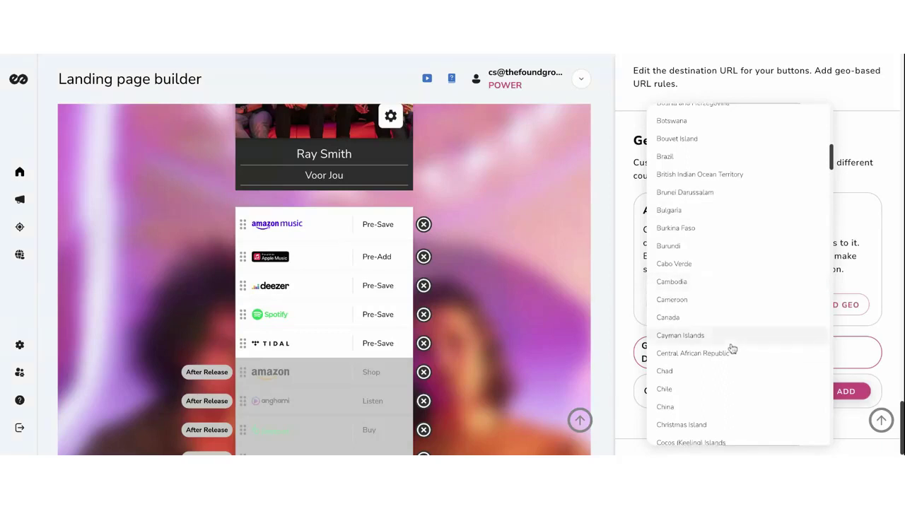
scroll(732, 349, down, 5)
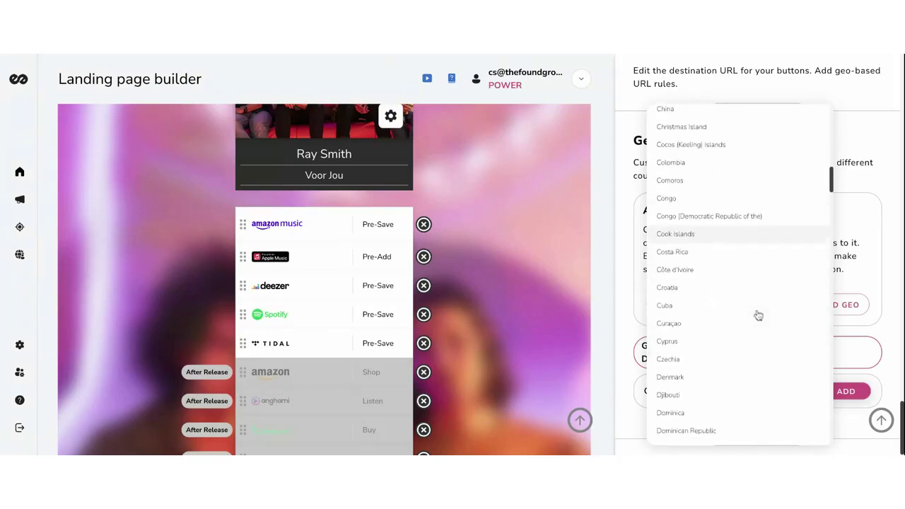
scroll(756, 314, down, 6)
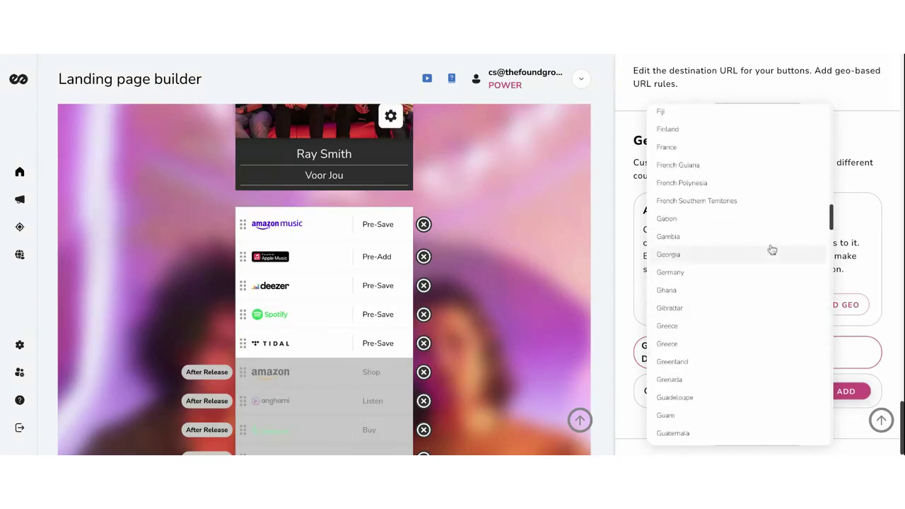
click(748, 150)
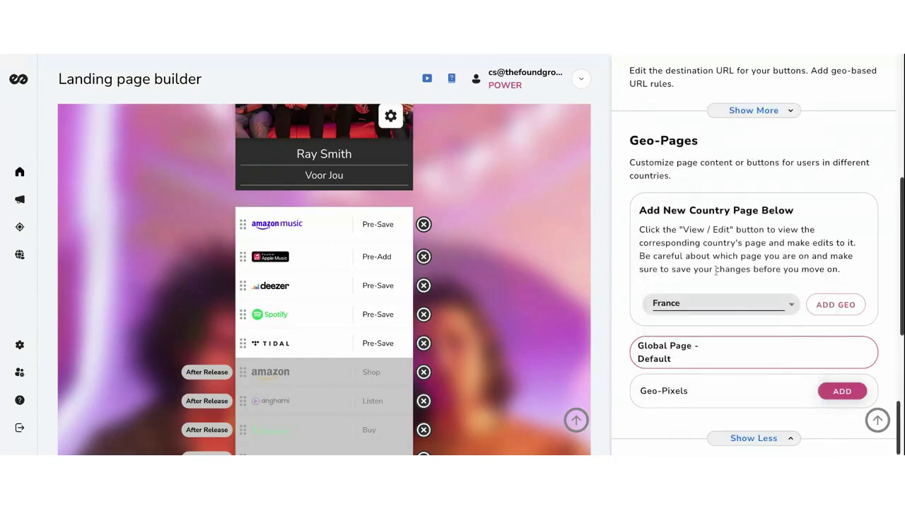
click(834, 305)
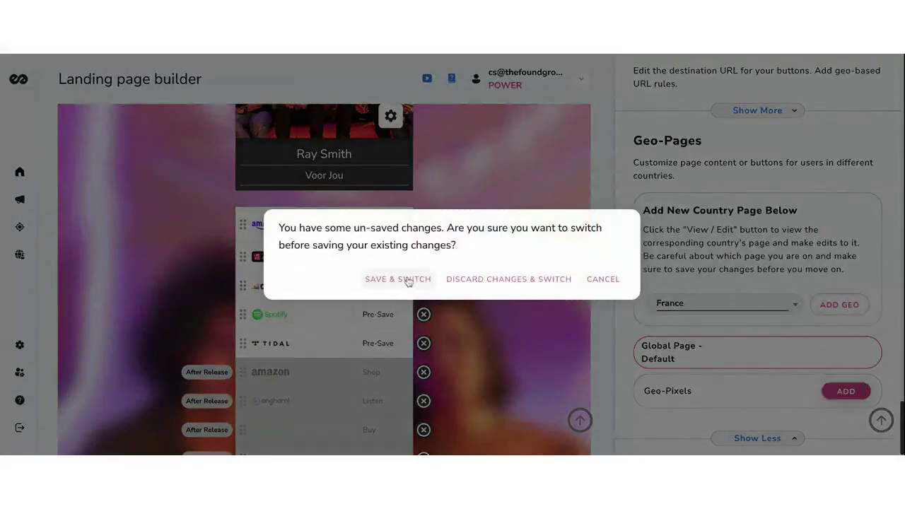
Step: Cancel the unsaved-changes warning and save the Pre-Save page with FINISH
click(602, 279)
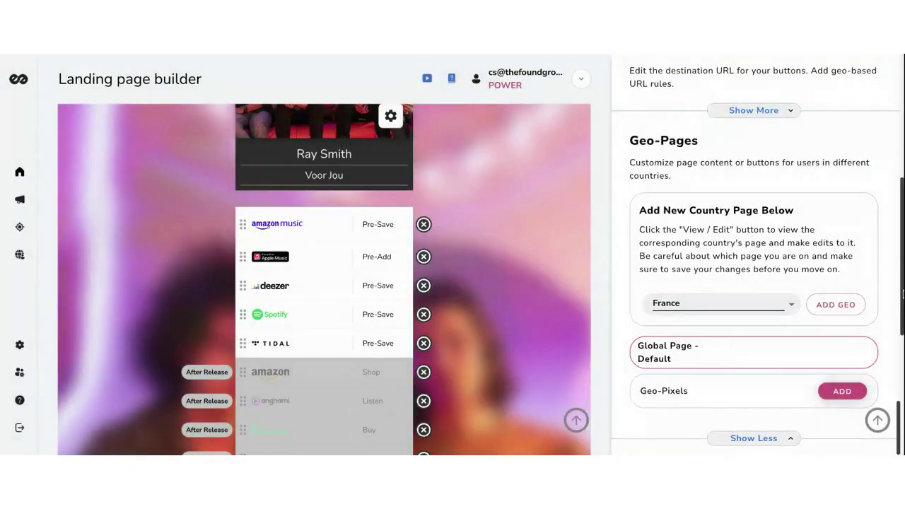
scroll(886, 292, up, 20)
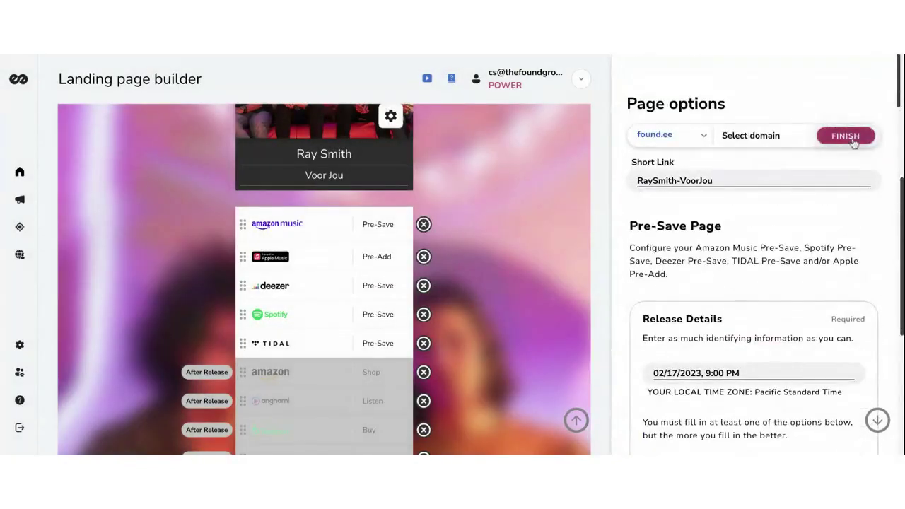
click(845, 136)
scroll(735, 214, down, 2)
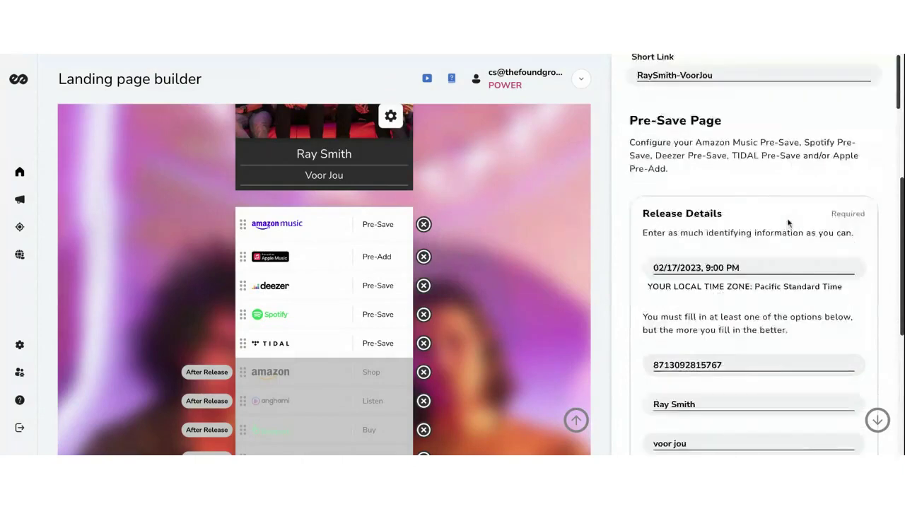
scroll(788, 223, down, 15)
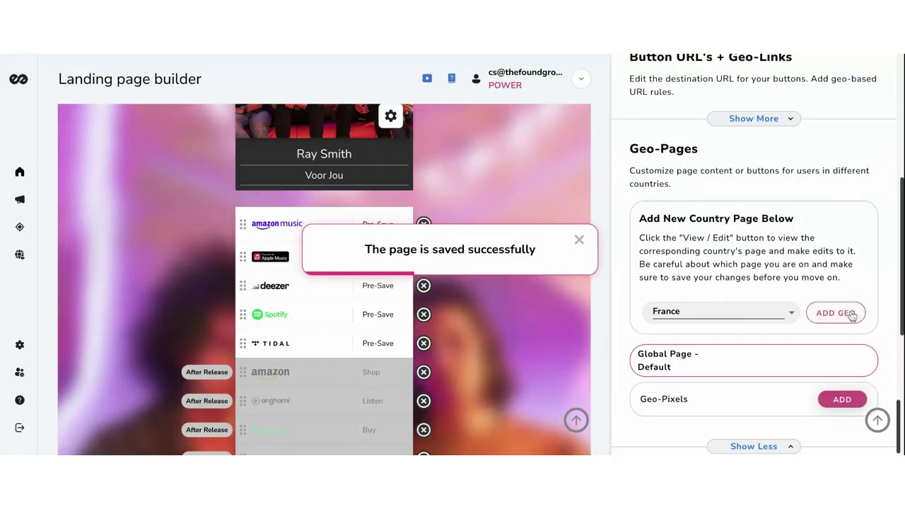
Step: Add the France geo page with Deezer moved to the top and Amazon Music removed
click(848, 314)
scroll(757, 312, down, 1)
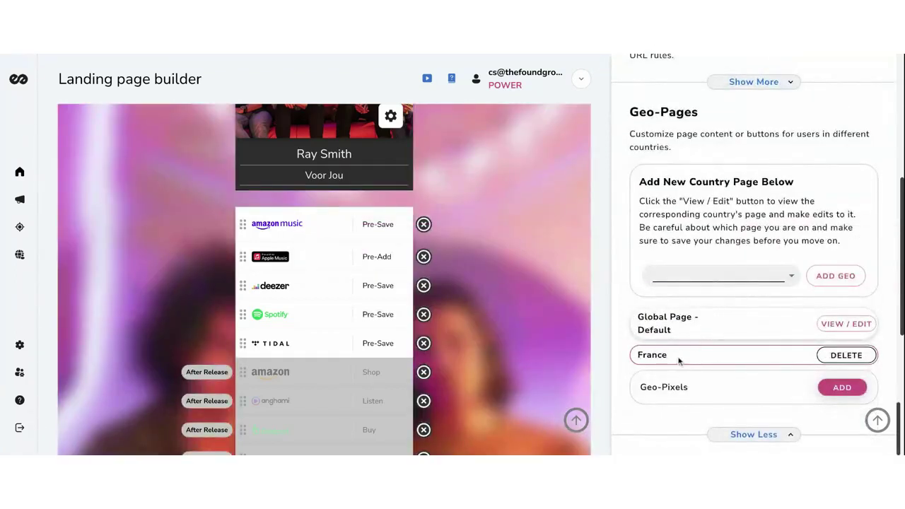
drag(241, 286, 239, 202)
drag(242, 286, 244, 216)
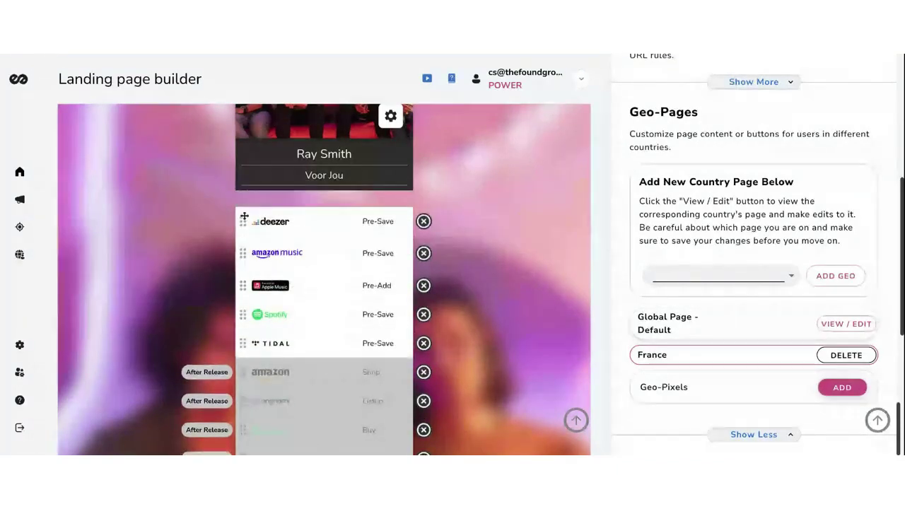
click(423, 253)
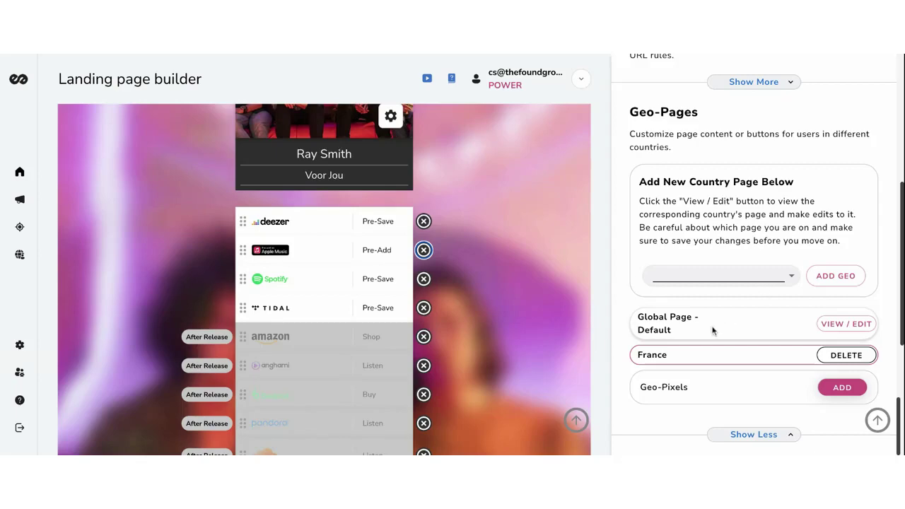
click(851, 325)
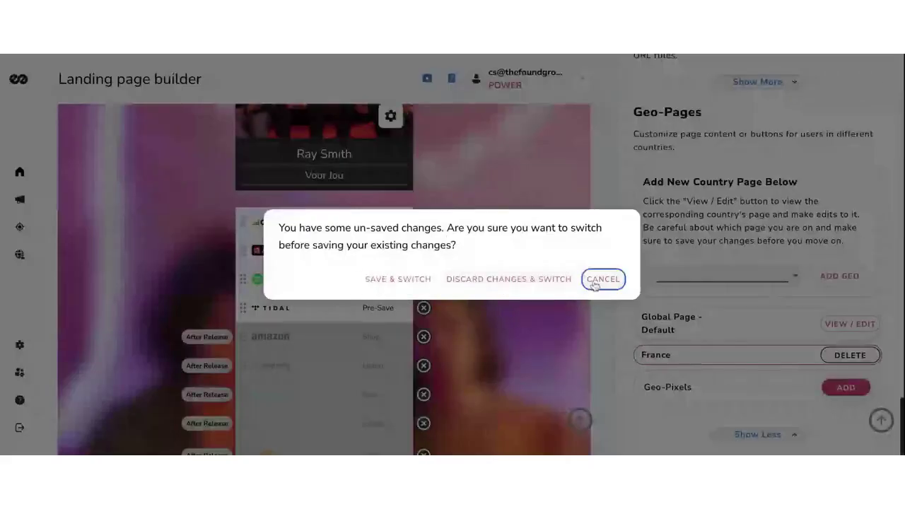
click(593, 281)
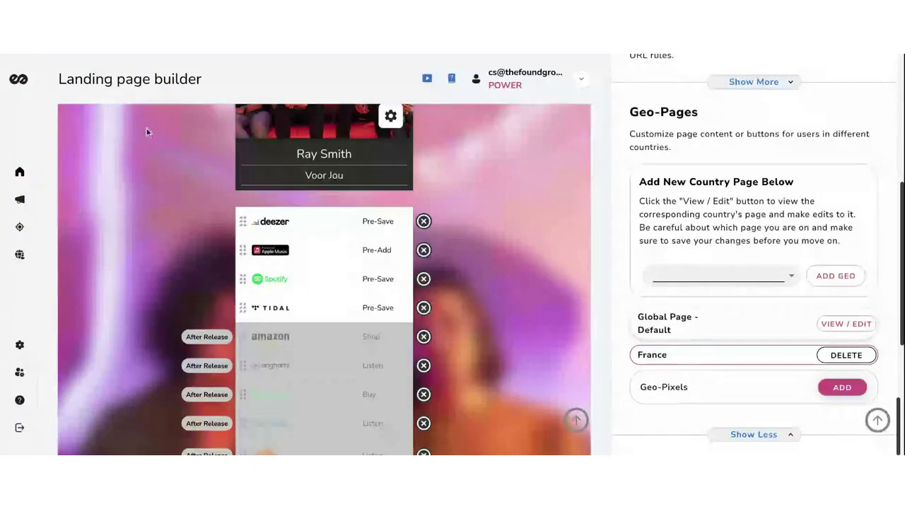
Step: Save the Pre-Save page including the France geo page
scroll(717, 233, up, 5)
scroll(718, 233, up, 10)
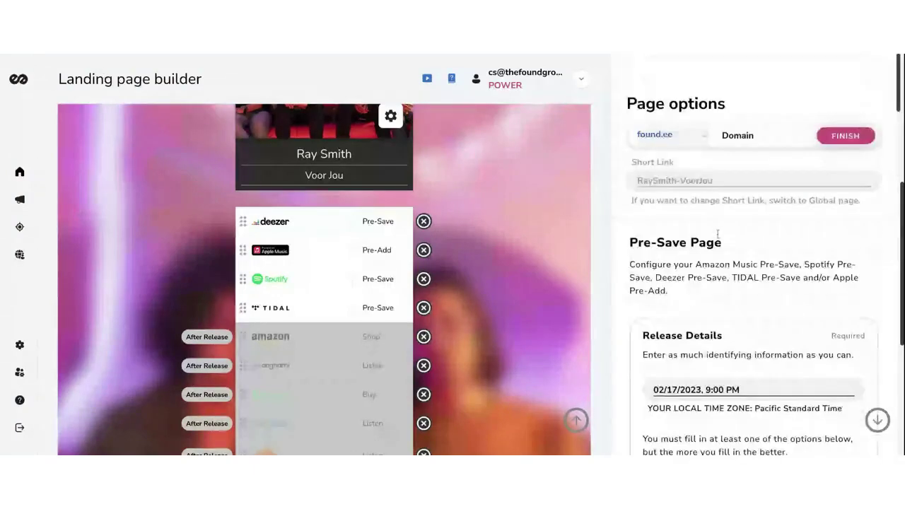
click(837, 138)
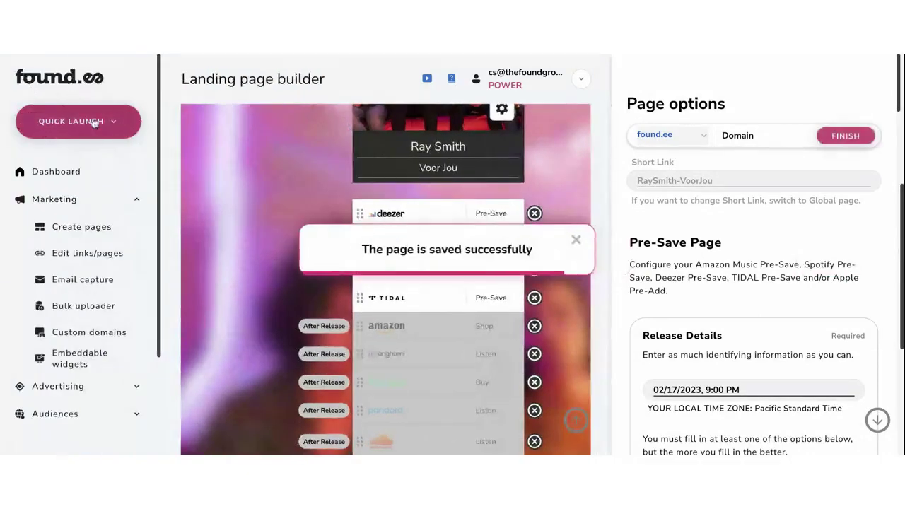
Step: Create a new Music Release Page from Quick Launch
click(94, 122)
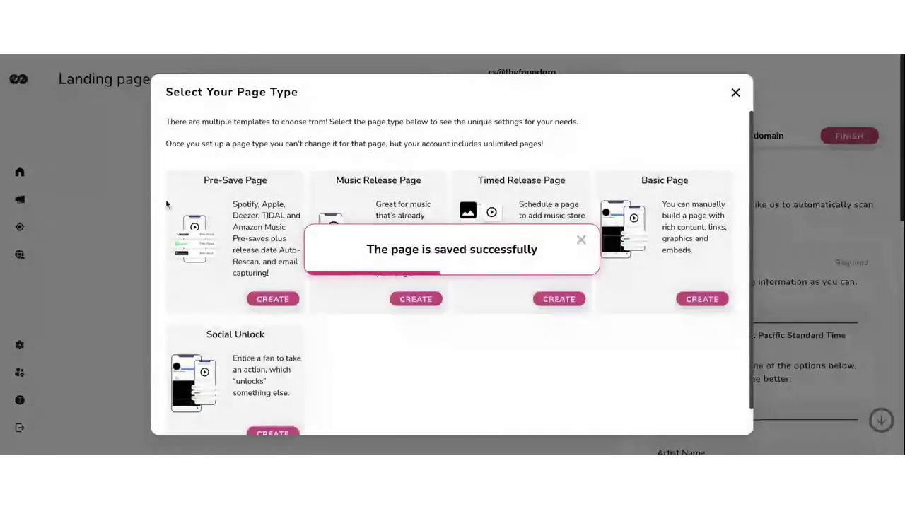
click(580, 240)
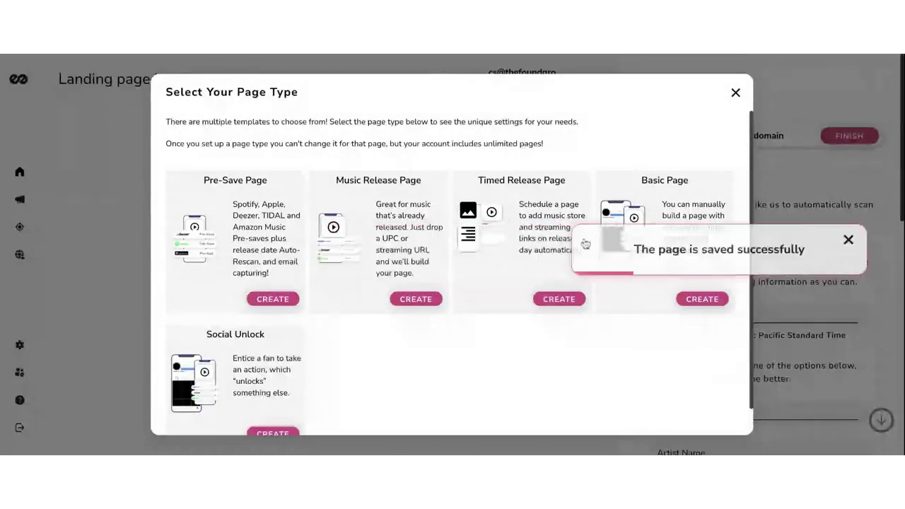
click(428, 300)
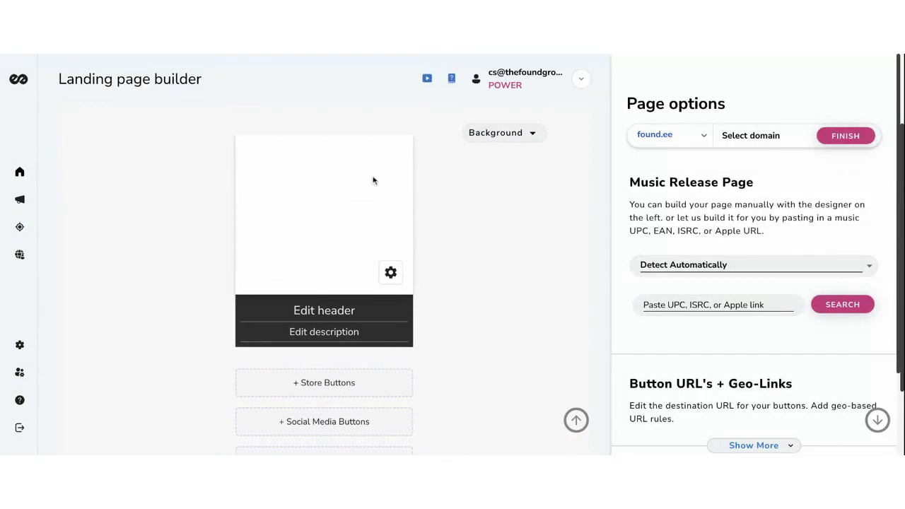
Step: Browse the store button list, then add and remove a widget section without keeping it
scroll(467, 190, down, 1)
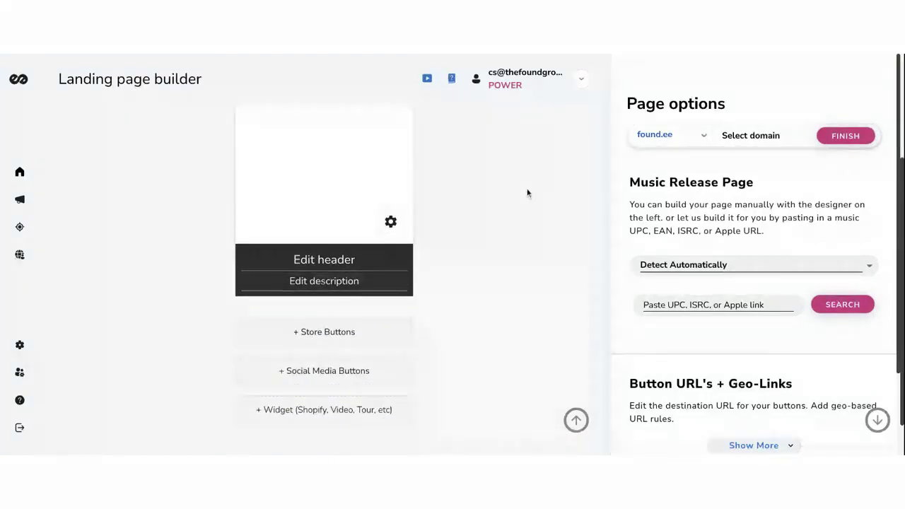
scroll(565, 202, down, 1)
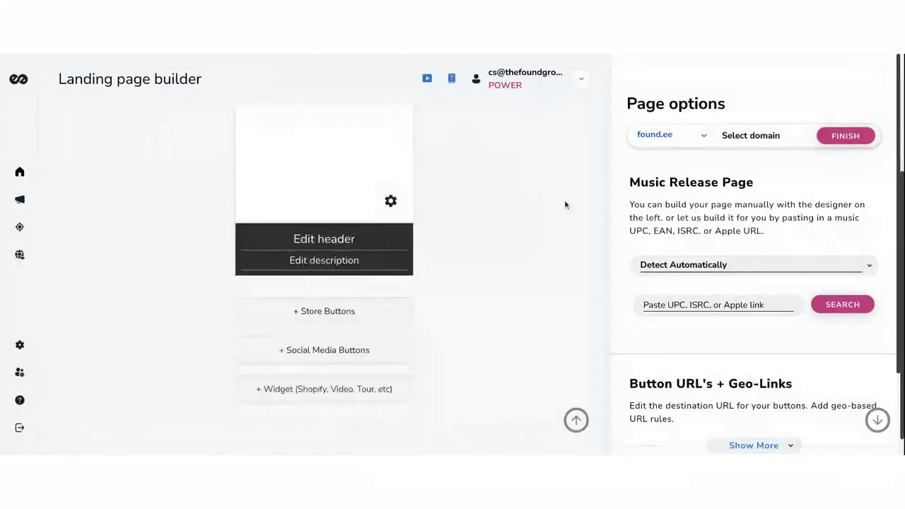
click(330, 316)
click(485, 313)
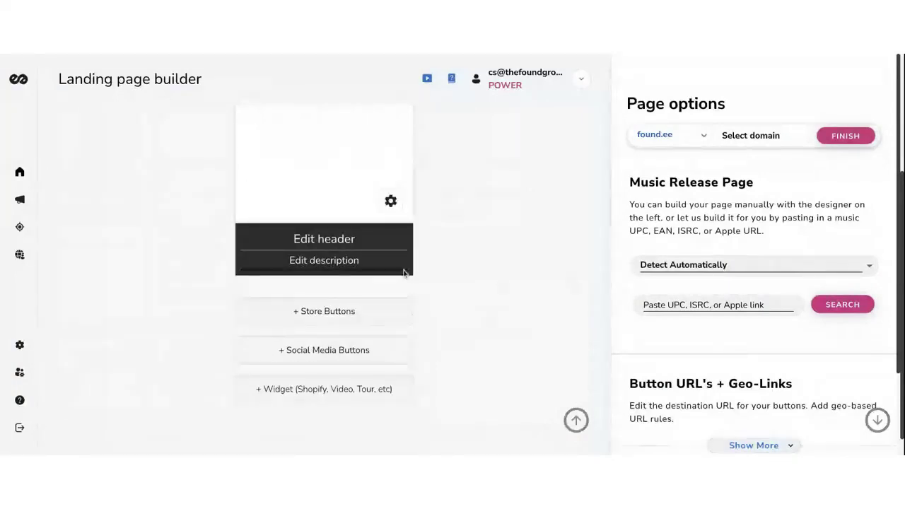
scroll(364, 319, down, 1)
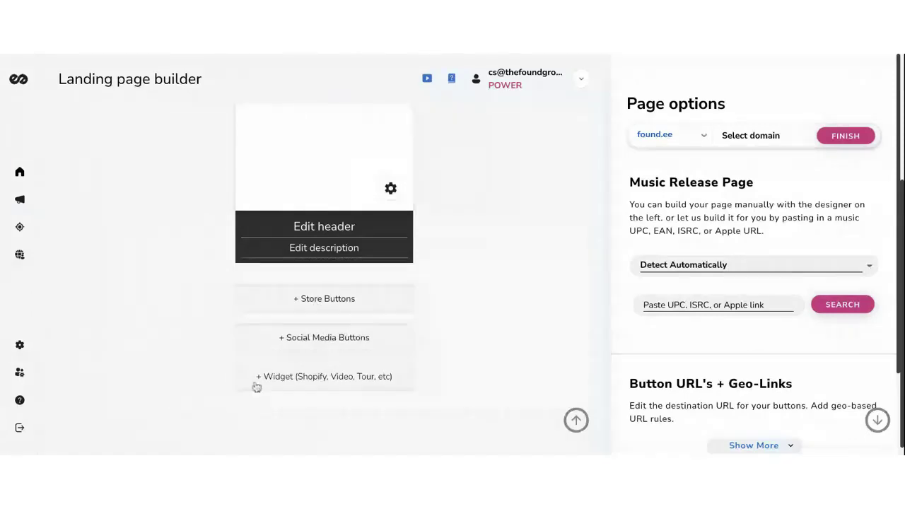
click(311, 378)
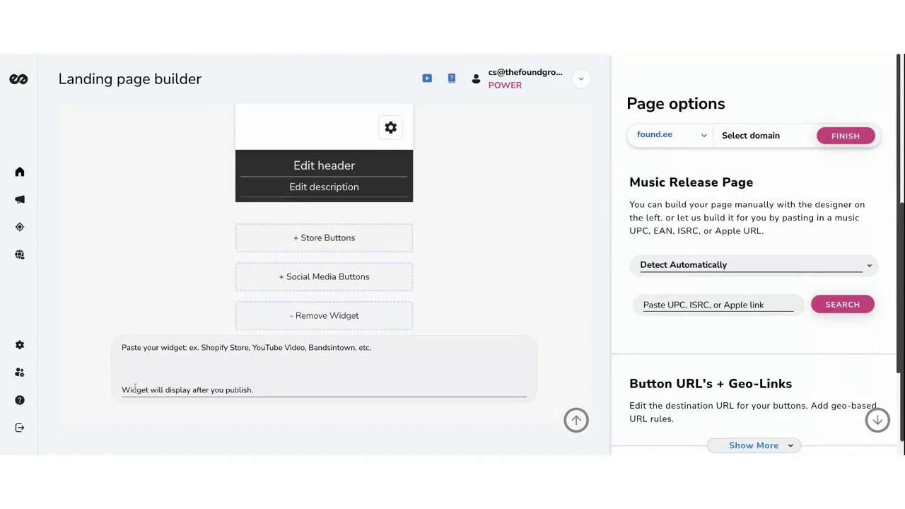
click(299, 316)
Step: Add an Instagram social button, discard it, and close the store list unused
click(311, 325)
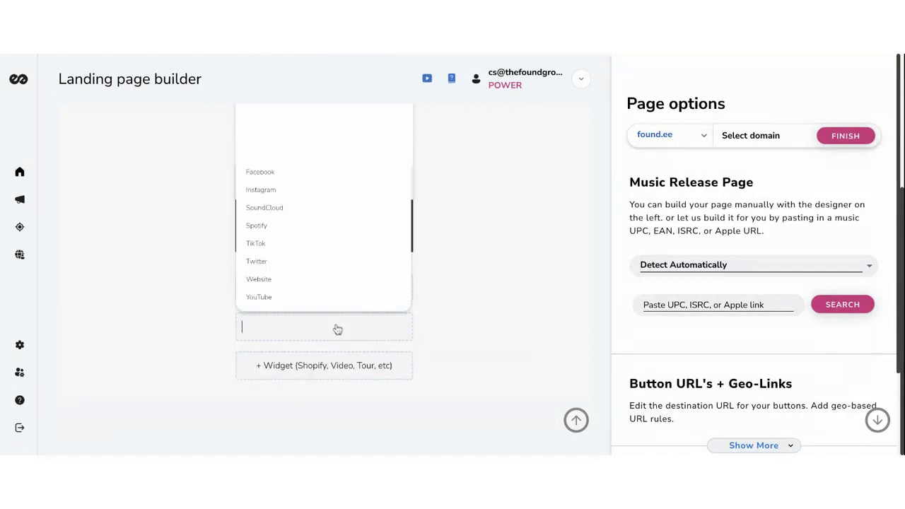
click(308, 191)
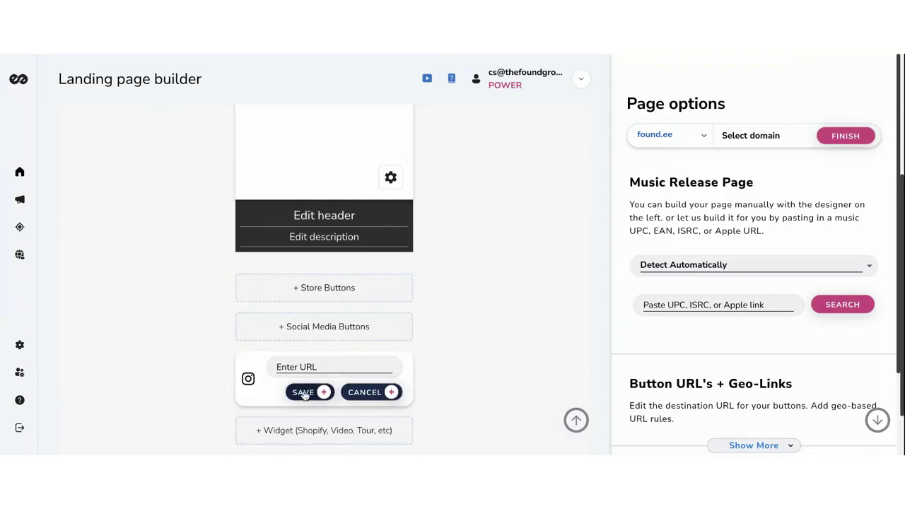
click(370, 392)
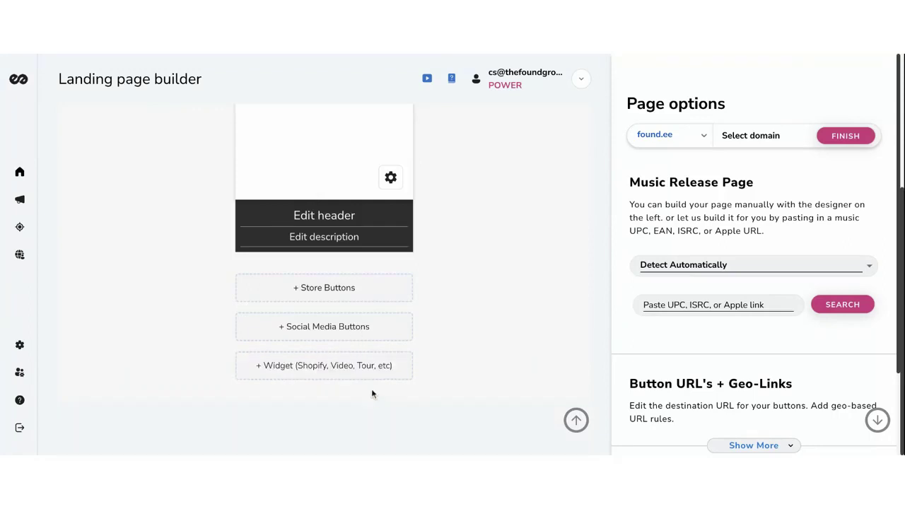
click(362, 290)
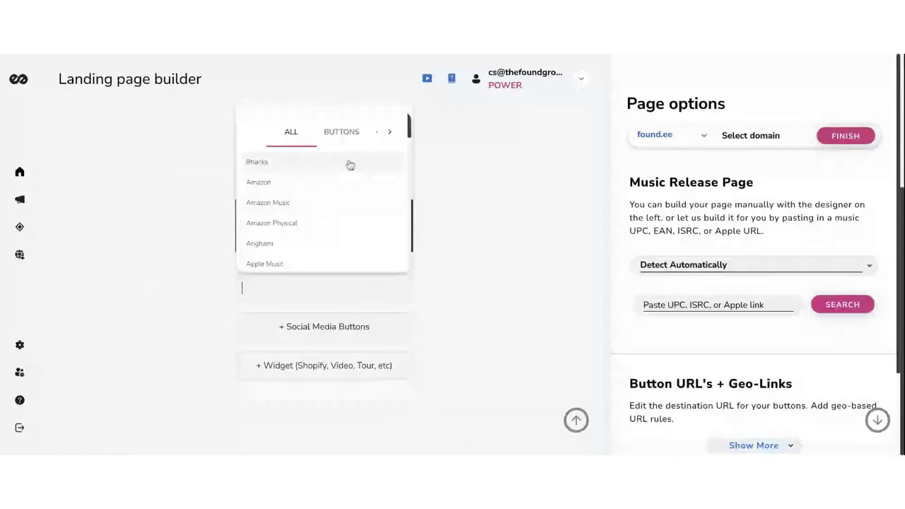
click(515, 228)
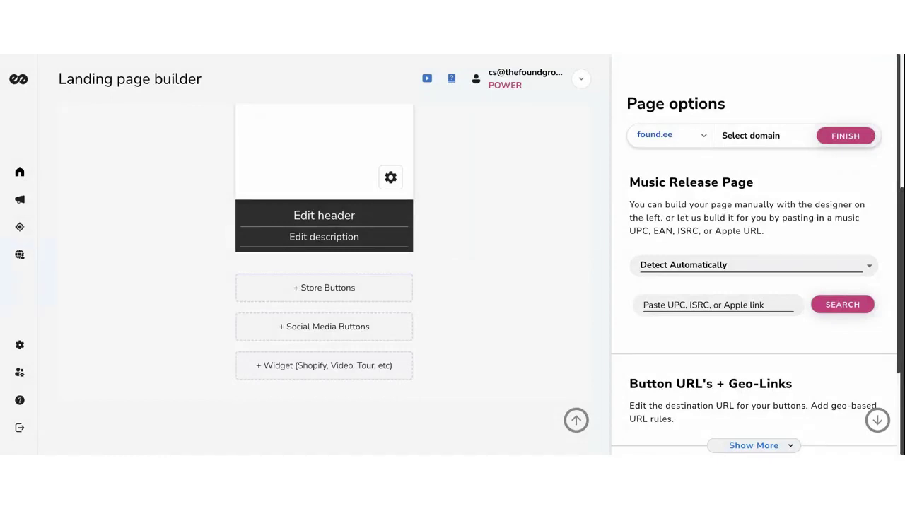
key(ctrl+v)
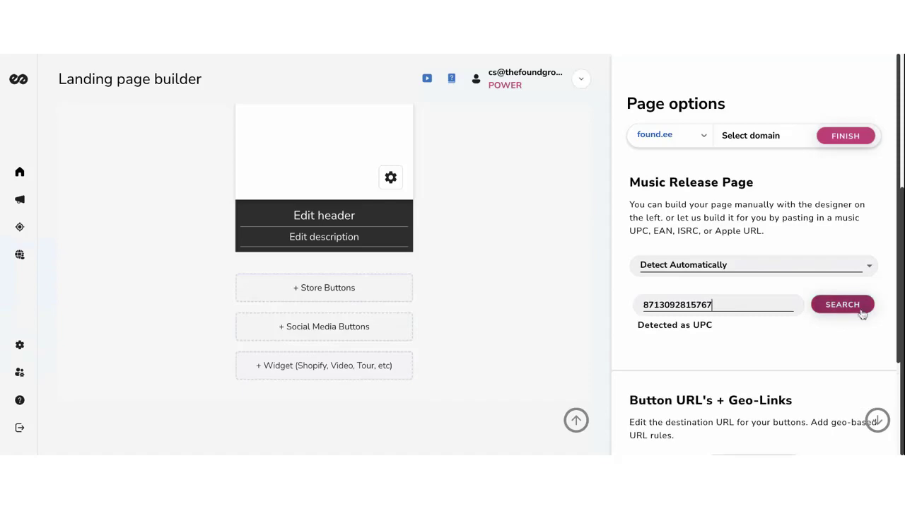
click(859, 310)
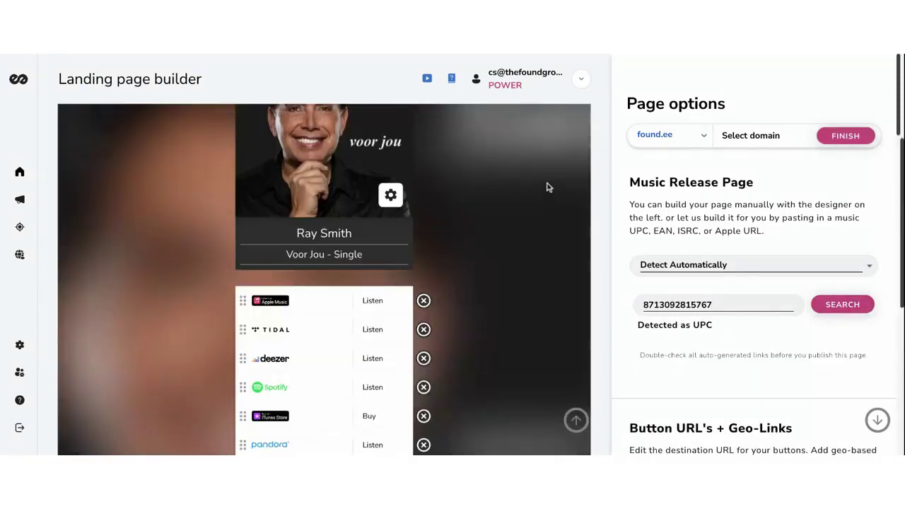
scroll(485, 240, down, 5)
scroll(444, 298, down, 1)
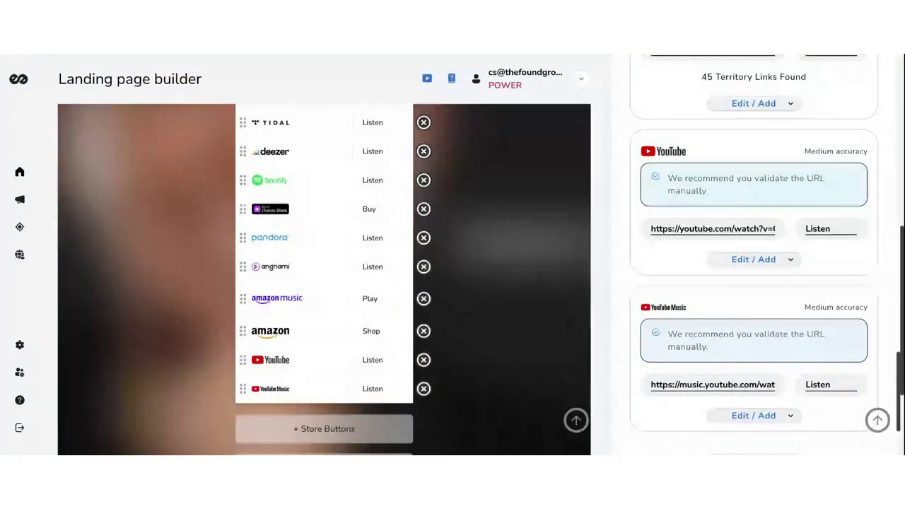
scroll(352, 356, down, 1)
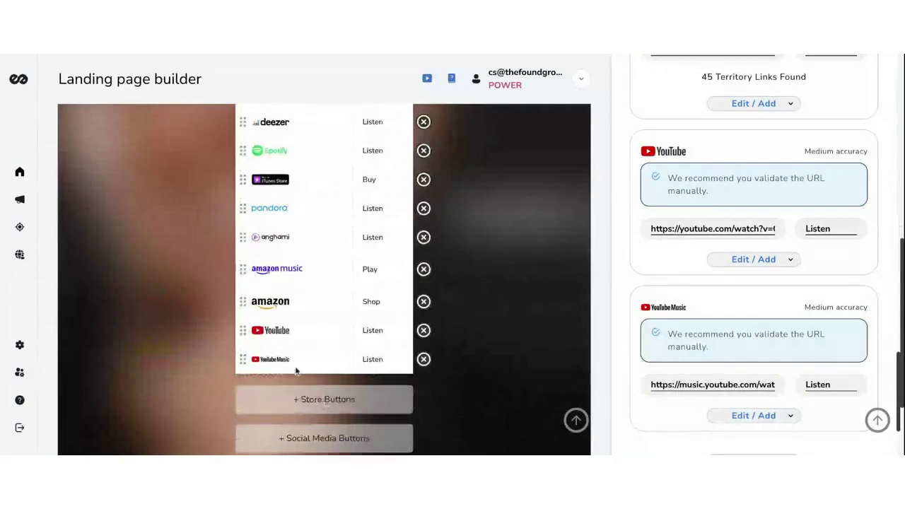
scroll(308, 343, down, 2)
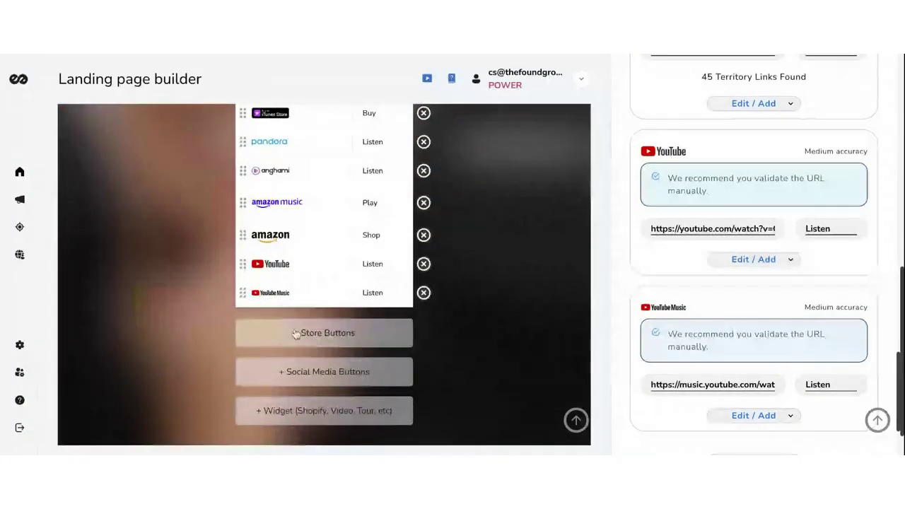
Step: Add a Walmart Buy store button, removing an accidentally added 8tracks button
click(330, 337)
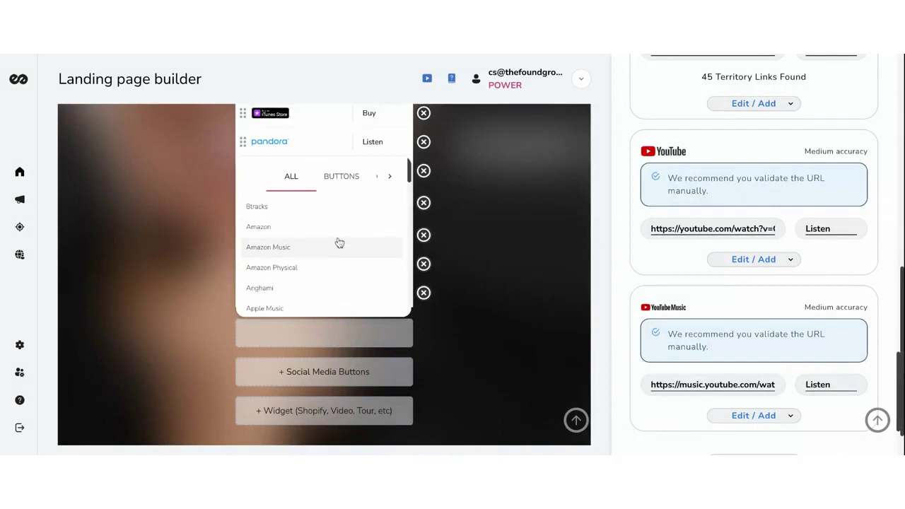
scroll(353, 266, down, 12)
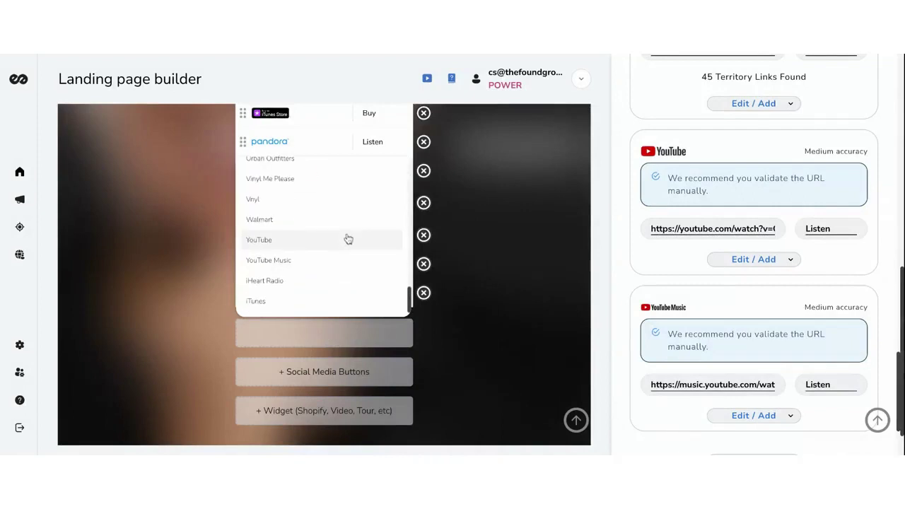
click(325, 237)
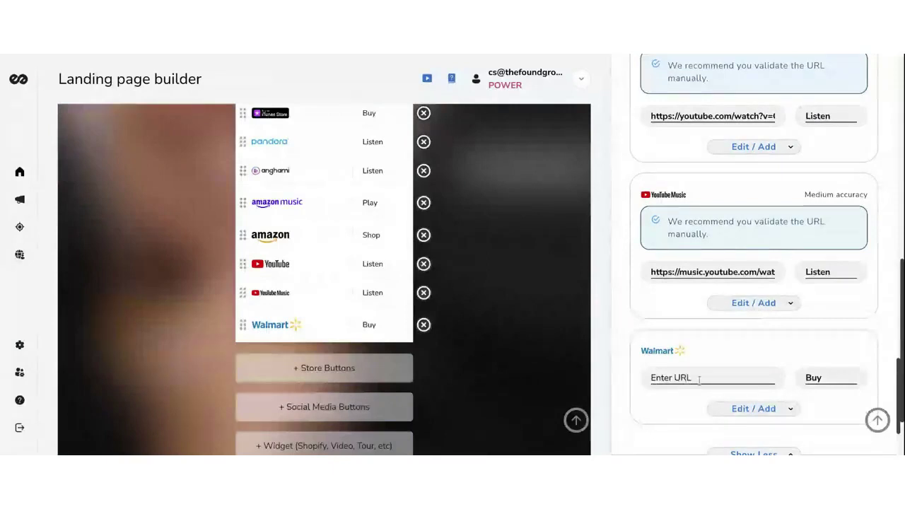
click(342, 374)
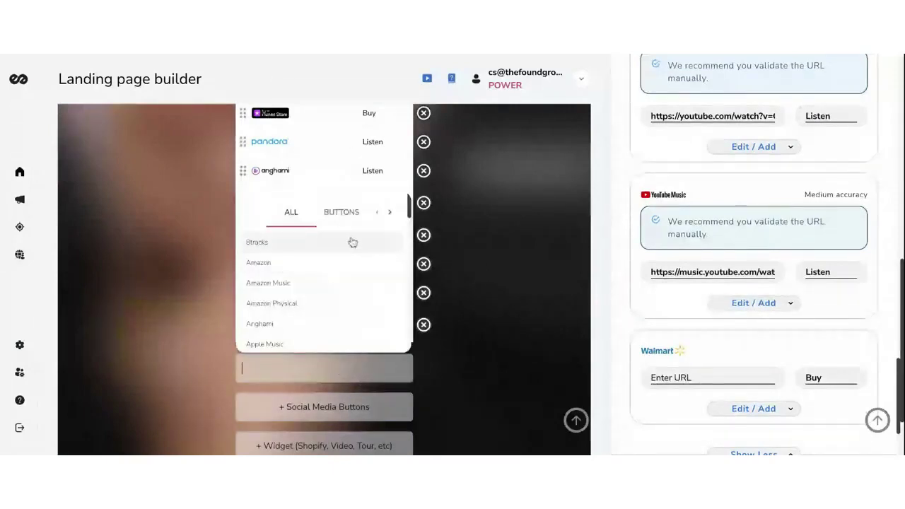
click(323, 243)
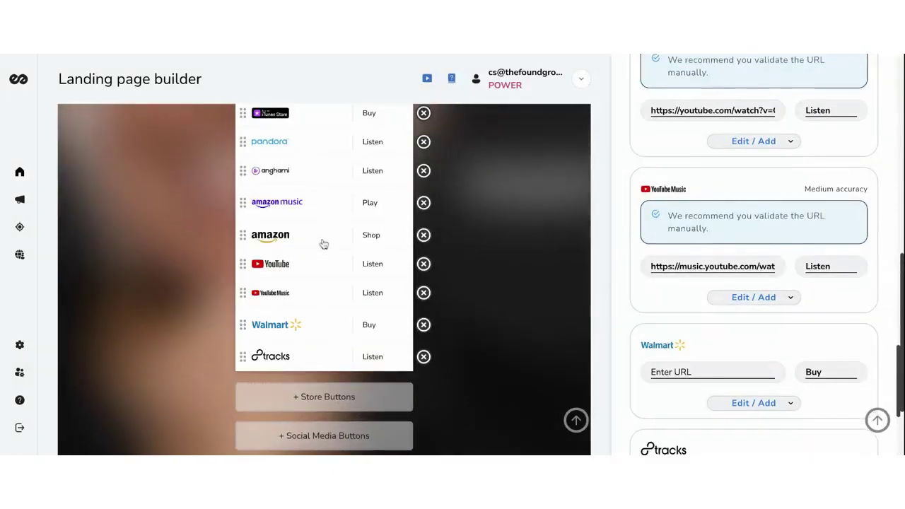
click(424, 357)
Step: Add a blank Create Your Own custom button
click(339, 366)
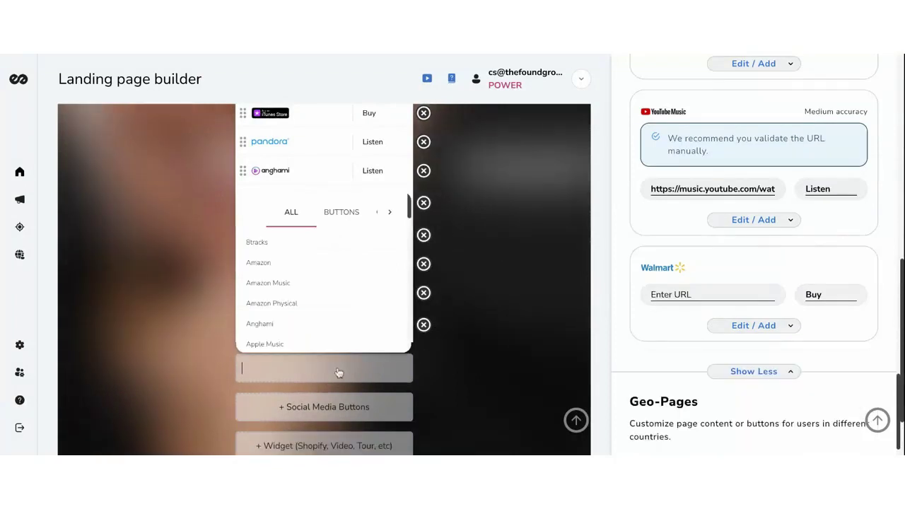
scroll(342, 221, right, 5)
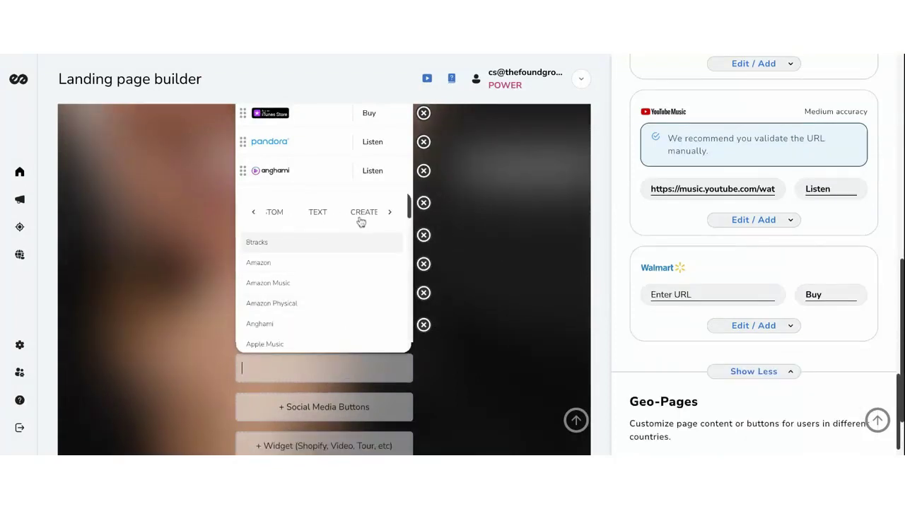
click(330, 213)
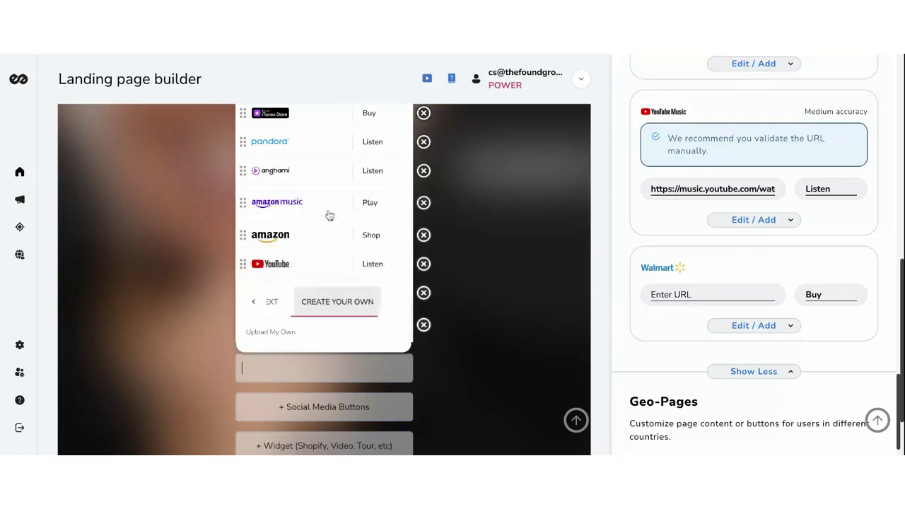
click(290, 335)
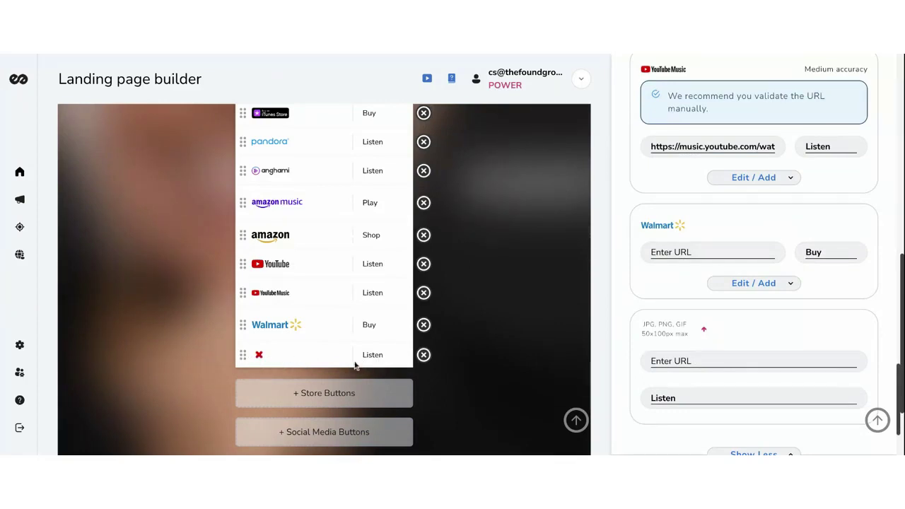
Step: Add an Email Capture Subscribe button from the Custom button types
click(331, 395)
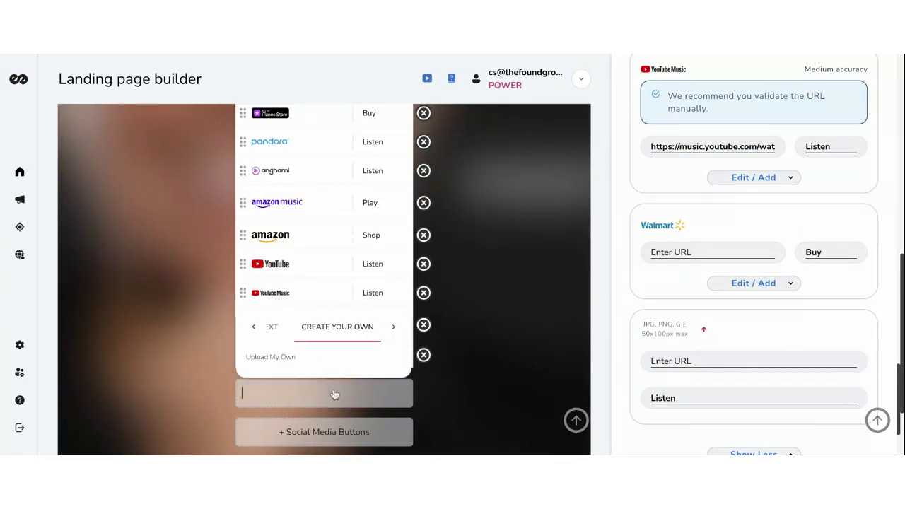
click(271, 328)
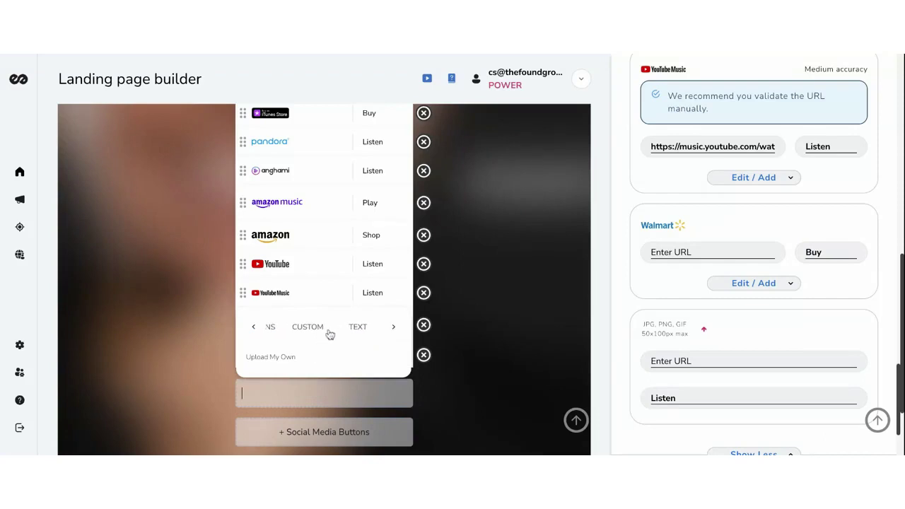
click(329, 333)
click(330, 334)
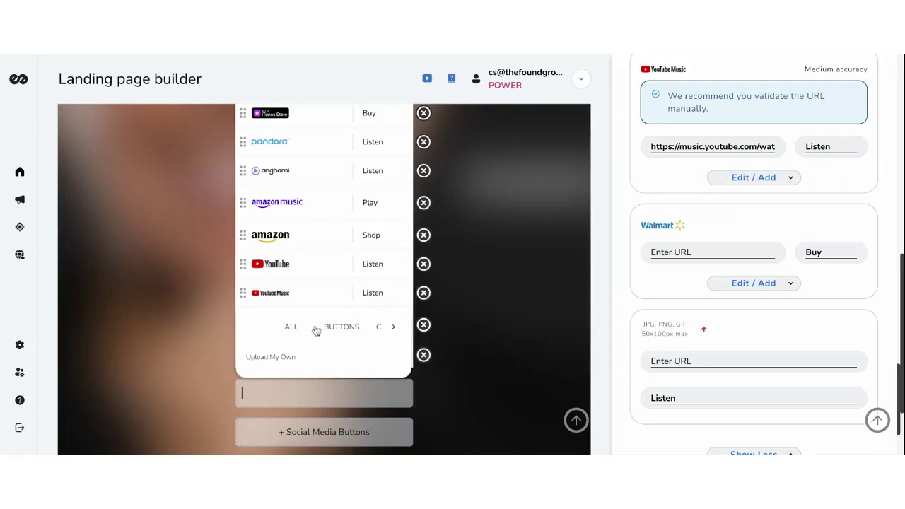
click(313, 329)
click(347, 329)
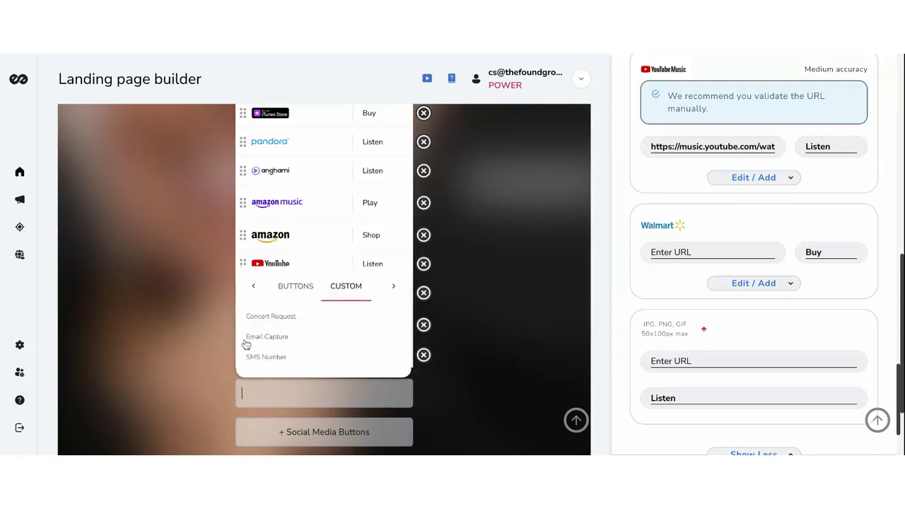
click(295, 342)
scroll(365, 389, down, 1)
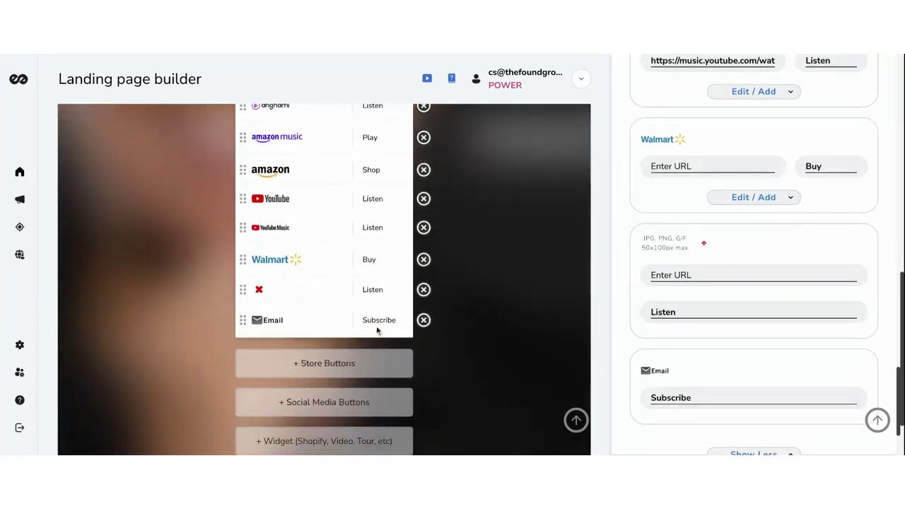
scroll(281, 308, up, 1)
scroll(281, 309, up, 5)
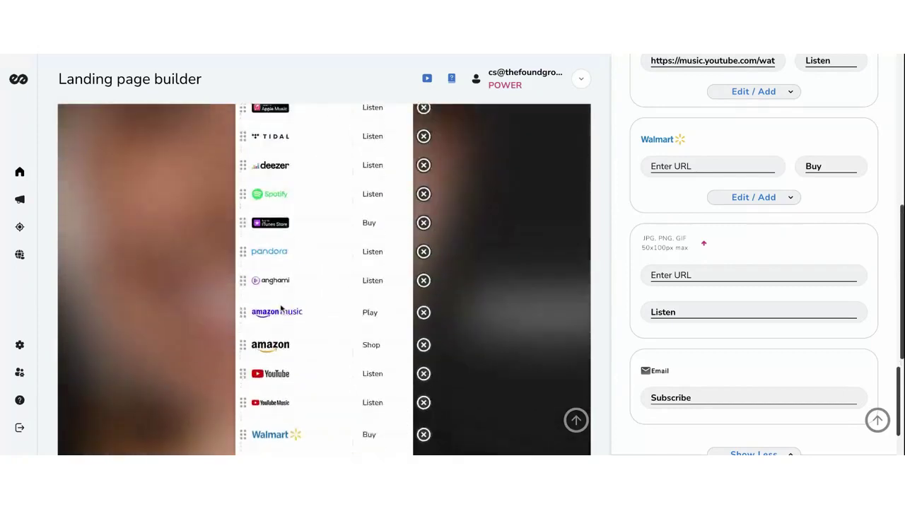
scroll(352, 249, up, 3)
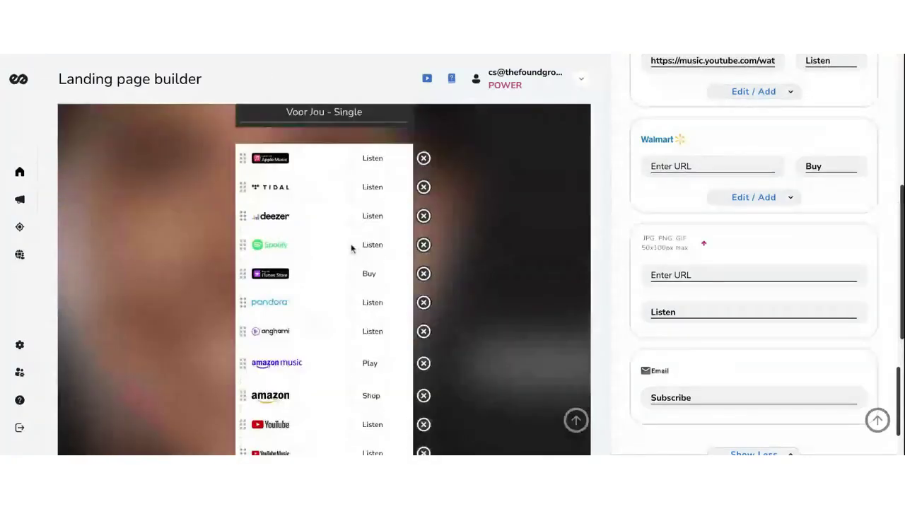
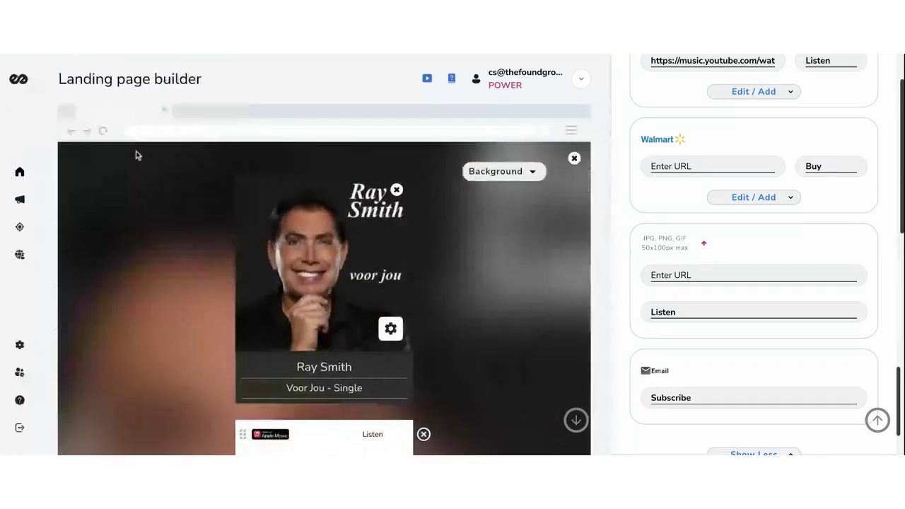
Step: Choose Create pages under Marketing in the sidebar to show the Select Your Page Type dialog
mouse_move(16, 263)
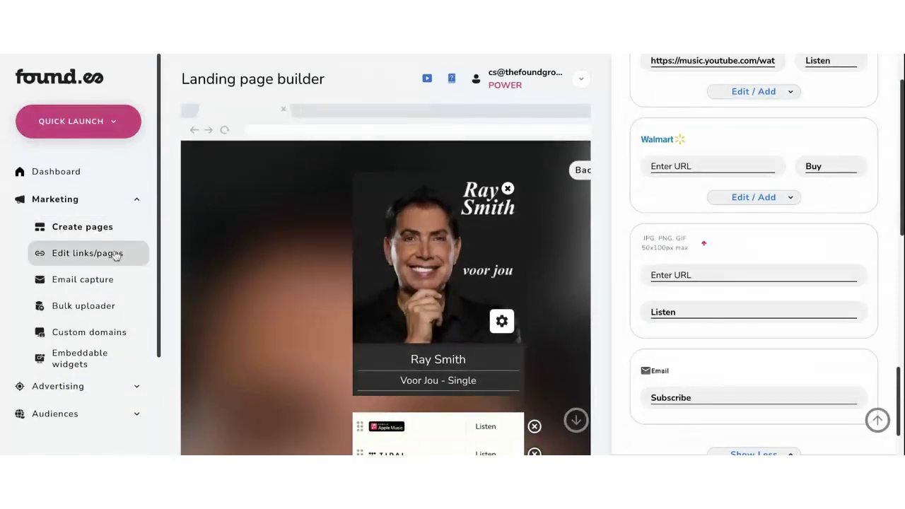
click(113, 228)
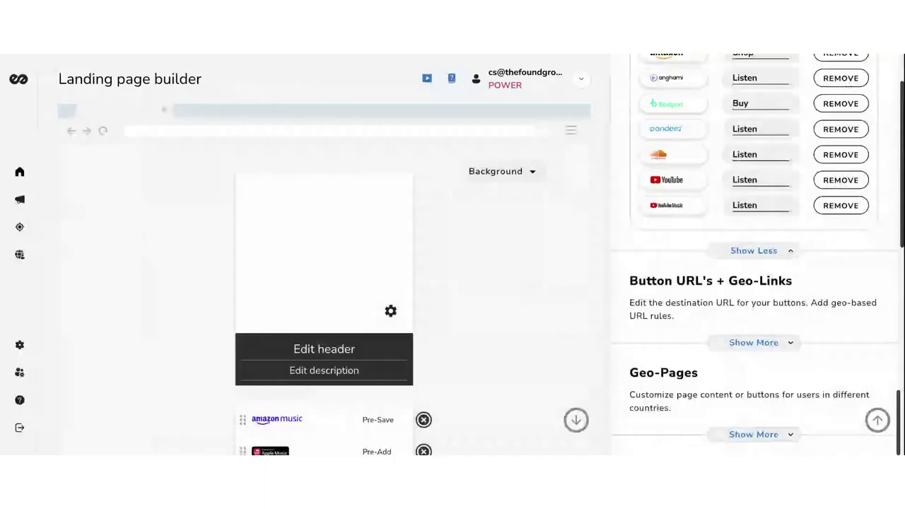
Step: Scroll the new Pre-Save page's options panel back up to Release Details
scroll(585, 331, down, 5)
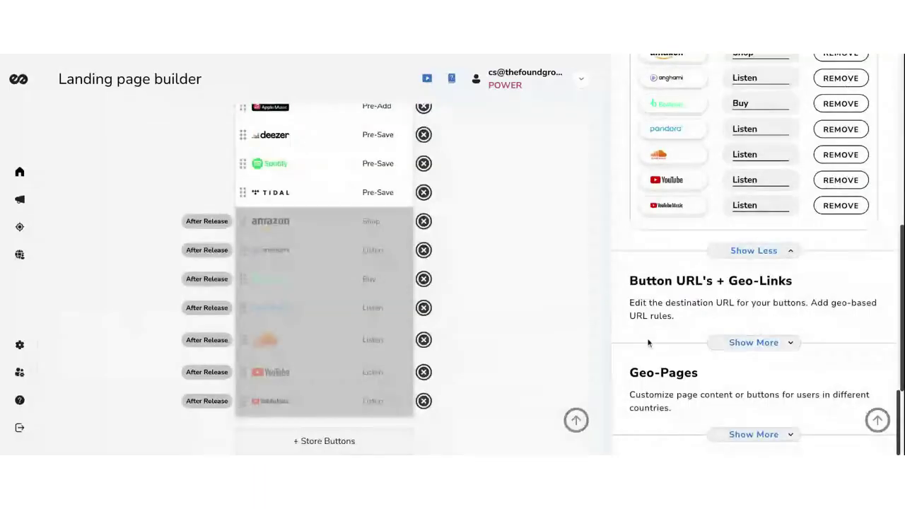
scroll(648, 341, up, 10)
scroll(722, 275, up, 10)
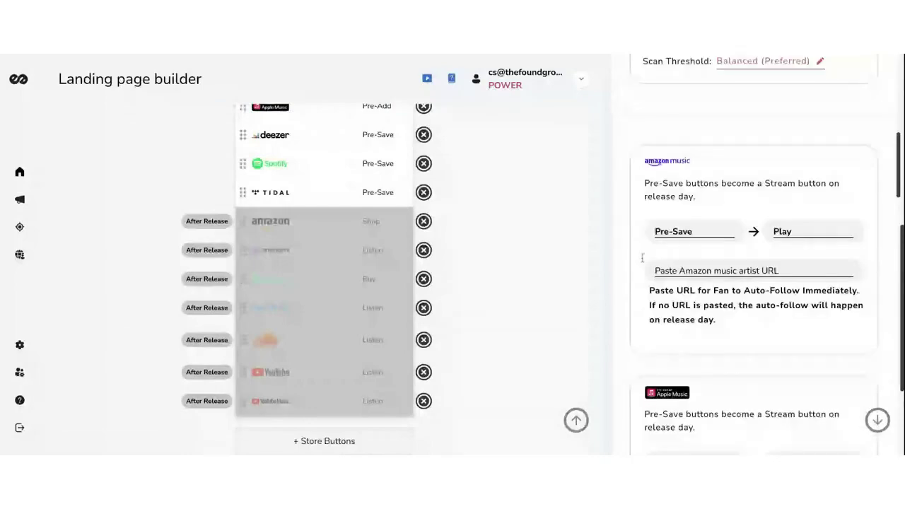
scroll(497, 279, up, 3)
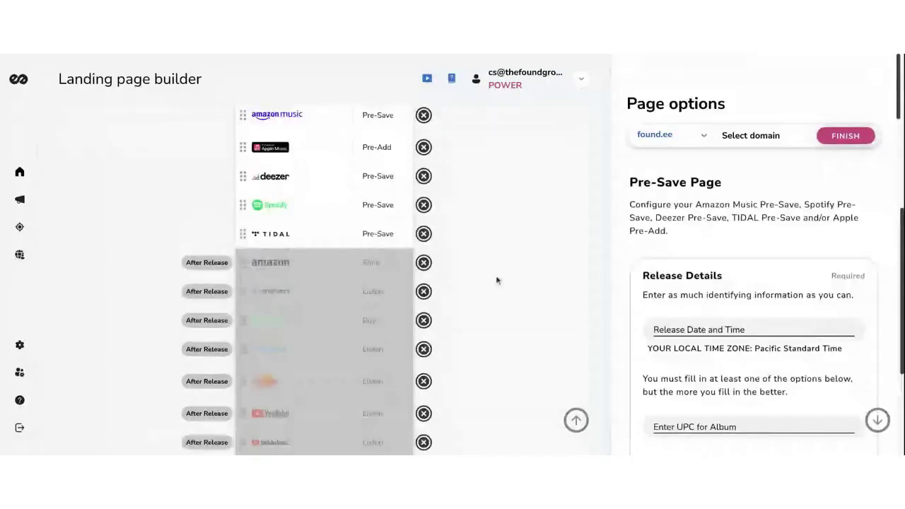
scroll(777, 278, down, 3)
scroll(779, 285, up, 2)
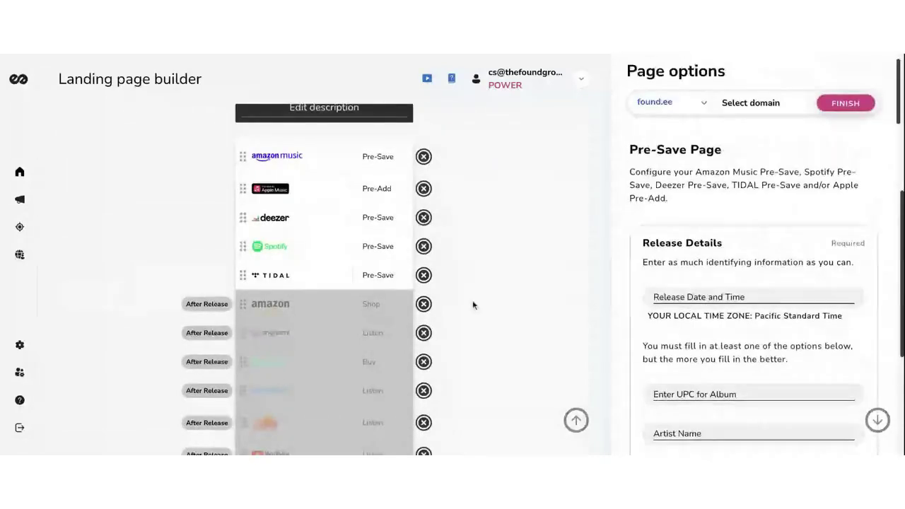
scroll(467, 304, up, 3)
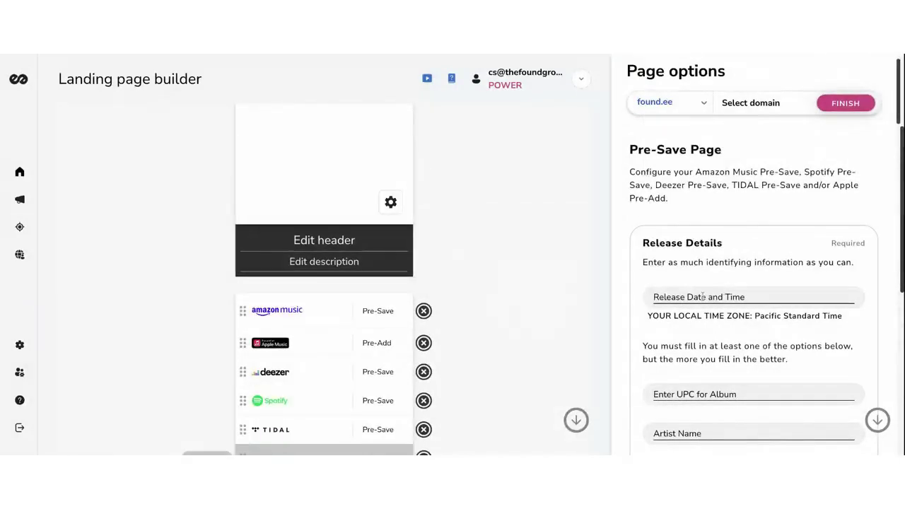
Step: Set the release date and time to 05/11/2023, 10:15 AM
click(702, 297)
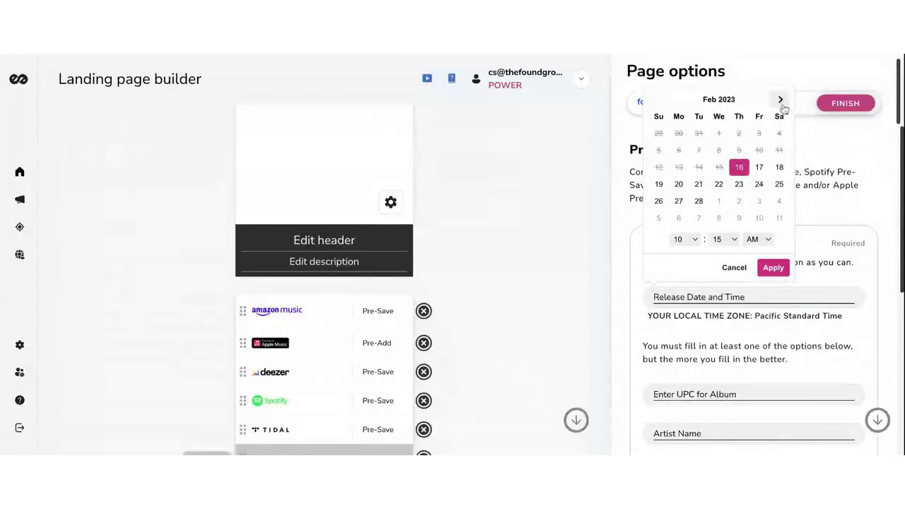
click(781, 105)
click(781, 101)
click(781, 101)
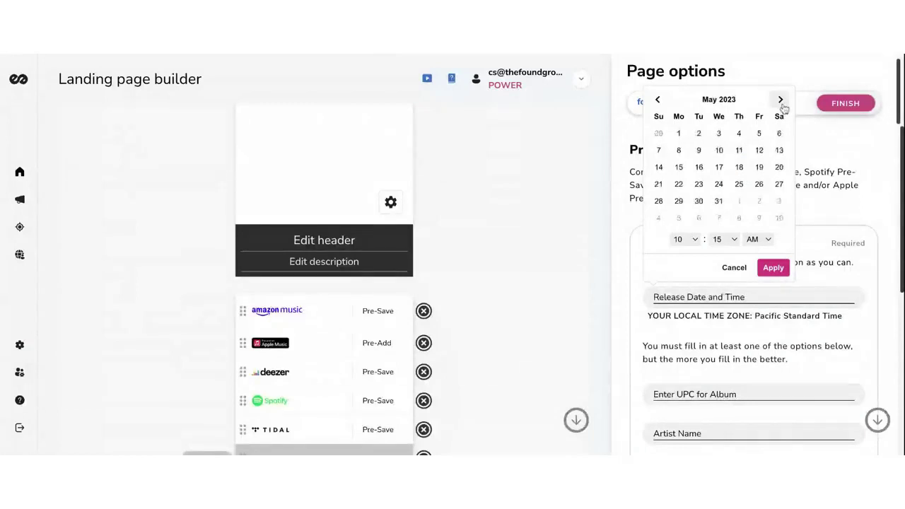
click(738, 150)
click(773, 269)
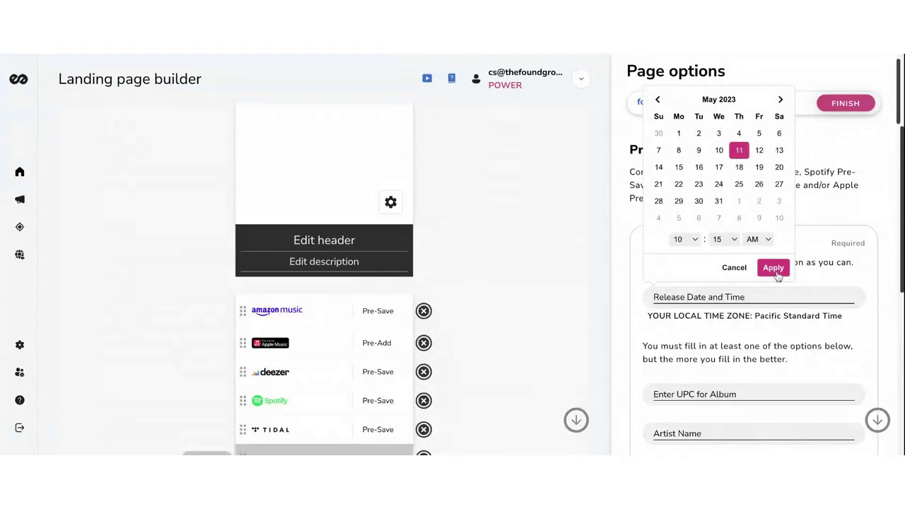
Step: Enter the artist name and 'voor jou' as the album name
scroll(822, 265, down, 2)
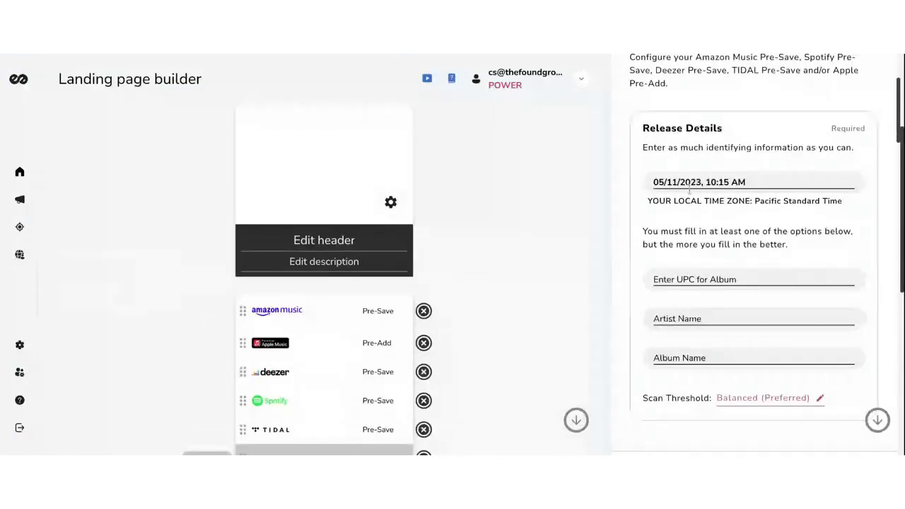
scroll(776, 317, down, 2)
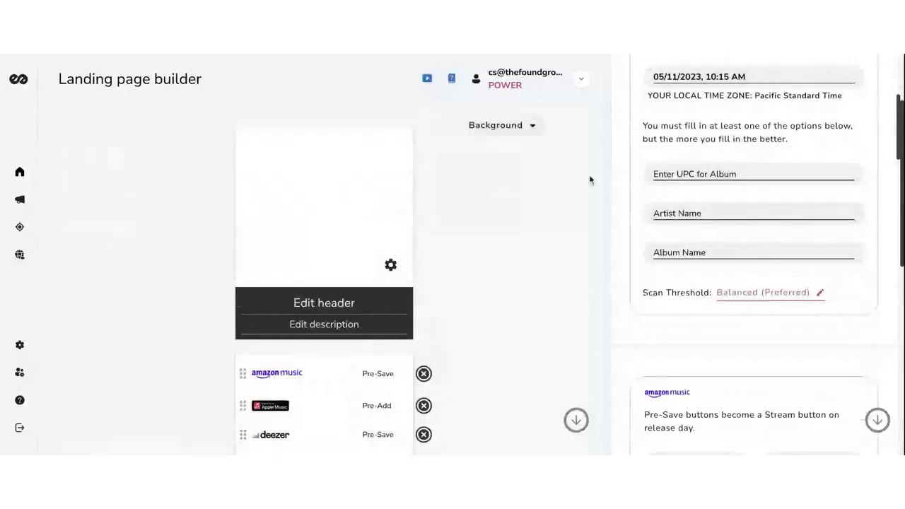
scroll(767, 261, down, 2)
scroll(775, 285, up, 3)
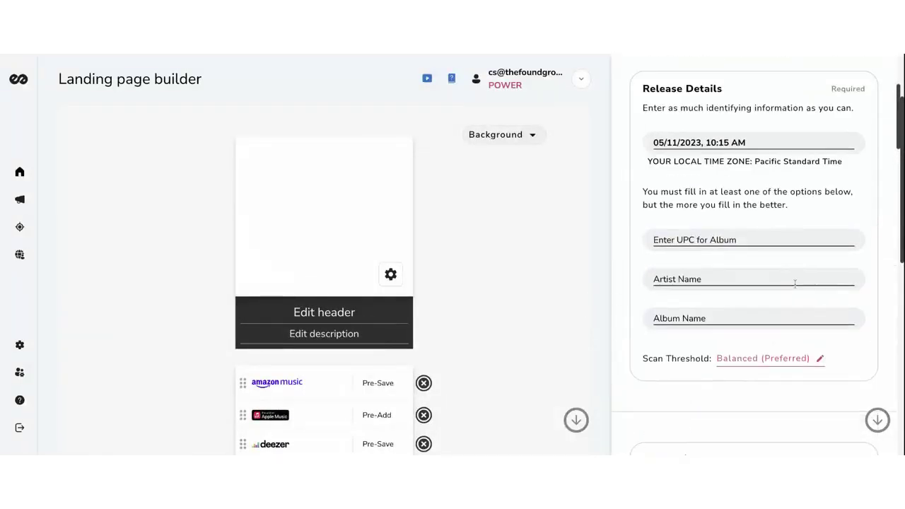
click(735, 280)
scroll(668, 293, down, 3)
scroll(774, 301, up, 2)
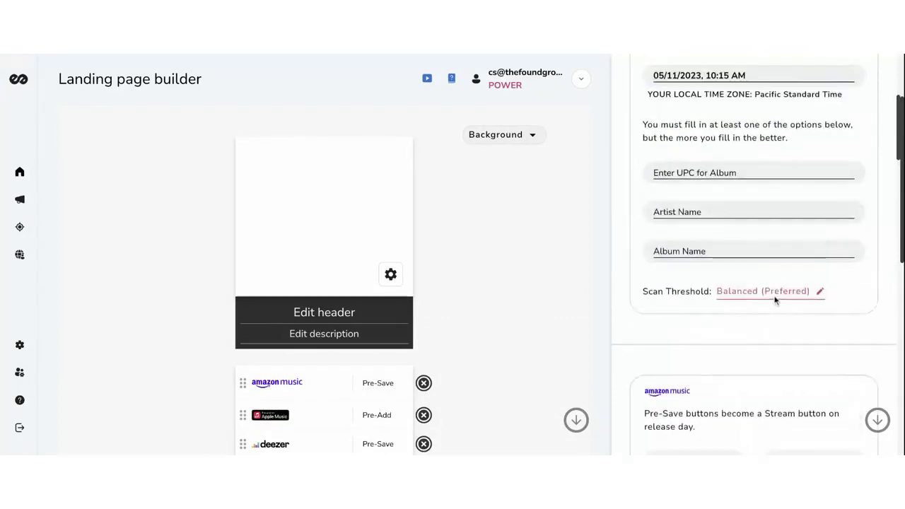
text(R)
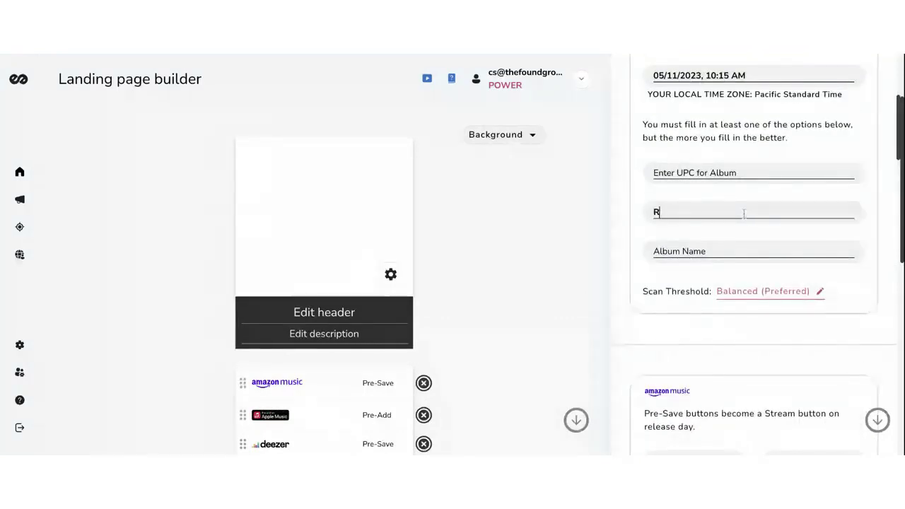
key(BackSpace)
text(Ray Smith)
click(721, 255)
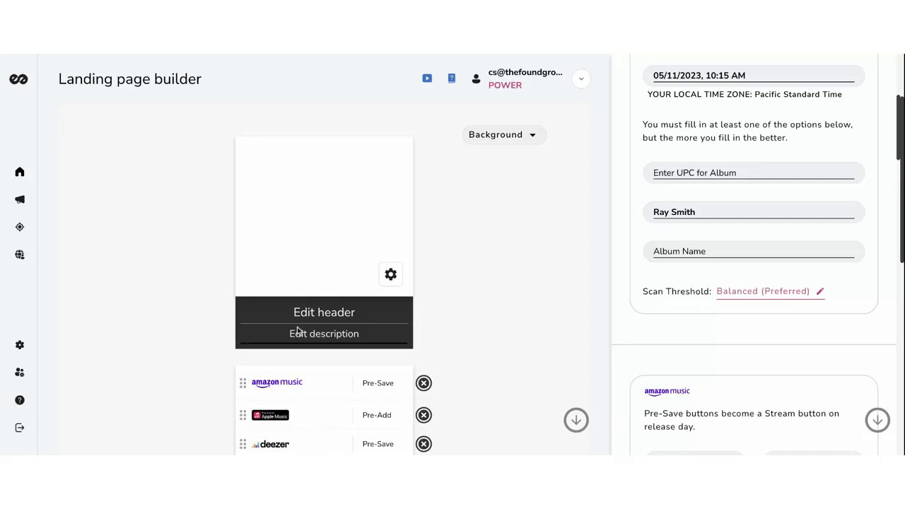
text(voor jou)
Step: Try to finish the page and dismiss the errors about missing banner, header and description
scroll(770, 244, up, 5)
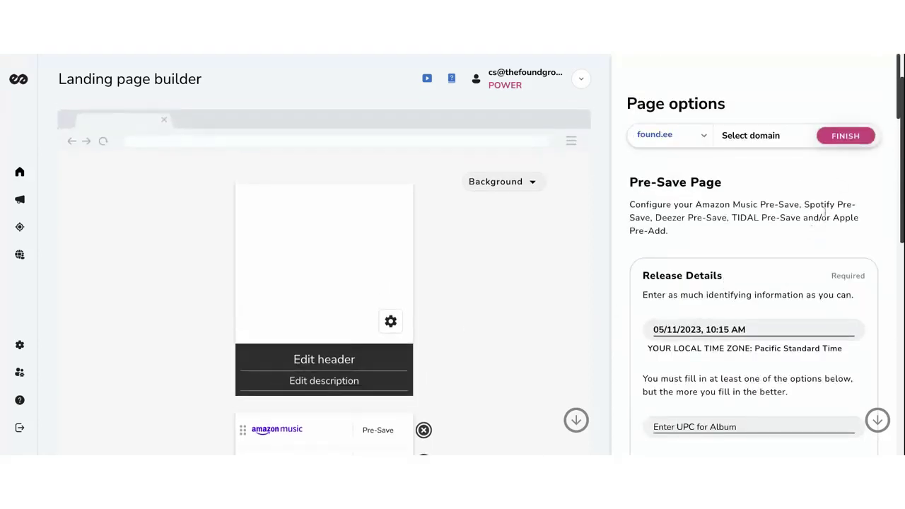
click(844, 141)
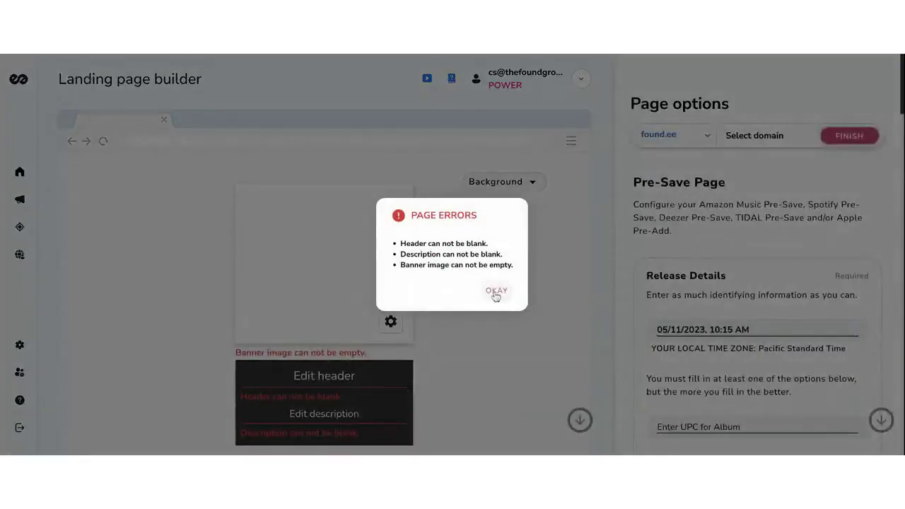
click(496, 296)
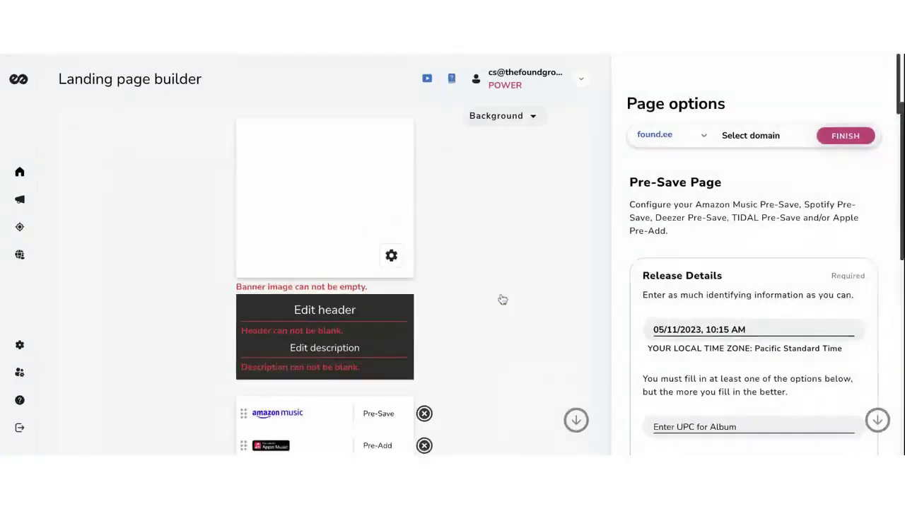
Step: Clear the text from the Album Name field
scroll(735, 244, down, 1)
scroll(735, 226, down, 1)
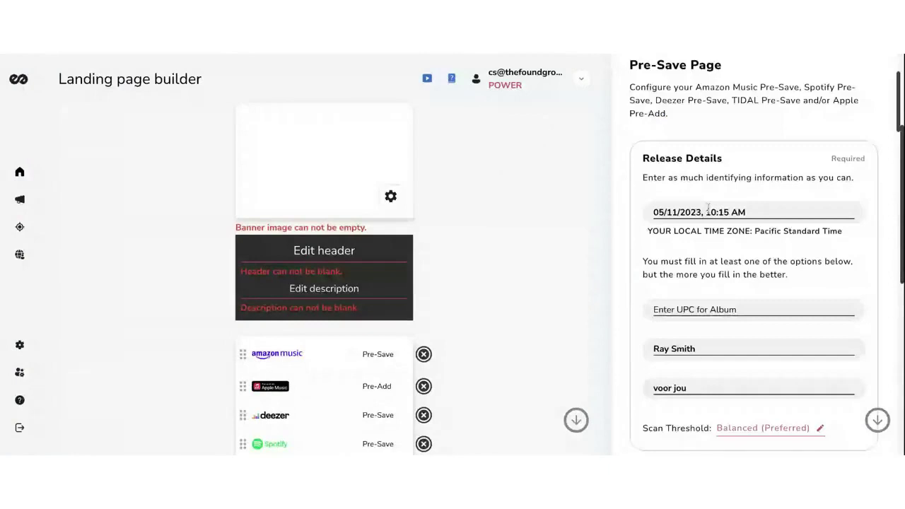
scroll(707, 210, down, 1)
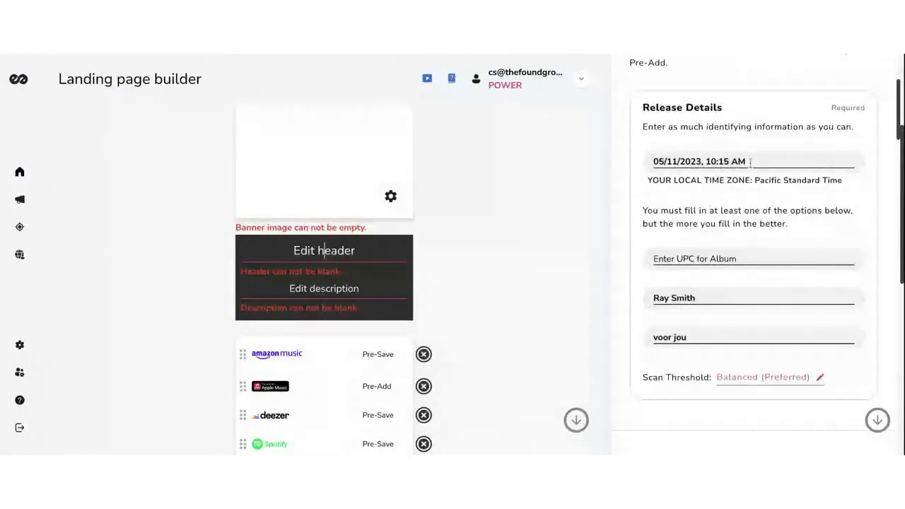
scroll(710, 269, down, 1)
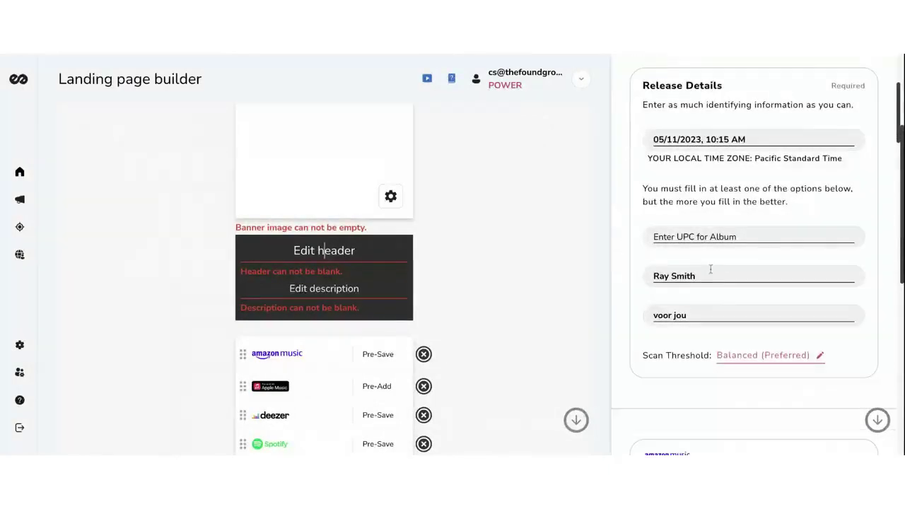
scroll(710, 269, up, 1)
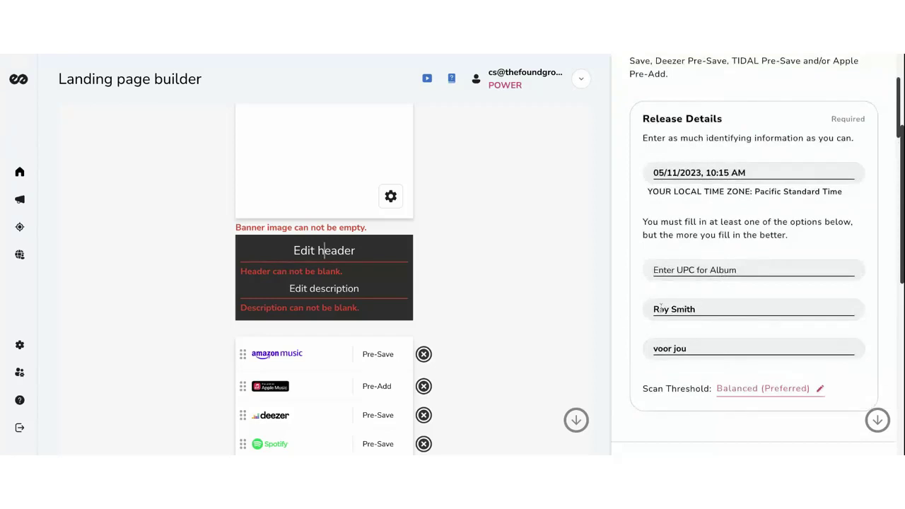
drag(651, 309, 757, 309)
triple_click(672, 353)
key(BackSpace)
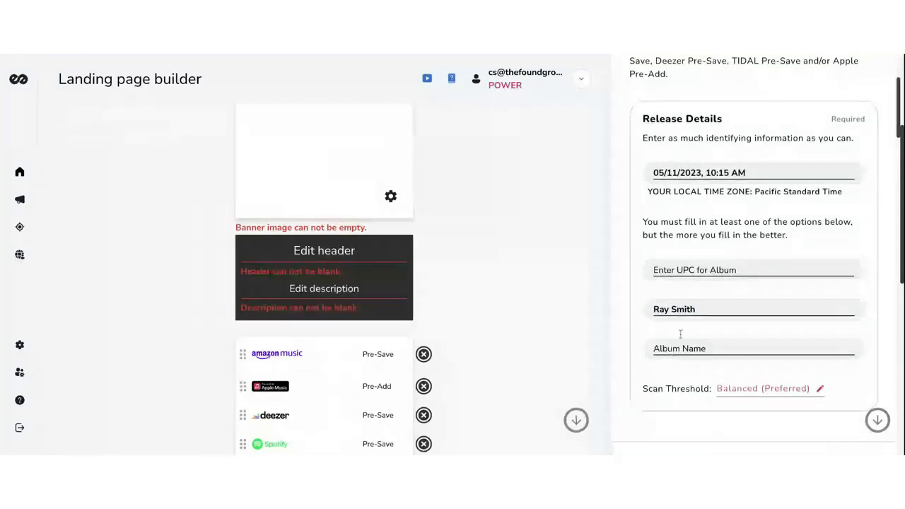
scroll(804, 293, down, 3)
scroll(805, 294, down, 2)
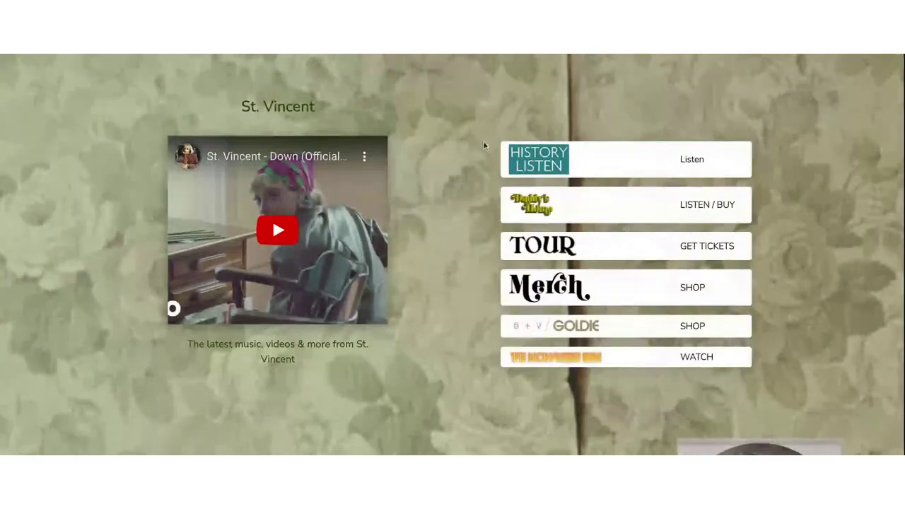
Step: Add the Deluxe LP to the St. Vincent cart, then close the cart drawer
scroll(390, 259, down, 3)
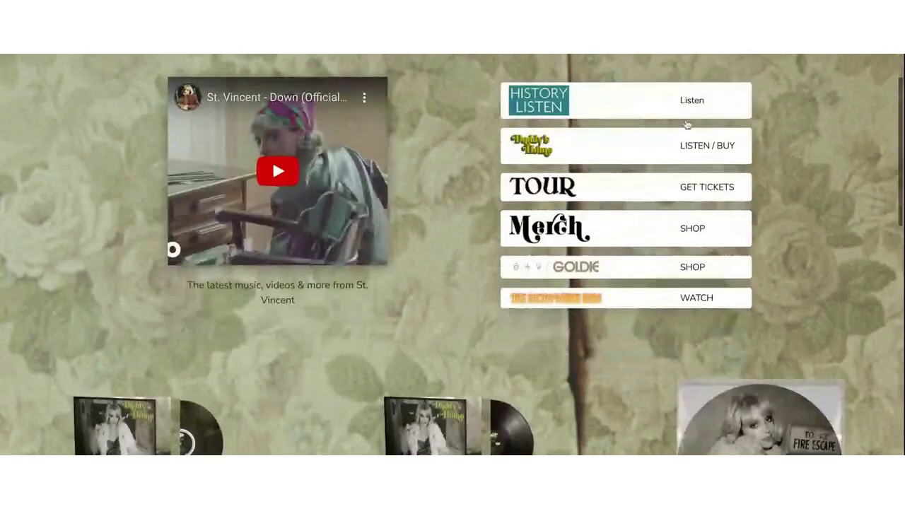
scroll(268, 251, down, 2)
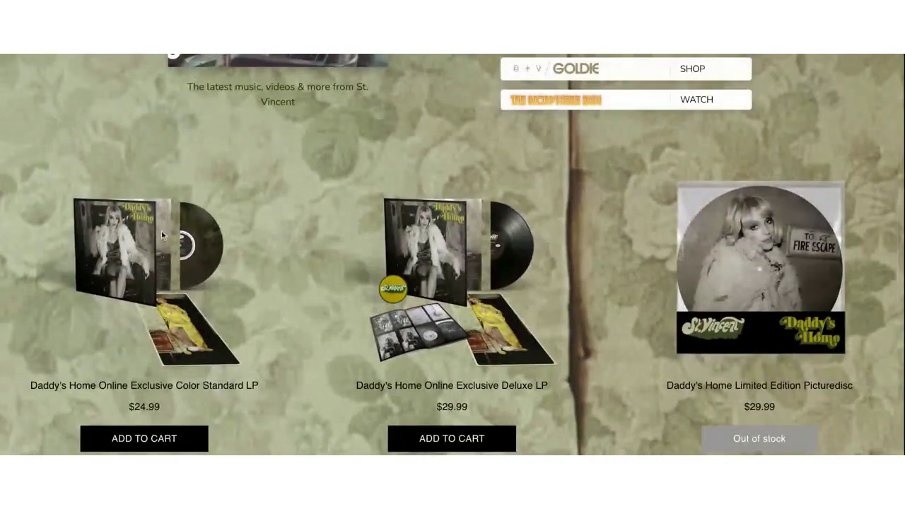
scroll(566, 259, down, 1)
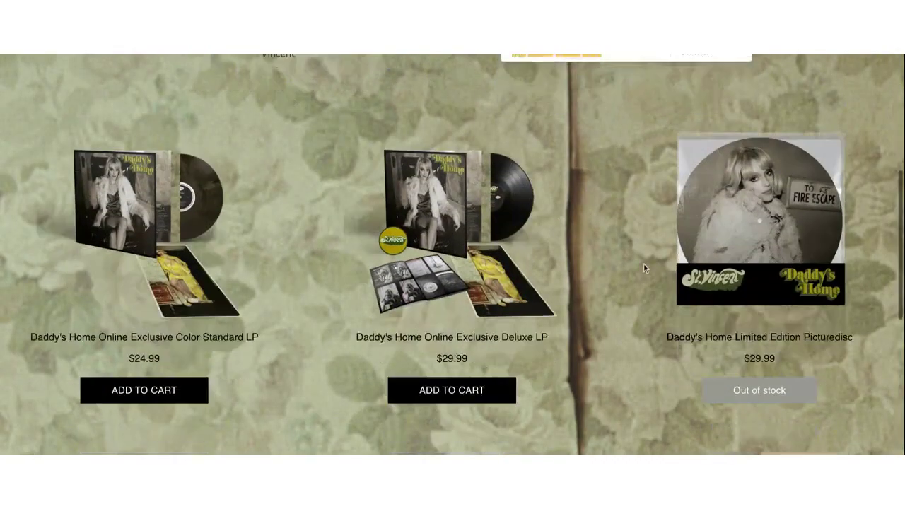
click(478, 379)
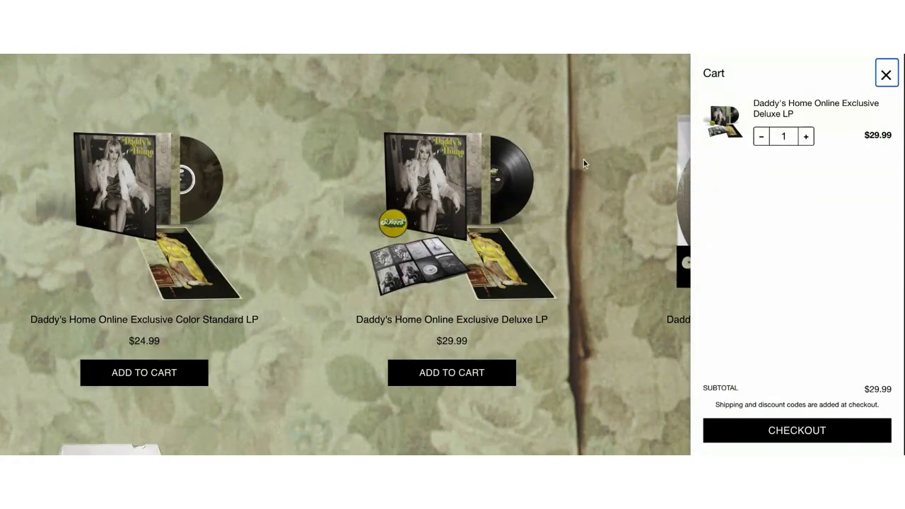
click(887, 76)
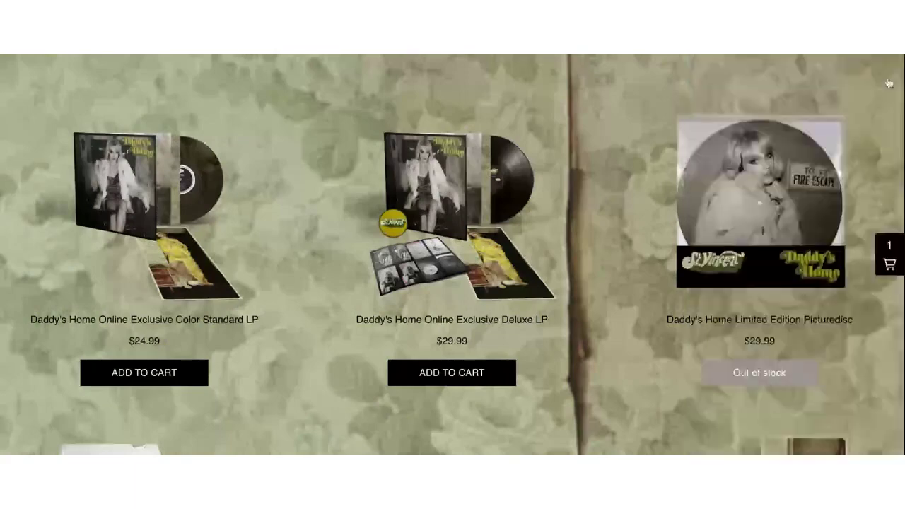
scroll(307, 339, up, 3)
scroll(306, 343, up, 3)
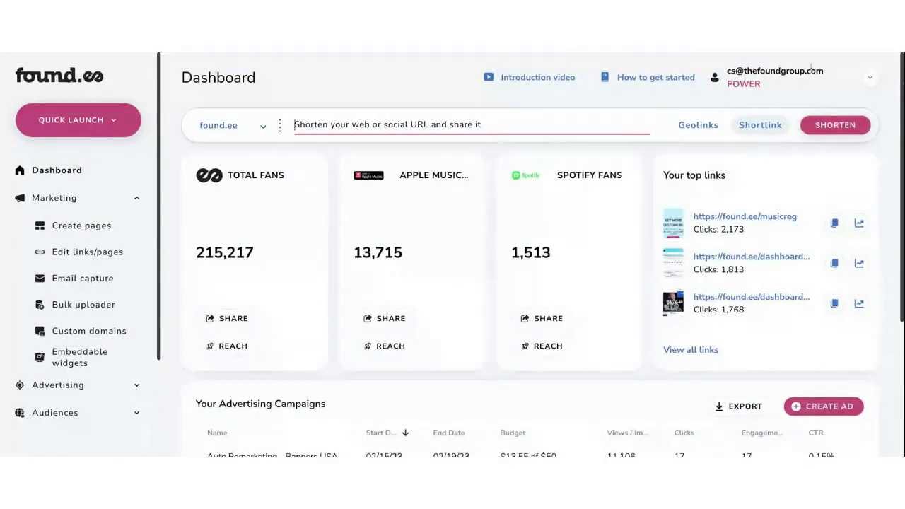
click(870, 77)
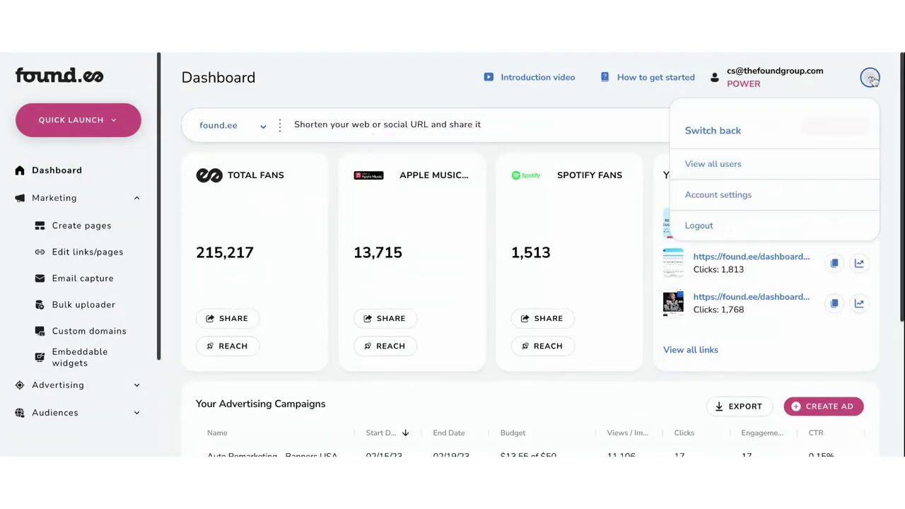
click(717, 171)
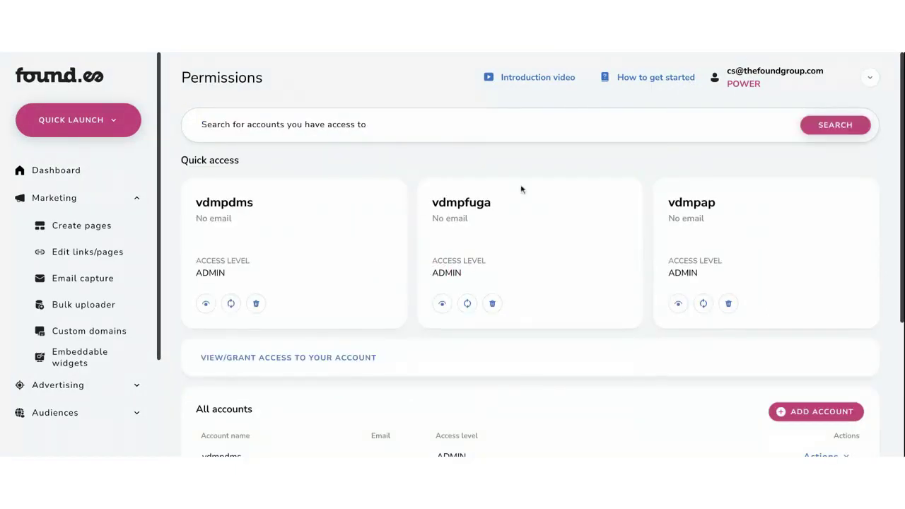
scroll(403, 207, down, 3)
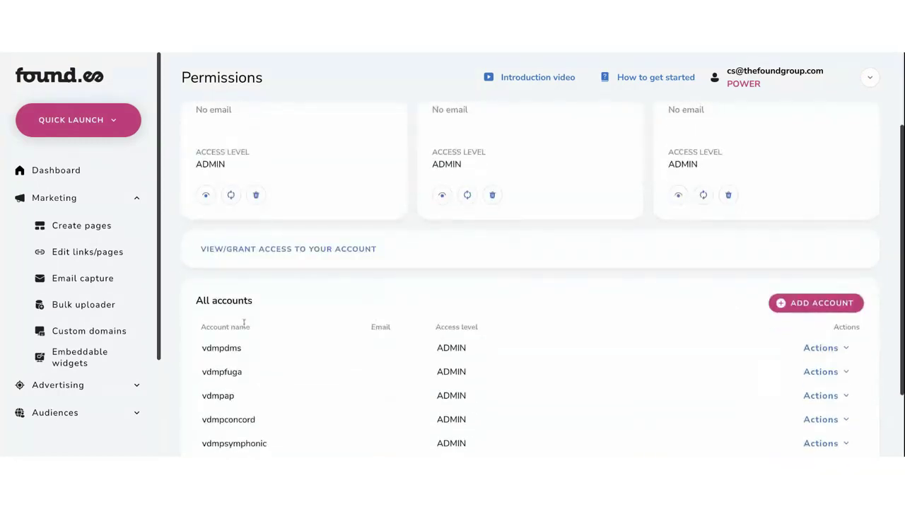
scroll(647, 324, down, 1)
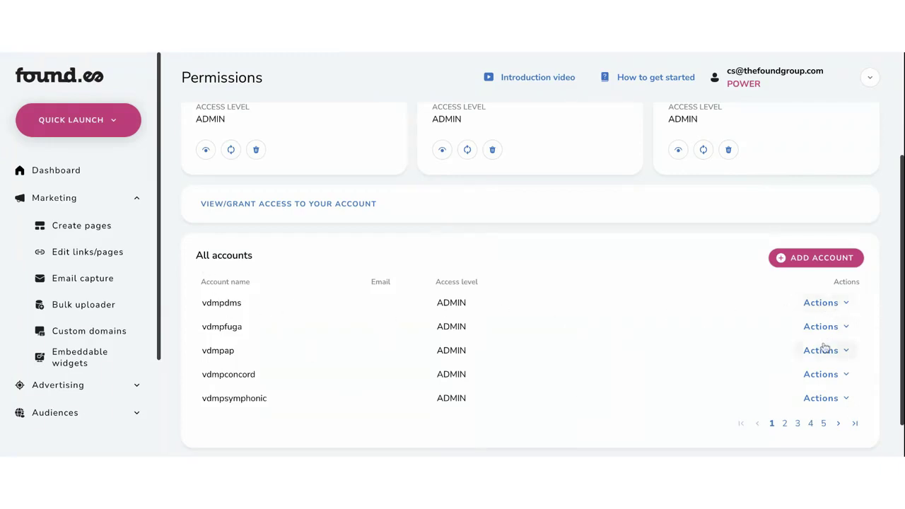
click(841, 304)
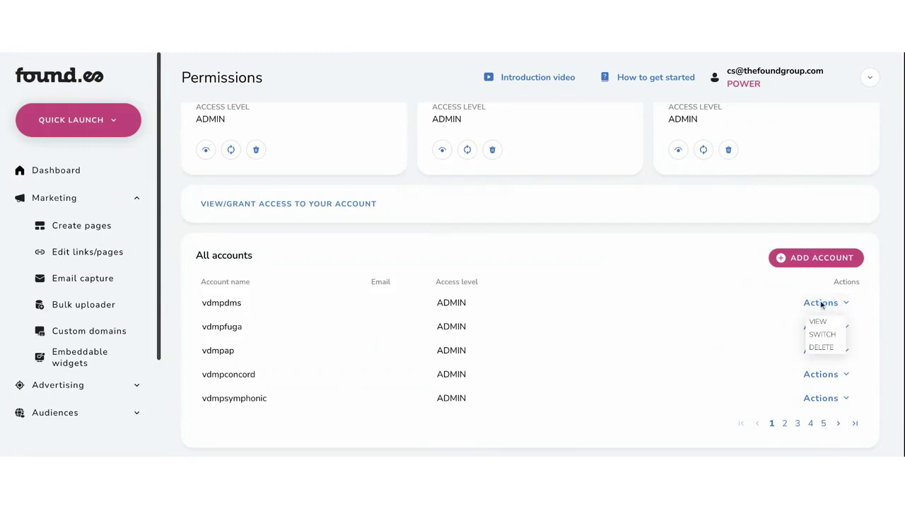
click(823, 306)
click(824, 305)
click(818, 333)
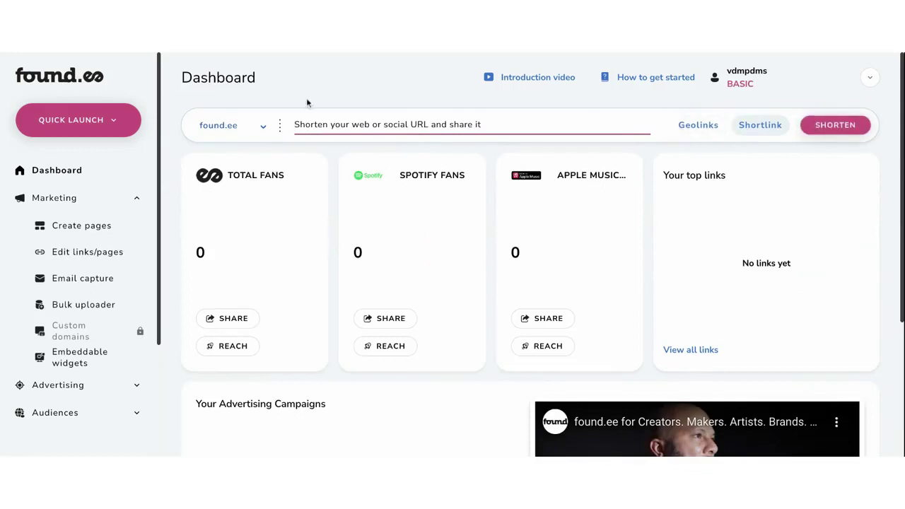
click(870, 79)
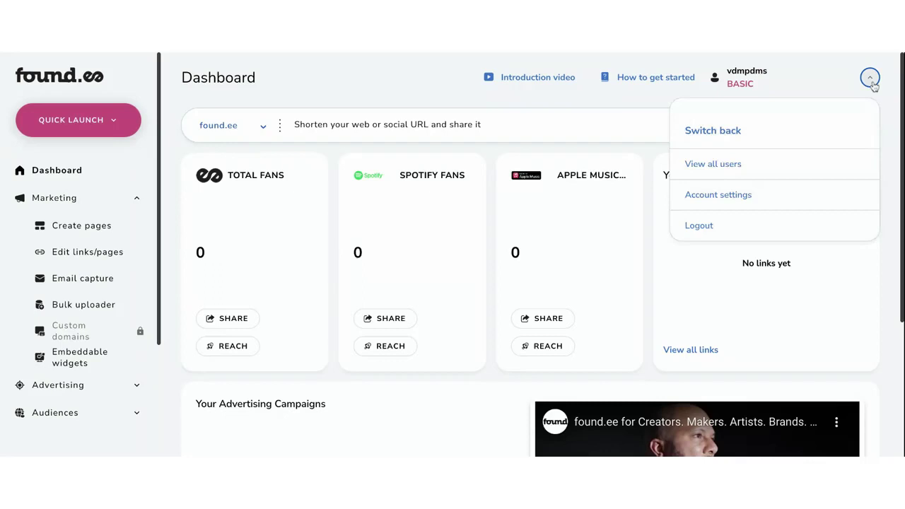
click(736, 135)
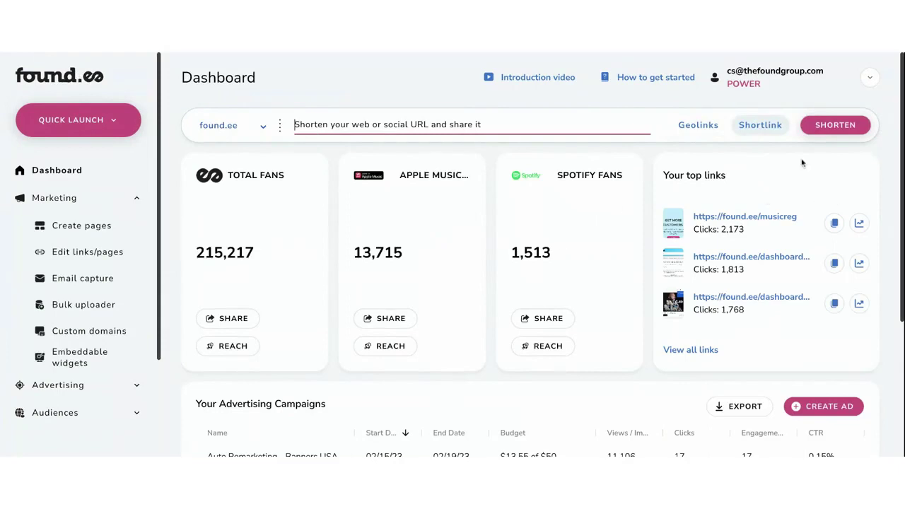
Step: Go to the accounts Permissions page from the account menu
click(874, 80)
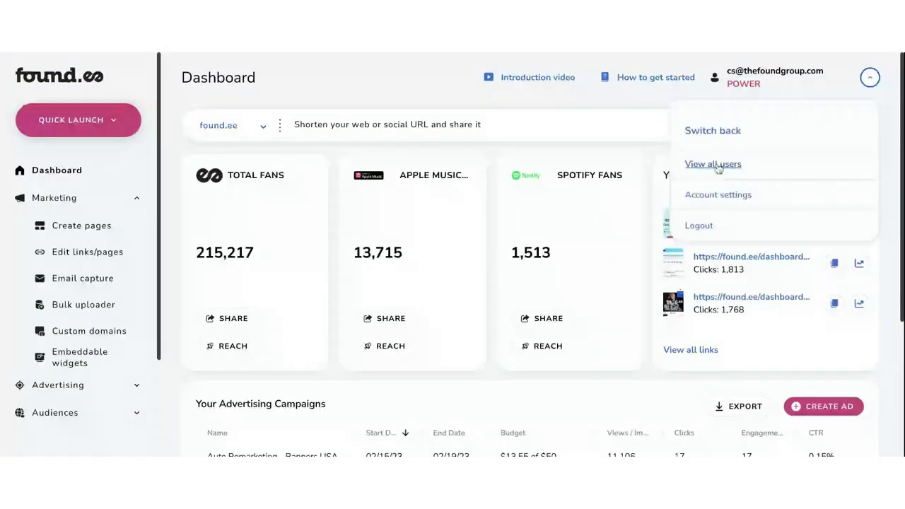
click(714, 165)
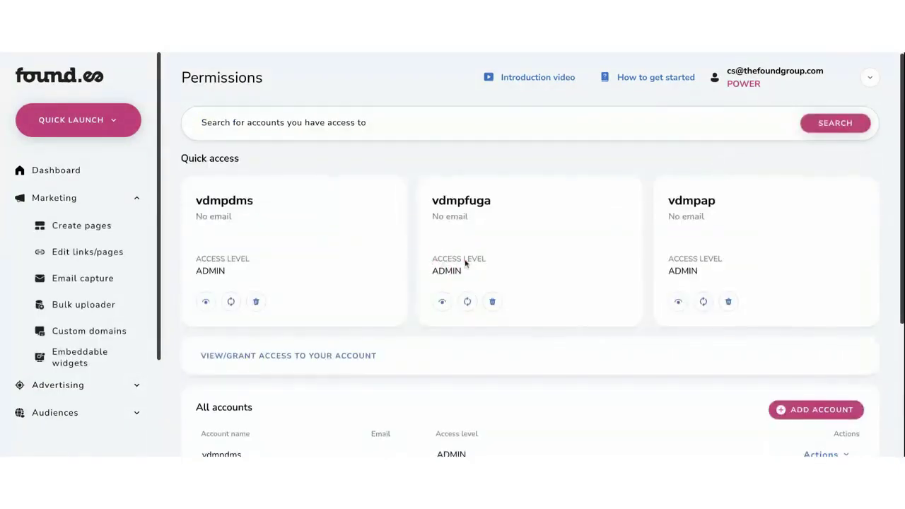
scroll(464, 263, down, 3)
scroll(464, 262, down, 2)
Step: Add a sub-account named 'Test Account' with Simple Registration left on
click(803, 220)
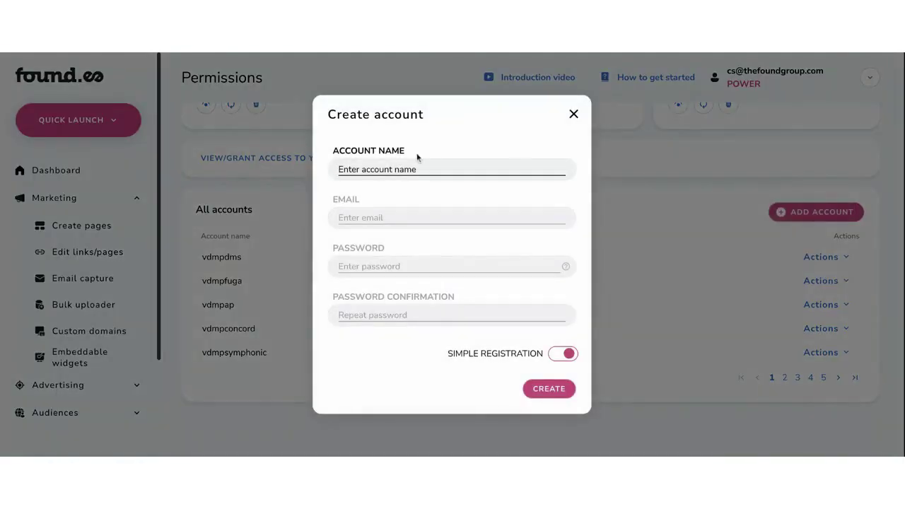
text(Test Account)
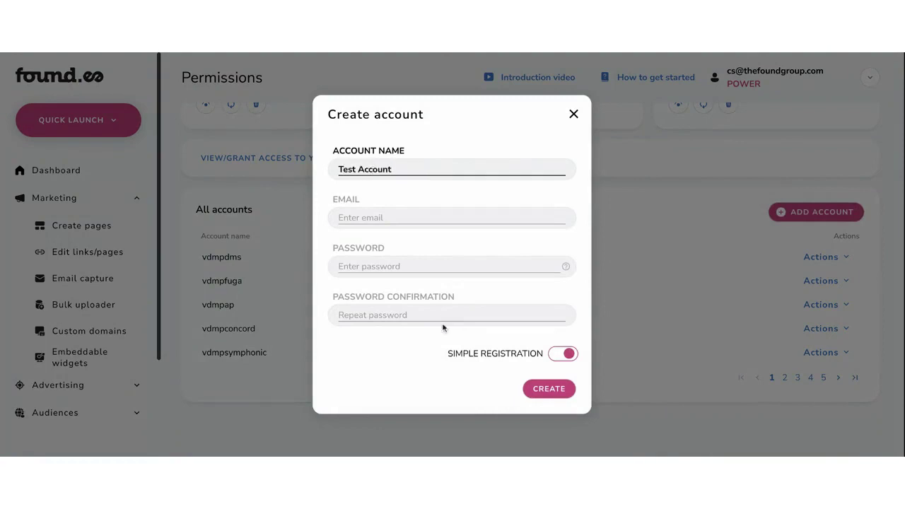
click(497, 360)
click(530, 358)
click(571, 355)
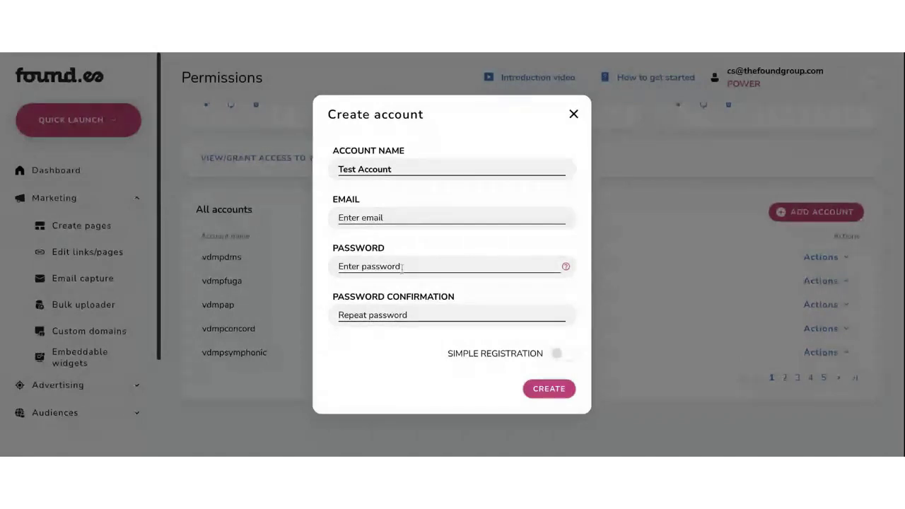
click(485, 217)
click(549, 355)
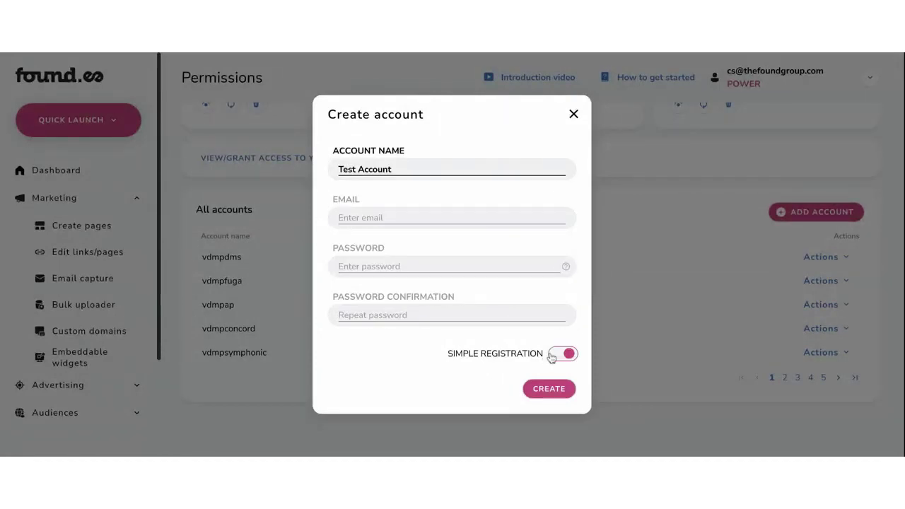
click(558, 397)
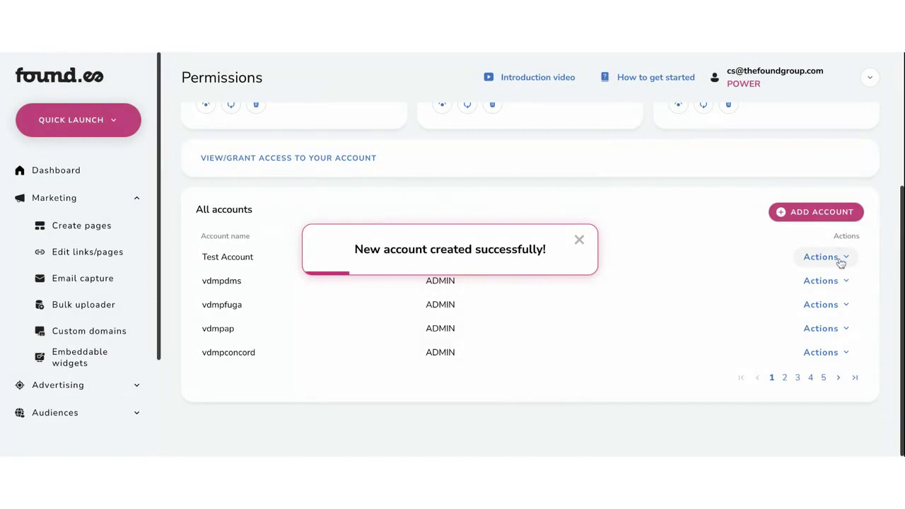
click(814, 261)
Step: Switch to Test Account via Actions, accept the privacy policy, then go to Email capture
click(820, 289)
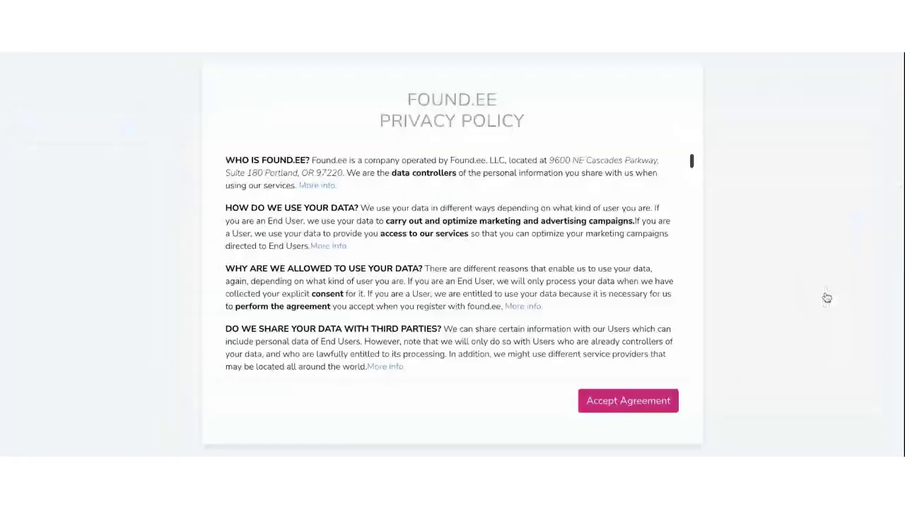
click(628, 401)
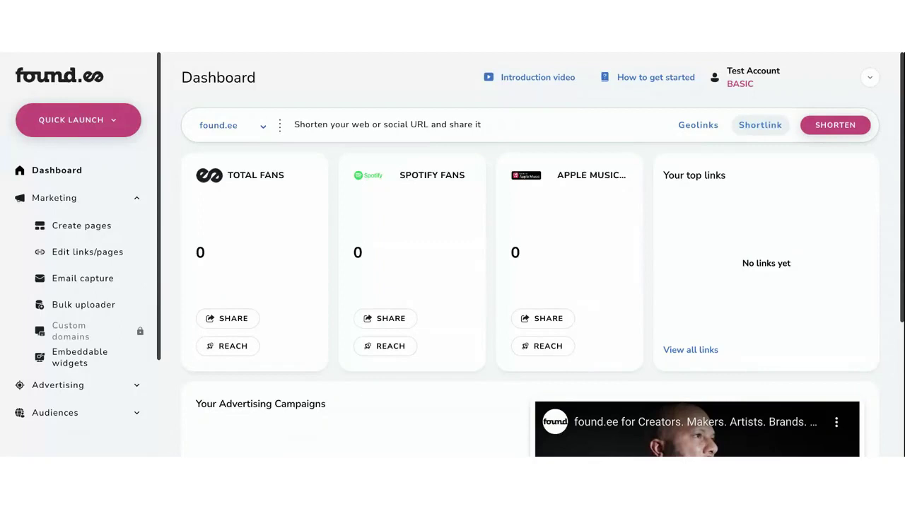
click(389, 124)
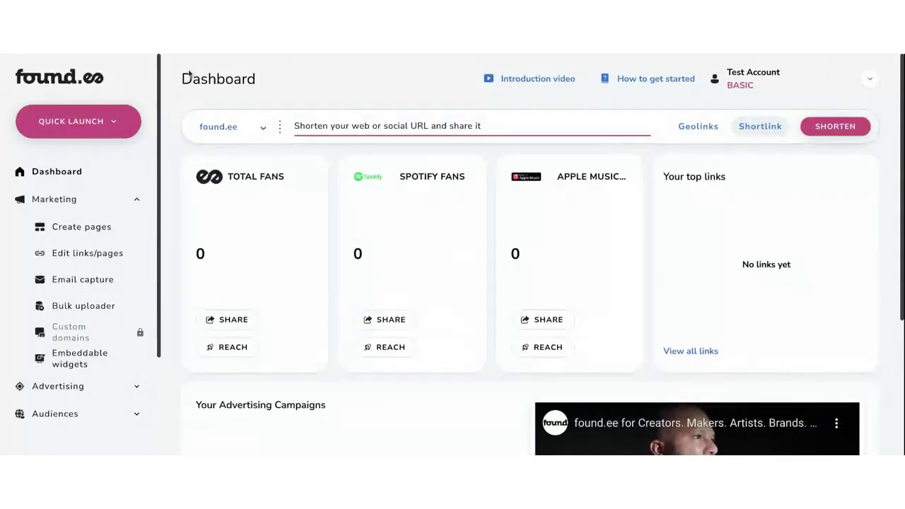
scroll(97, 188, down, 1)
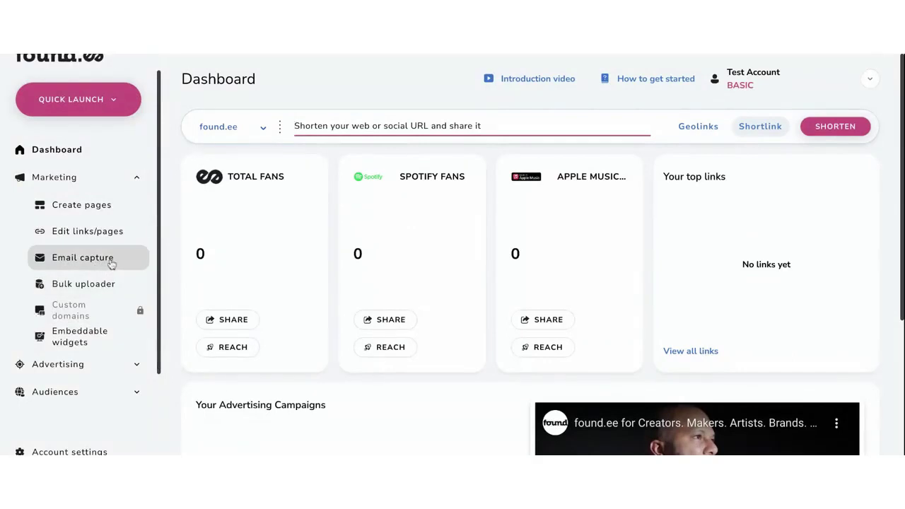
click(111, 258)
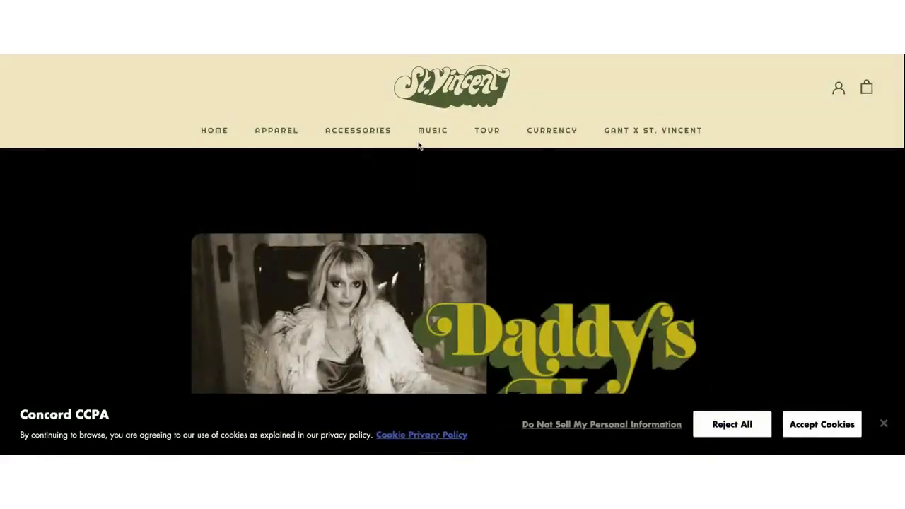
Step: Close the St. Vincent newsletter signup popup and follow a top navigation link
scroll(593, 224, down, 1)
scroll(579, 247, up, 1)
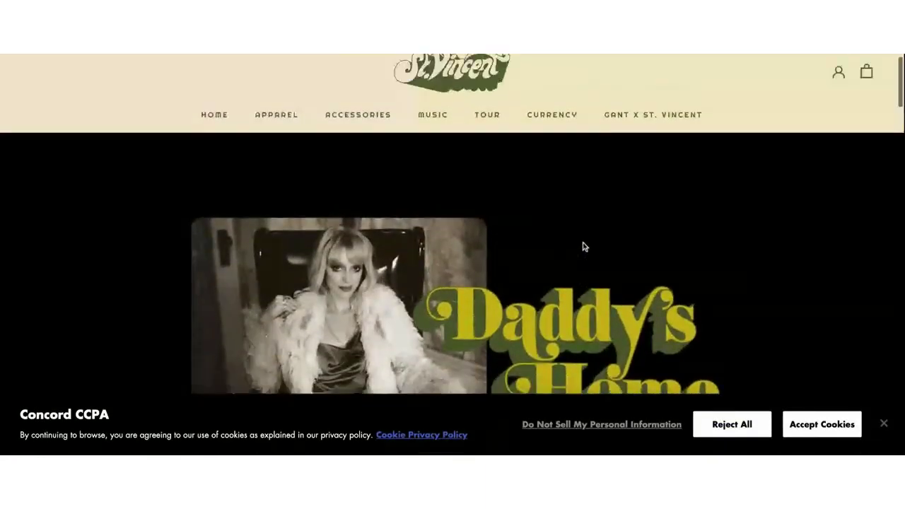
scroll(576, 252, up, 1)
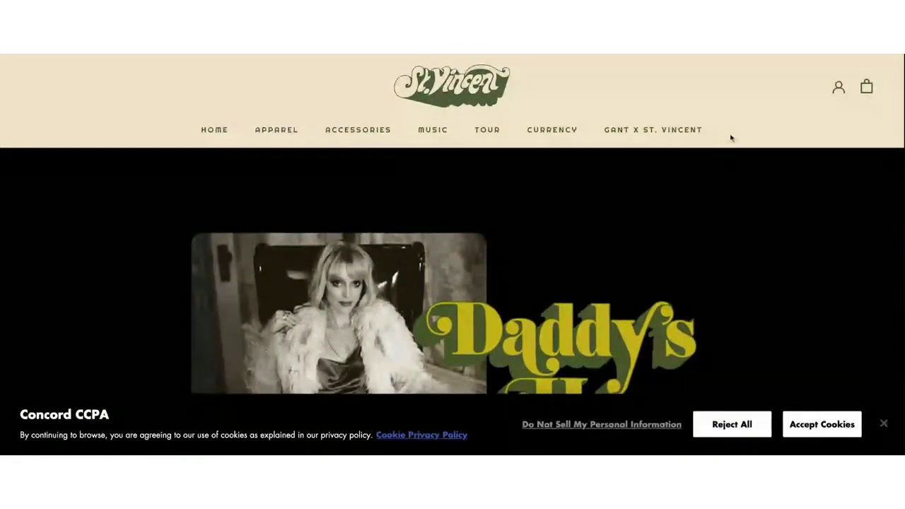
scroll(828, 99, down, 1)
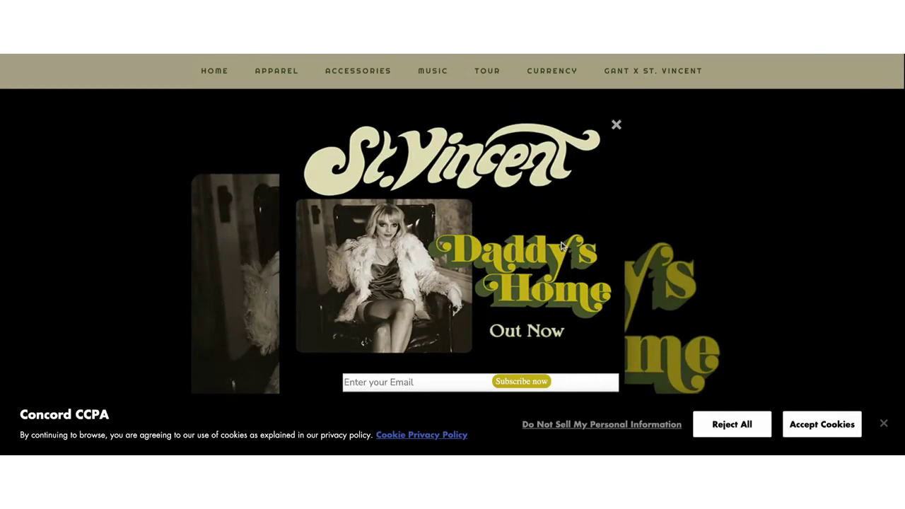
click(616, 127)
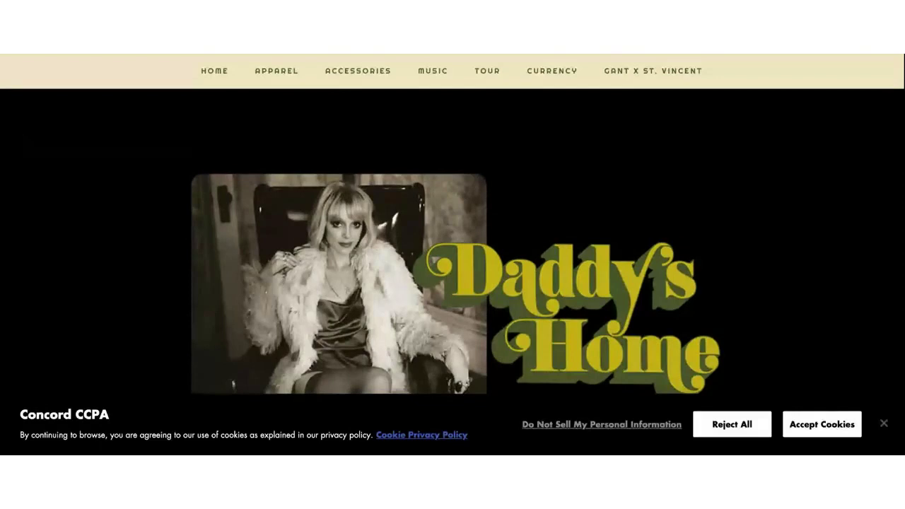
click(238, 88)
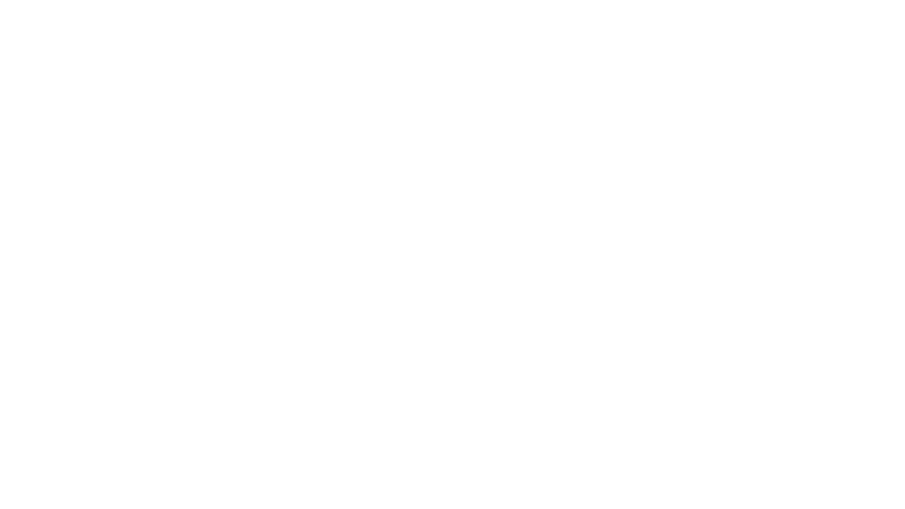